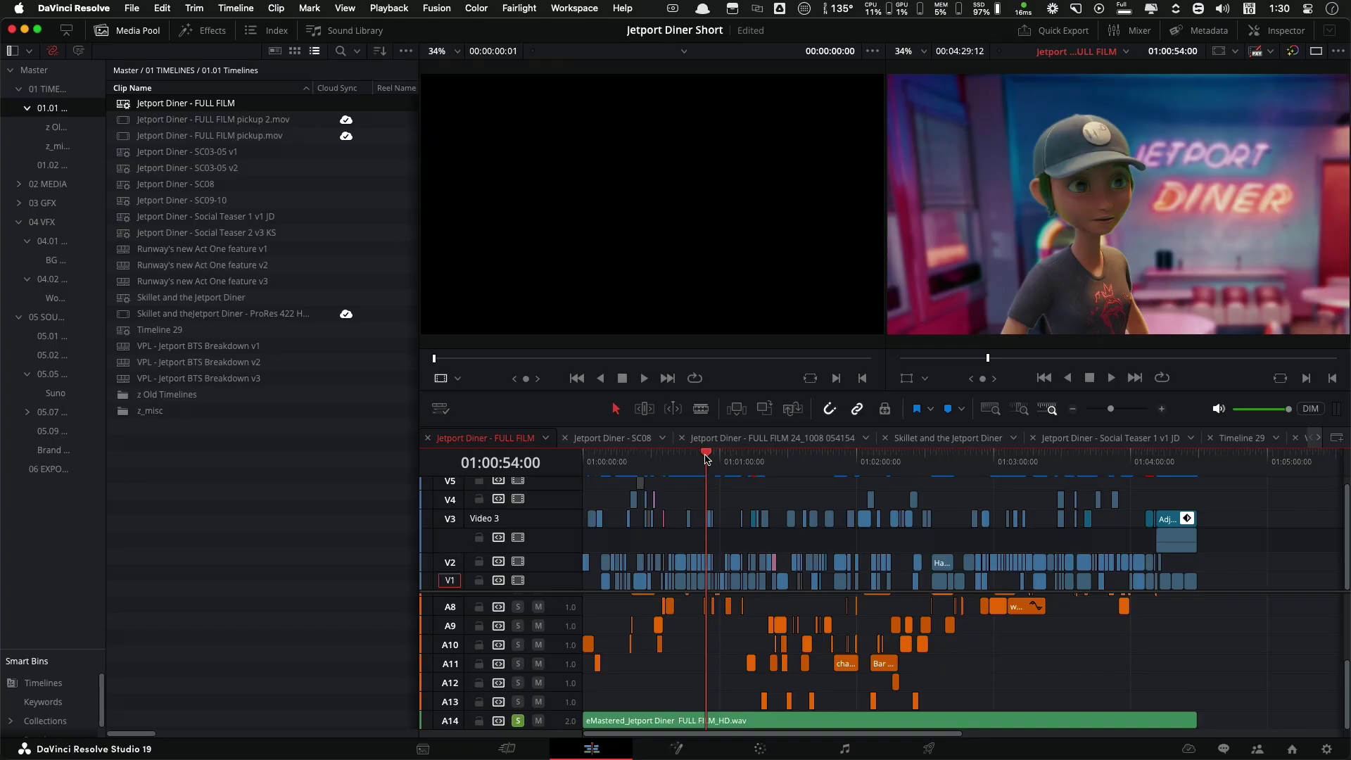
# - Scrub the Edit page timeline and the graded Color page clip to preview frames
pyautogui.moveTo(708, 459)
pyautogui.mouseDown()
pyautogui.moveTo(748, 458)
pyautogui.moveTo(723, 458)
pyautogui.mouseUp()
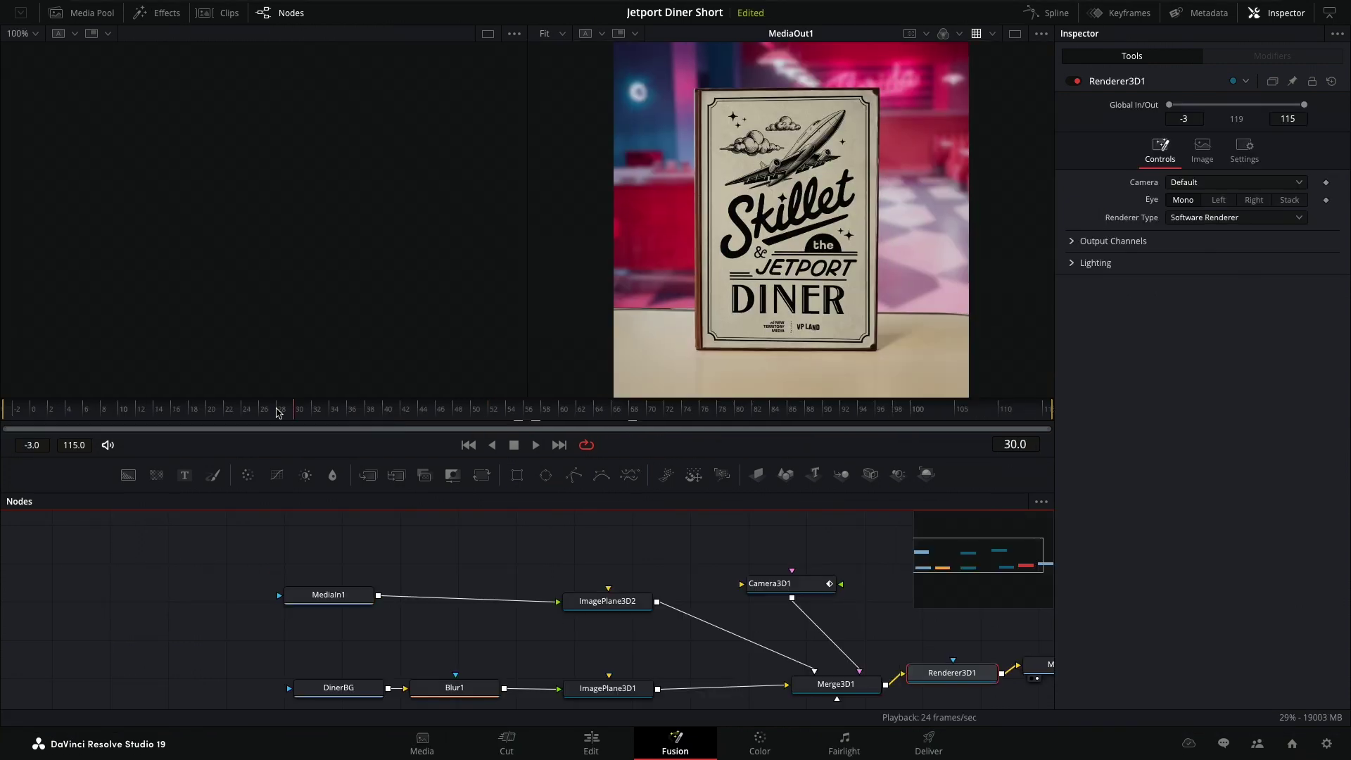
pyautogui.moveTo(277, 413); pyautogui.dragTo(374, 413)
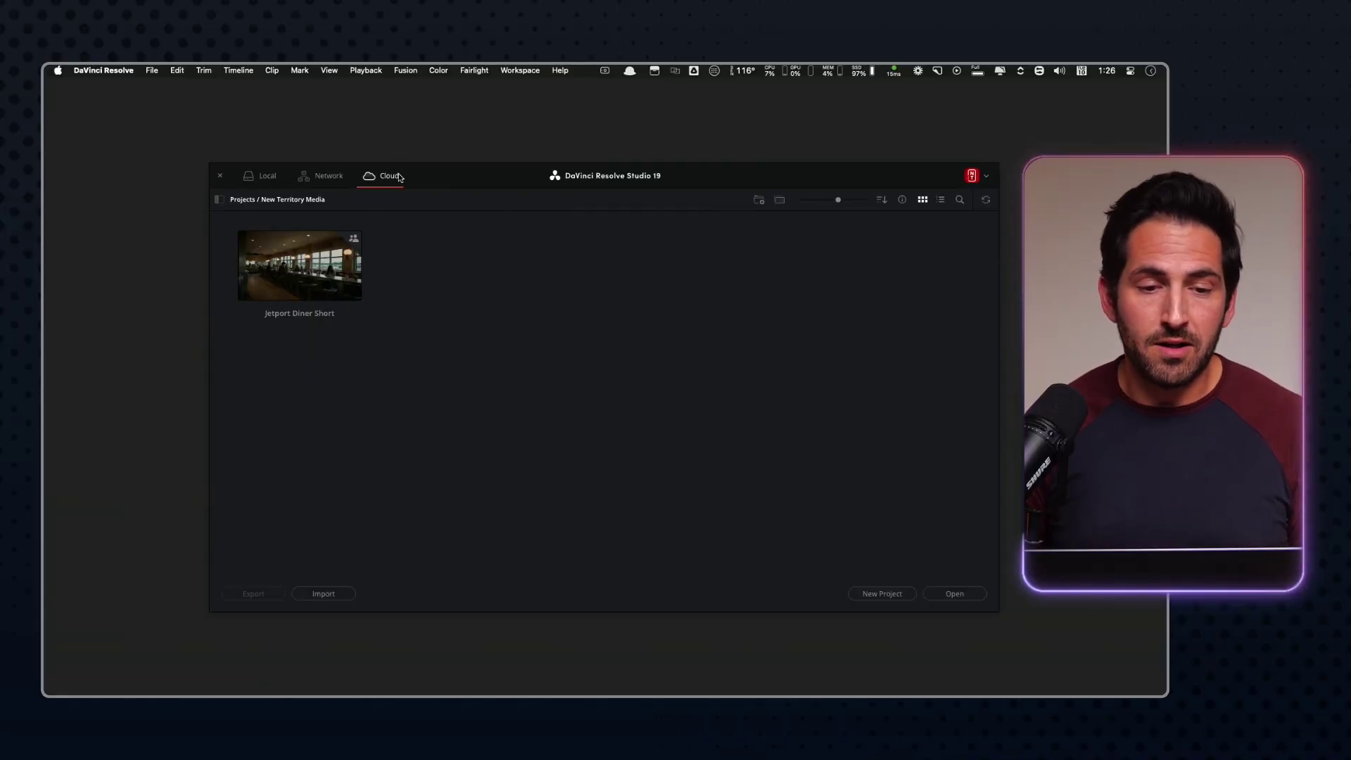
# - Load the Jetport Diner Short cloud project and confirm its 316 GB of media is synced
pyautogui.doubleClick(308, 246)
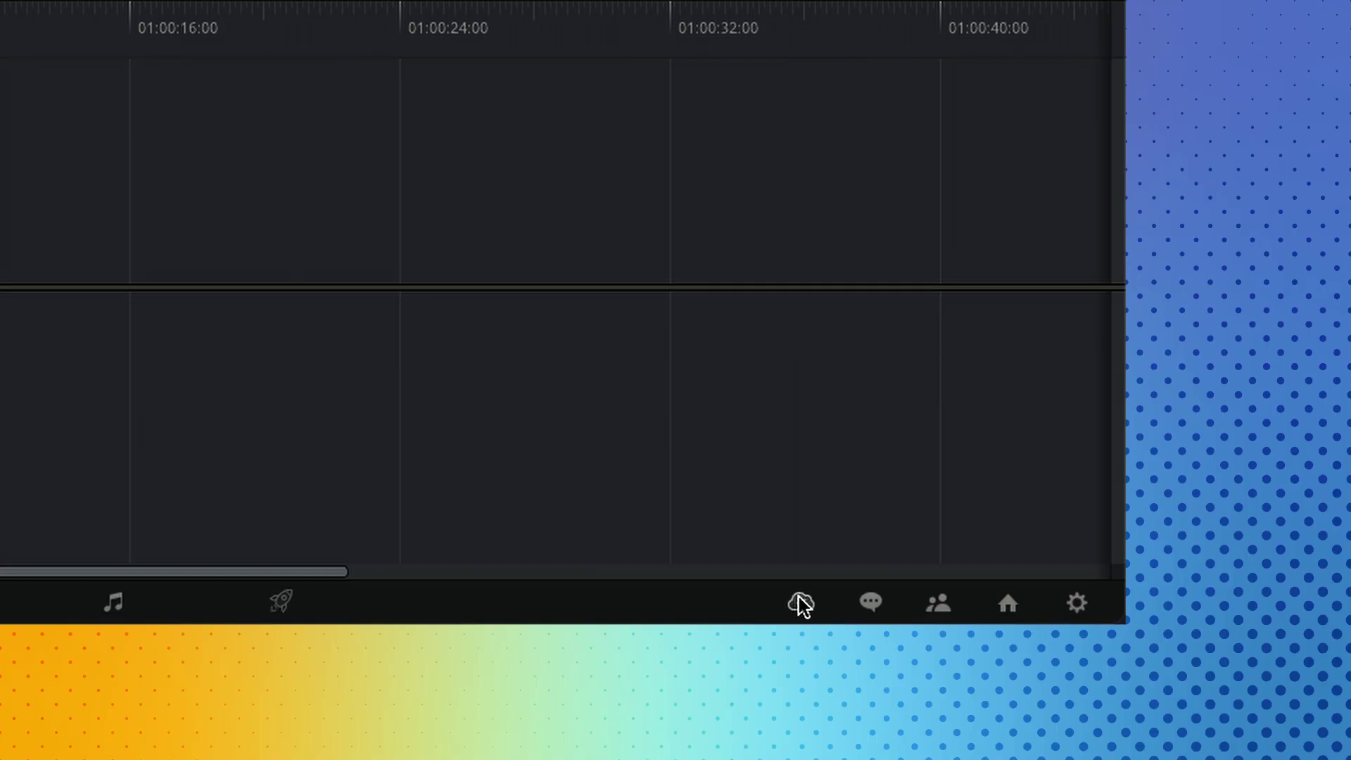
pyautogui.click(1032, 686)
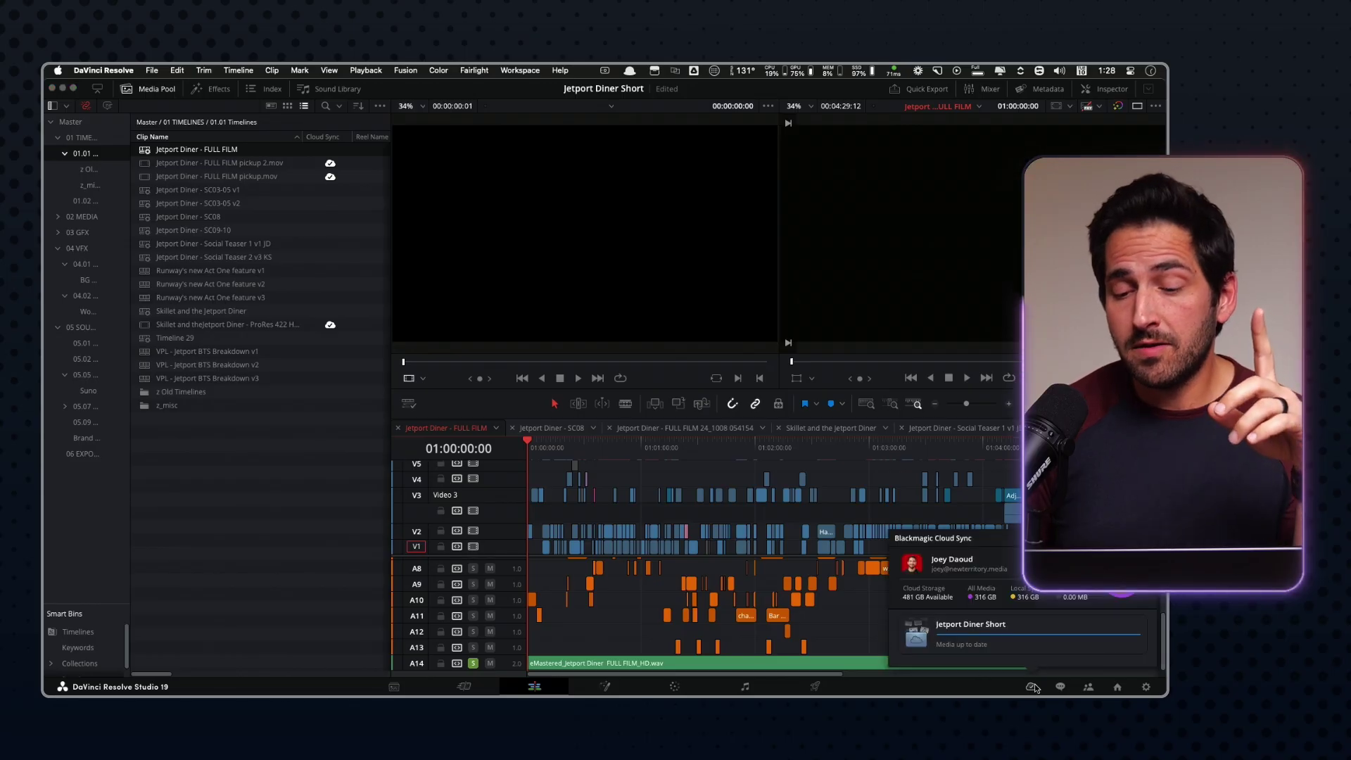
# - Review the Blackmagic Cloud project settings, close them, and scrub the timeline to the burger shot
pyautogui.hotkey('shift', '9')
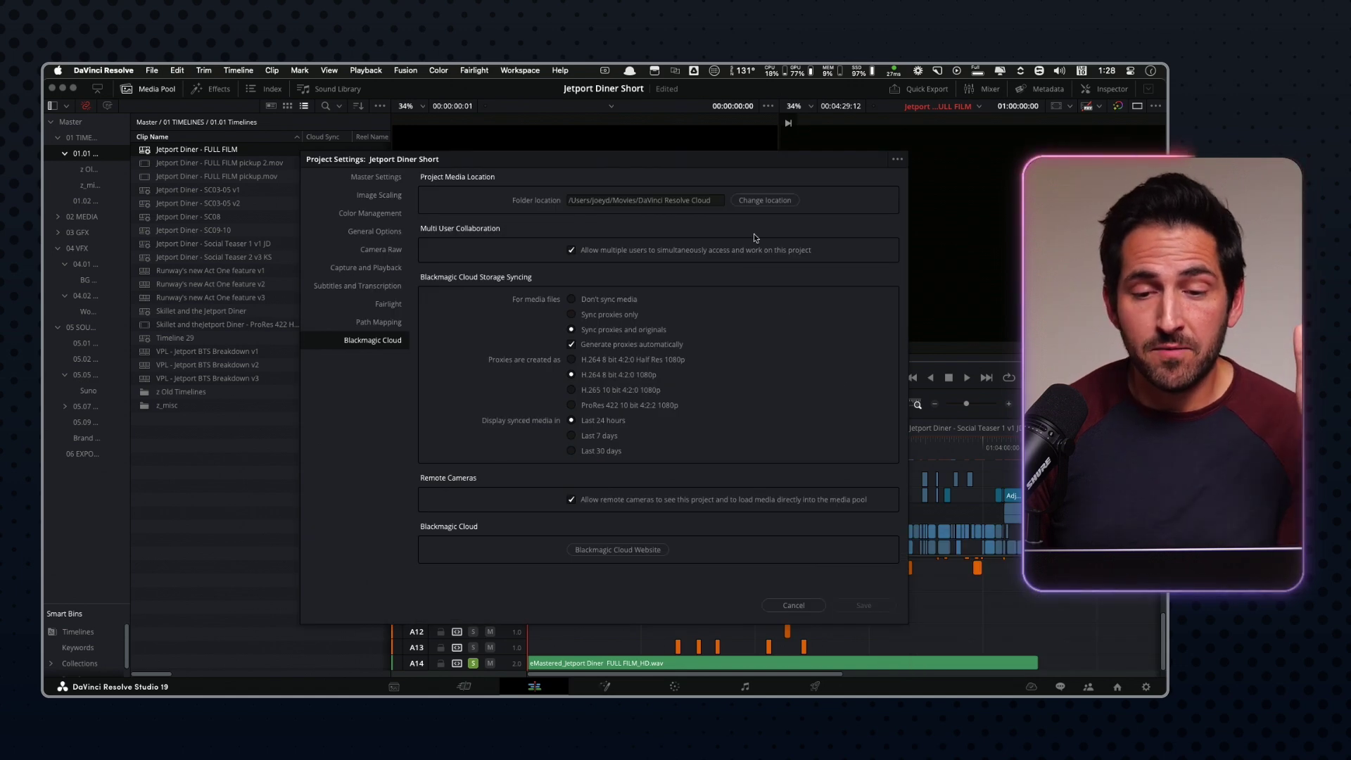
pyautogui.moveTo(746, 164); pyautogui.dragTo(765, 131)
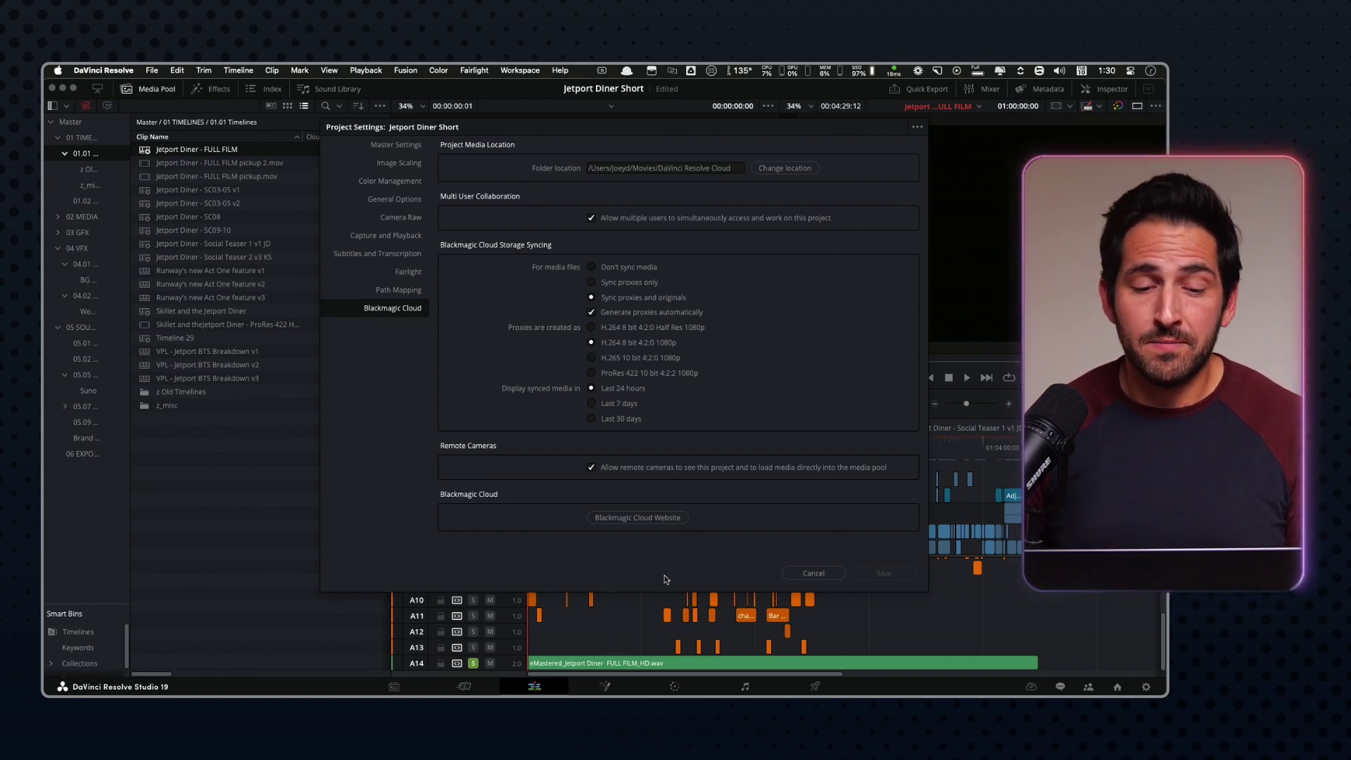
pyautogui.press('Escape')
pyautogui.click(628, 441)
pyautogui.moveTo(628, 441)
pyautogui.mouseDown()
pyautogui.moveTo(663, 441)
pyautogui.moveTo(641, 441)
pyautogui.mouseUp()
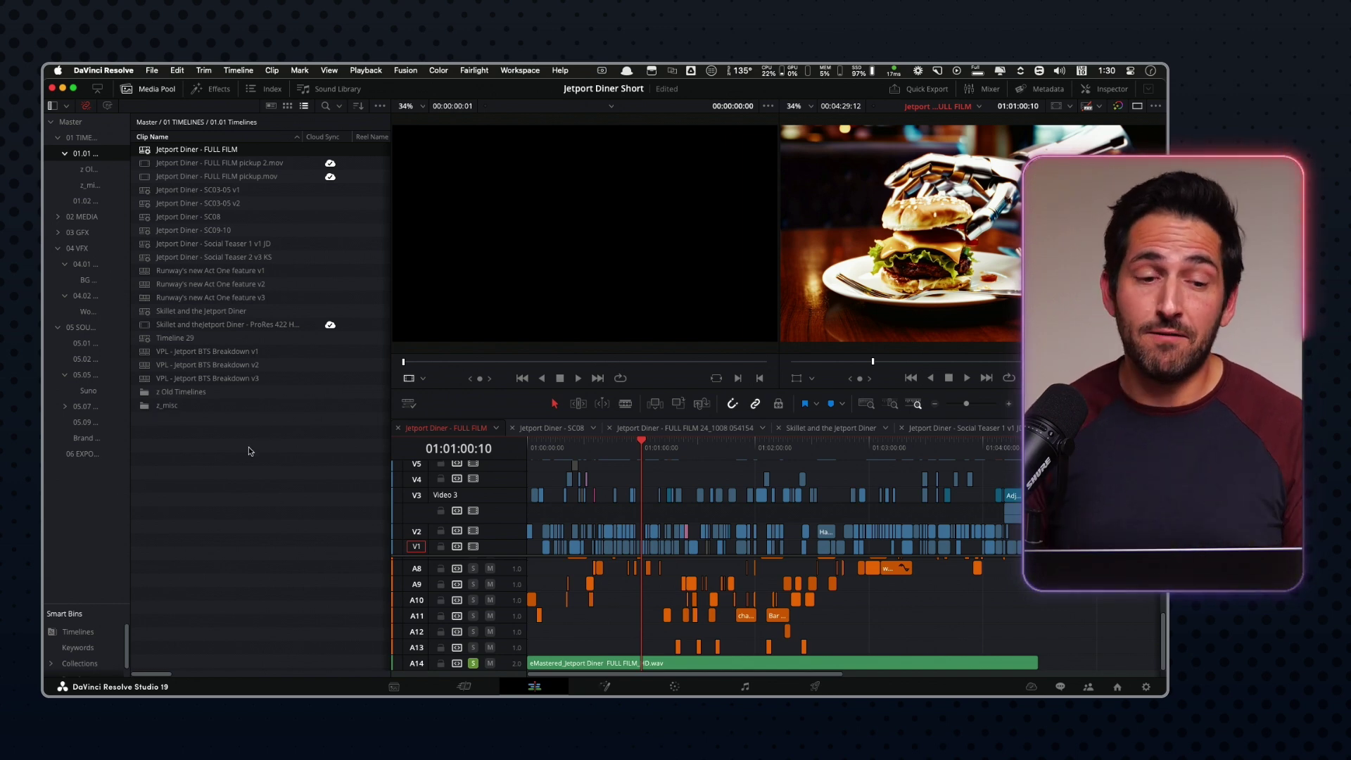
pyautogui.click(144, 204)
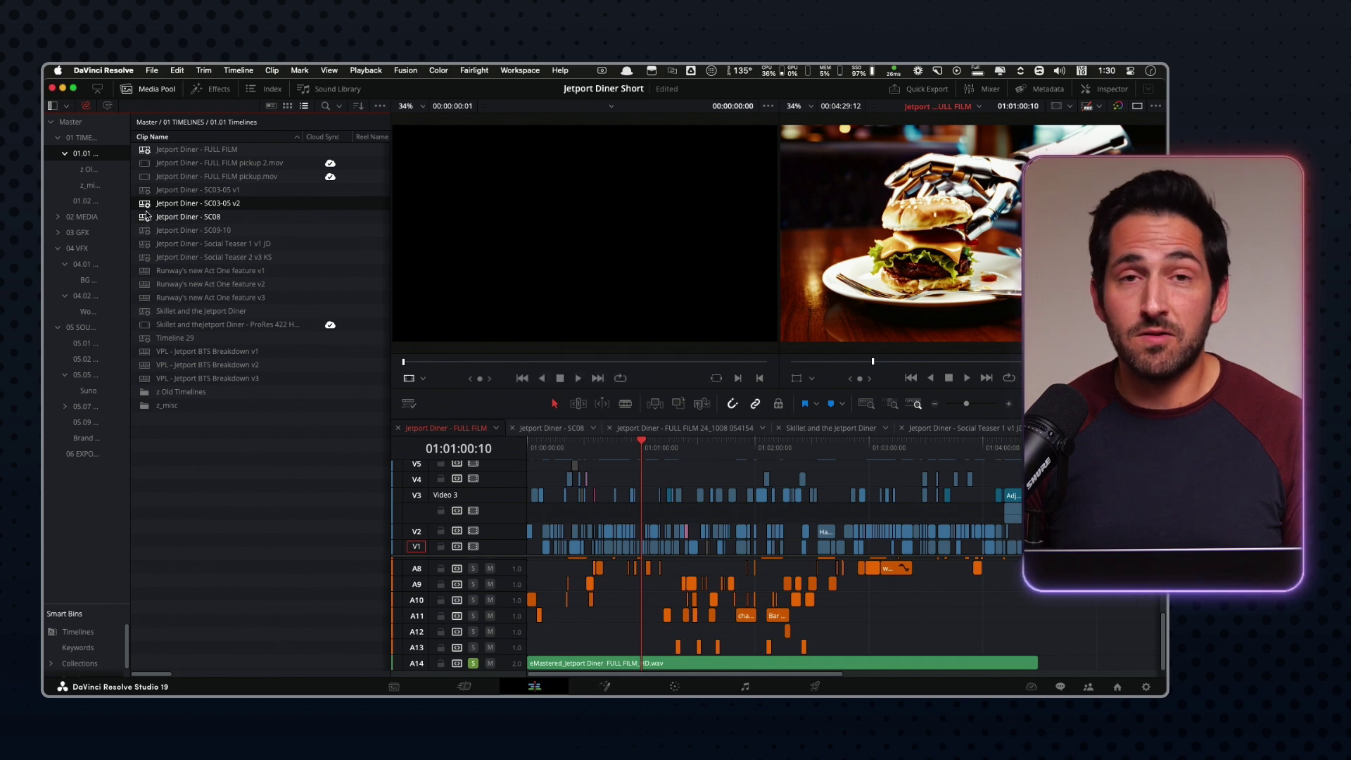
pyautogui.keyDown('super'); pyautogui.click(157, 190); pyautogui.keyUp('super')
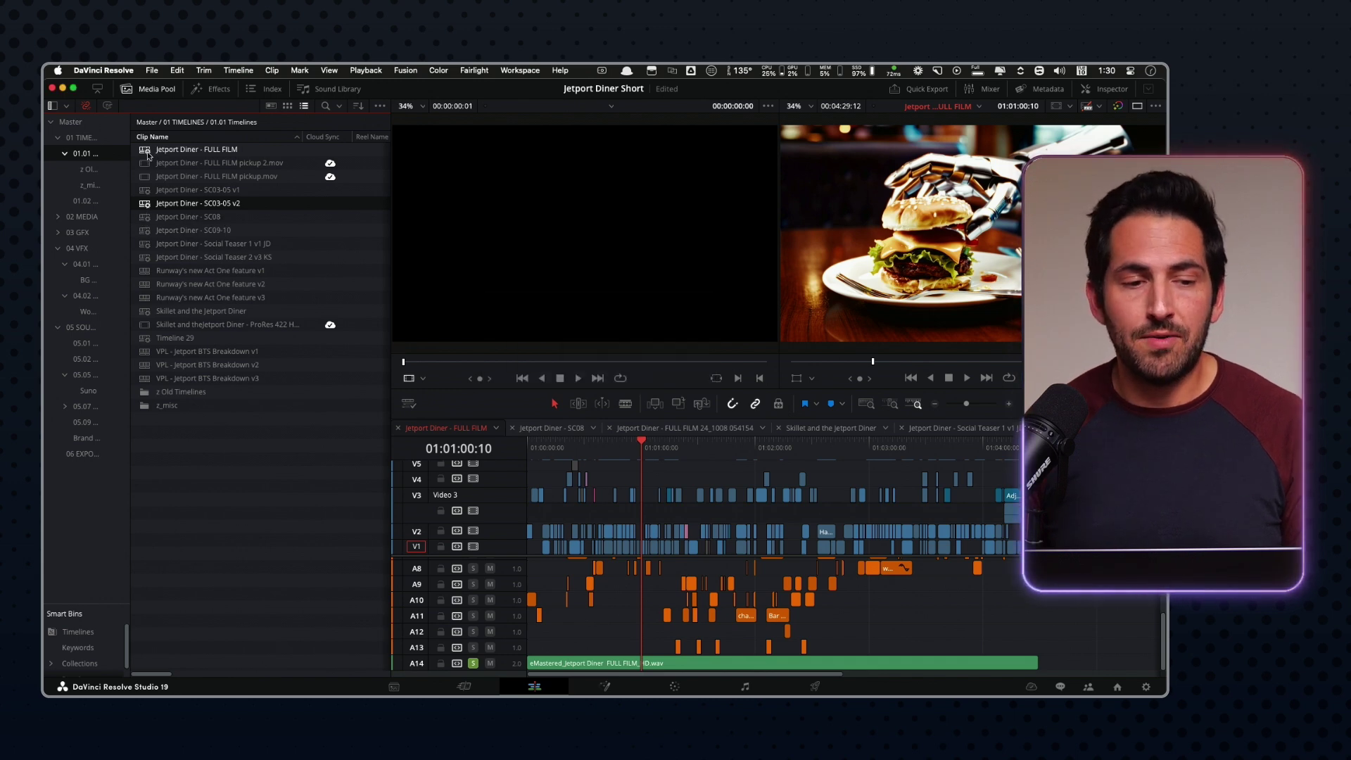
pyautogui.click(177, 191)
pyautogui.click(182, 204)
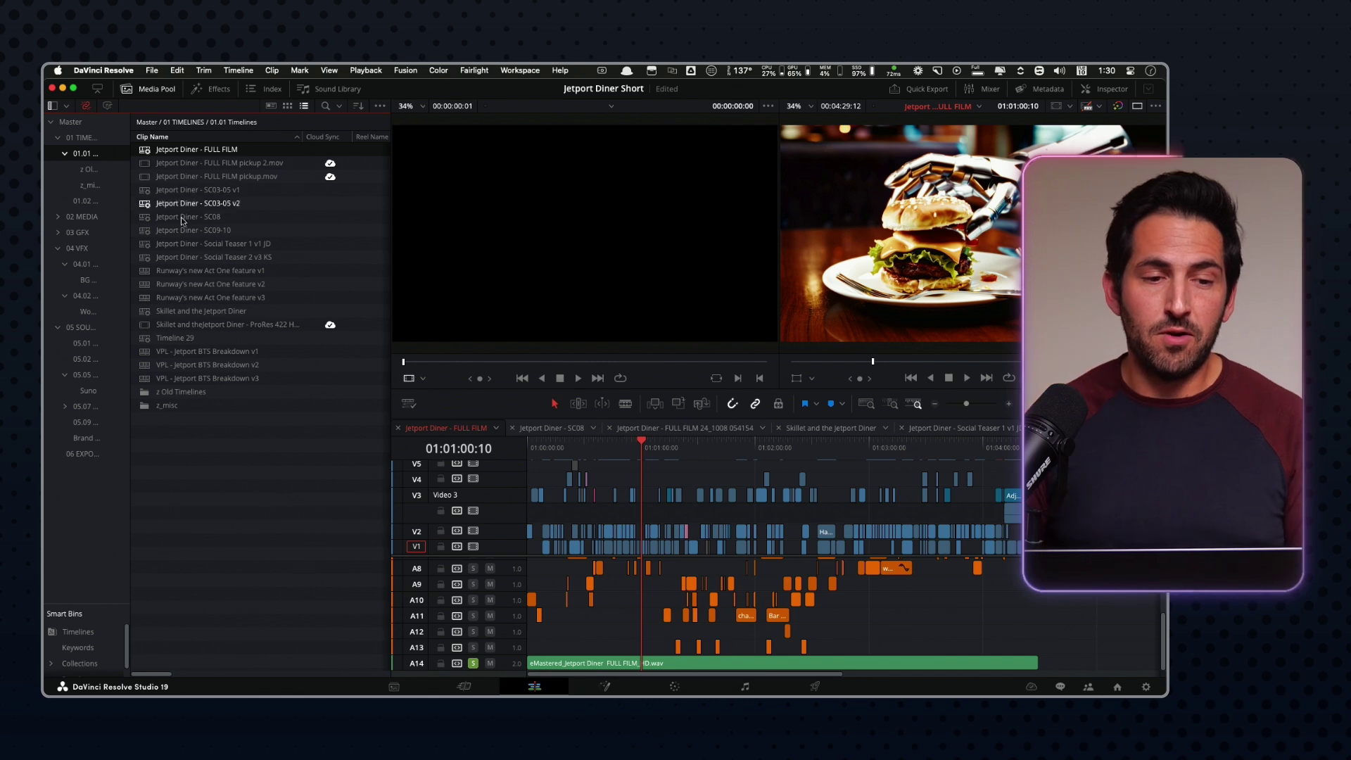
pyautogui.click(151, 205)
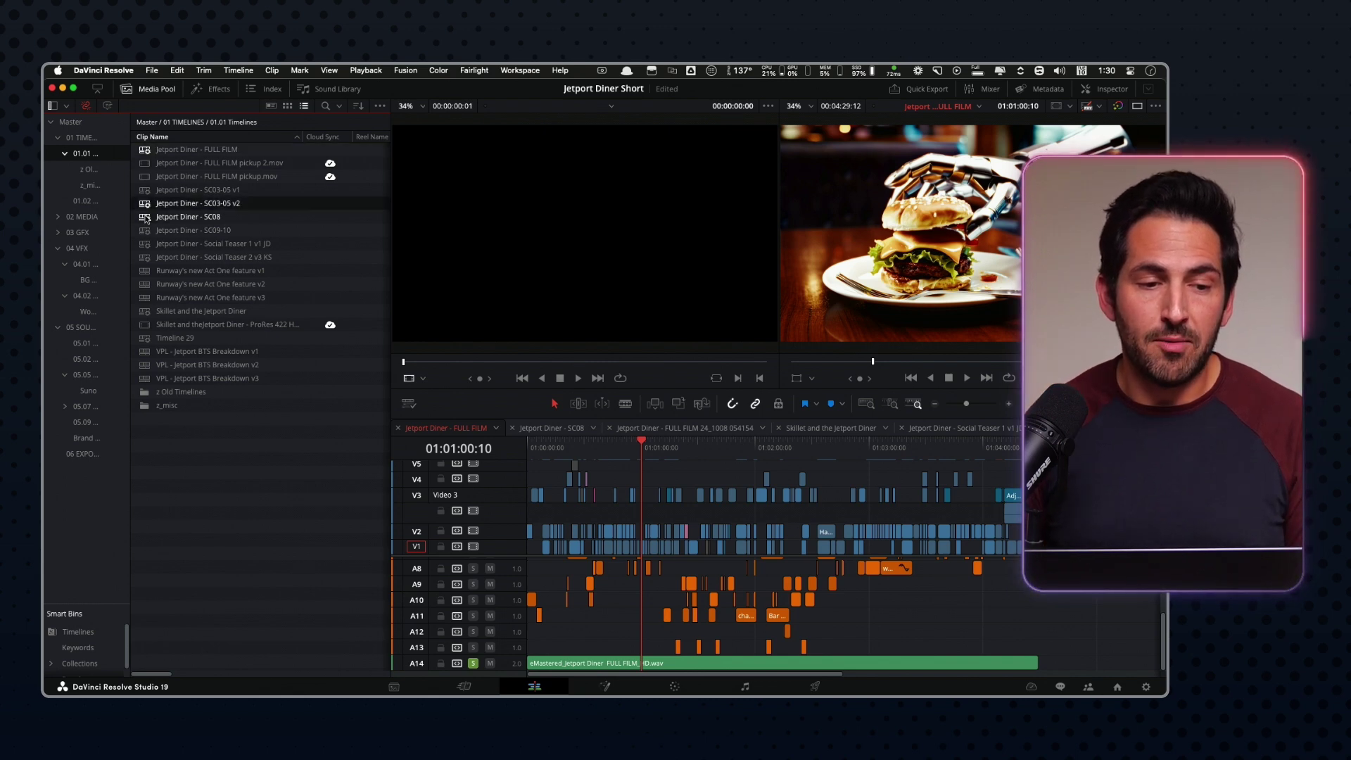
pyautogui.click(146, 218)
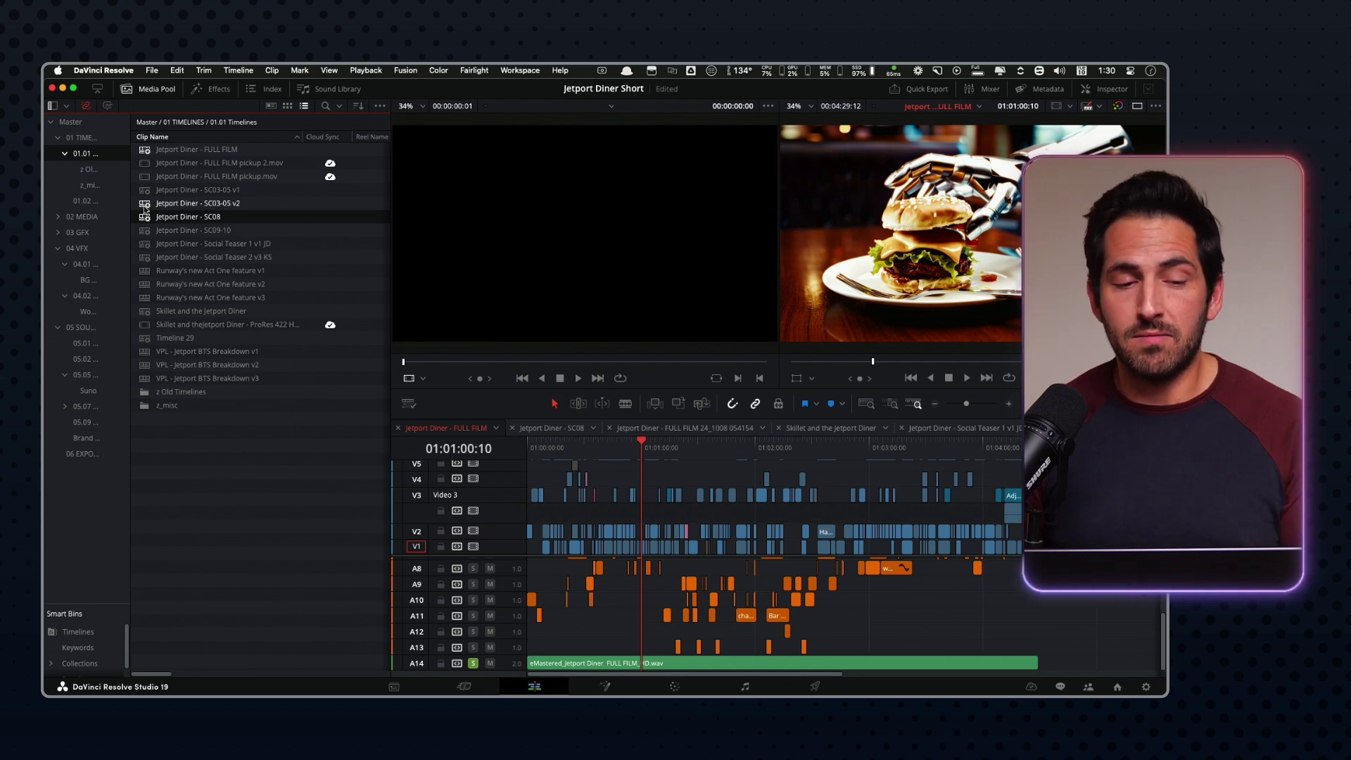
pyautogui.click(145, 205)
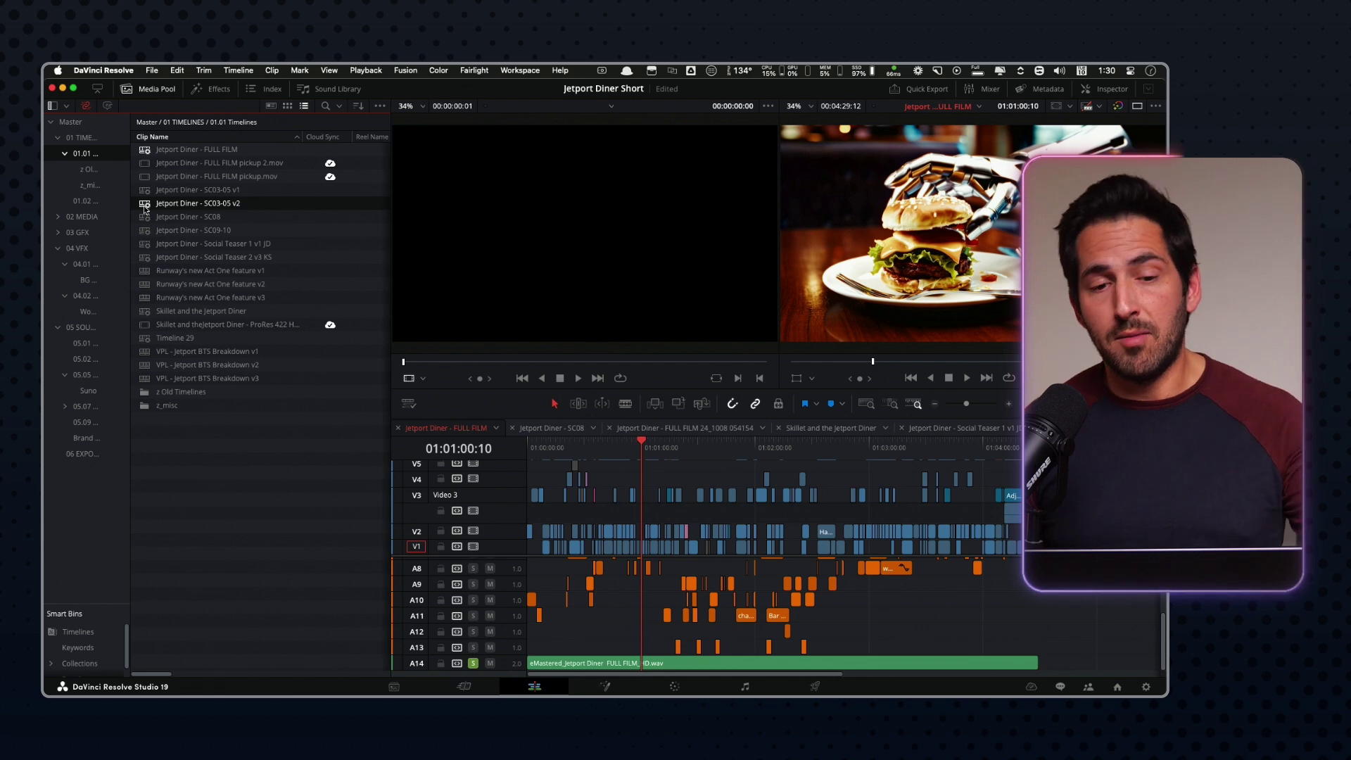
pyautogui.click(197, 149)
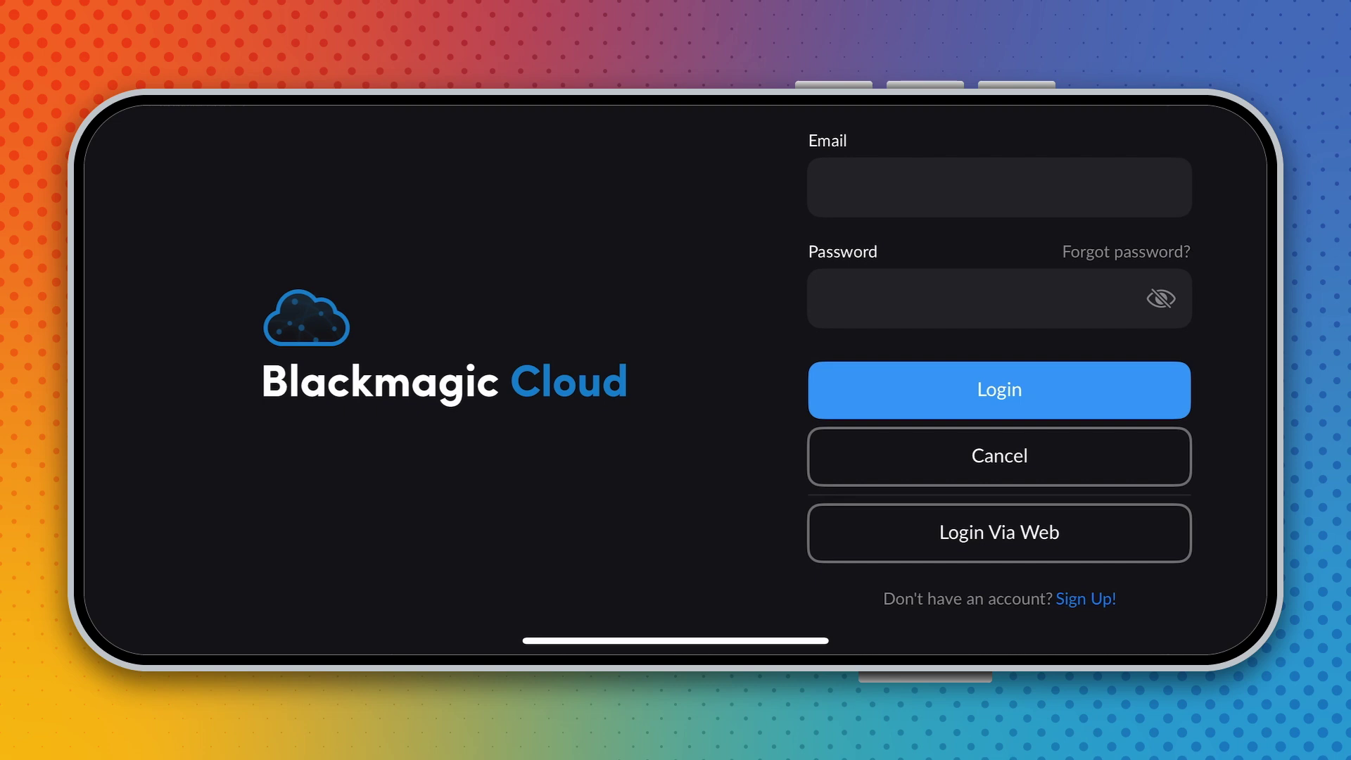
# - Pick the New Territory Media team, record into Jetport Diner Short, and show the live camera view
pyautogui.click(999, 363)
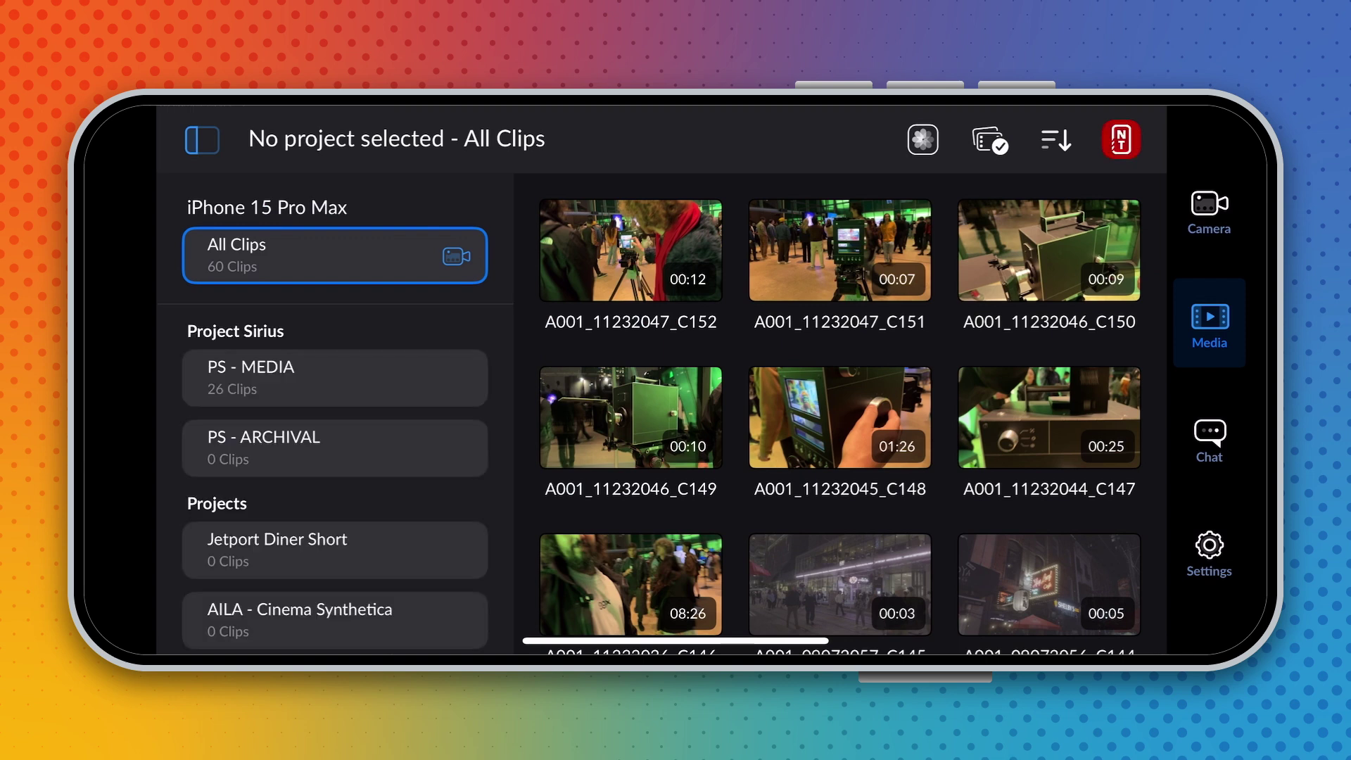
pyautogui.scroll(-5, 335, 412)
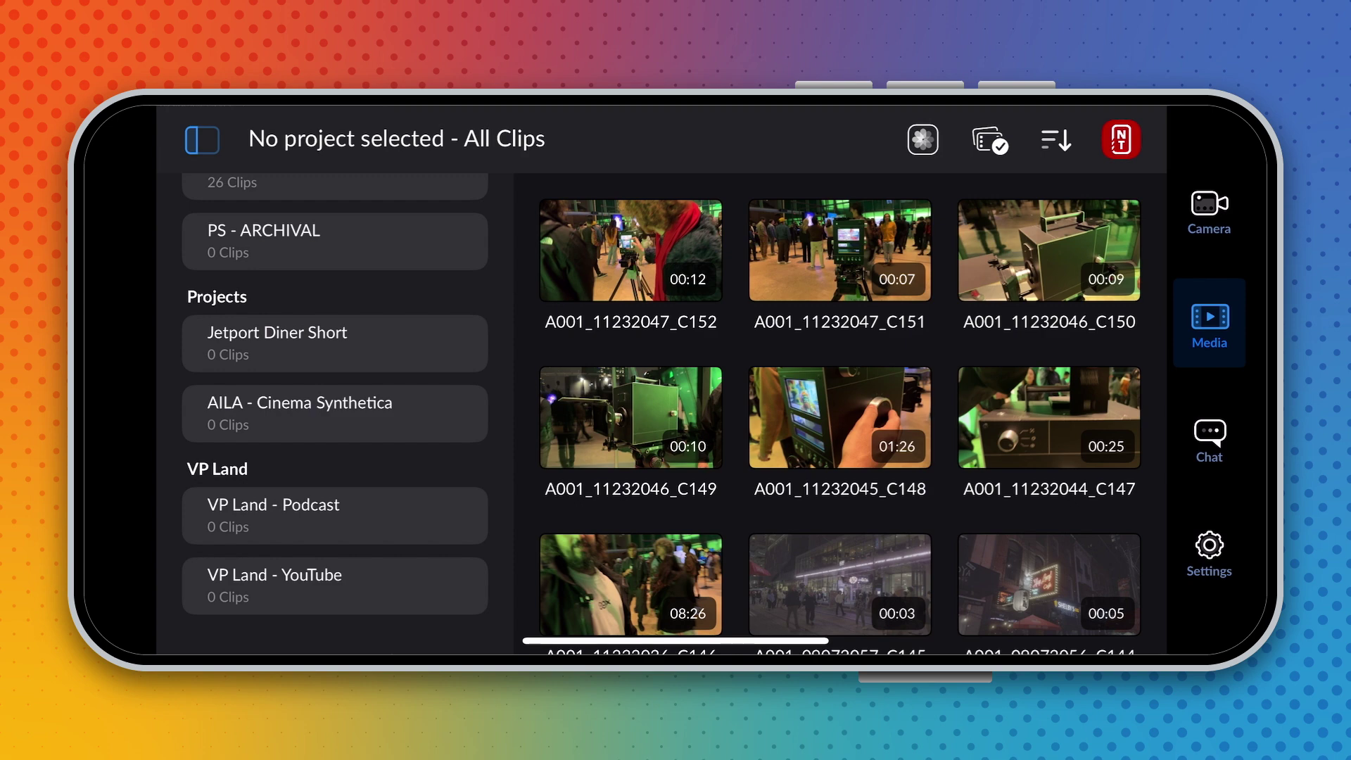
pyautogui.click(335, 344)
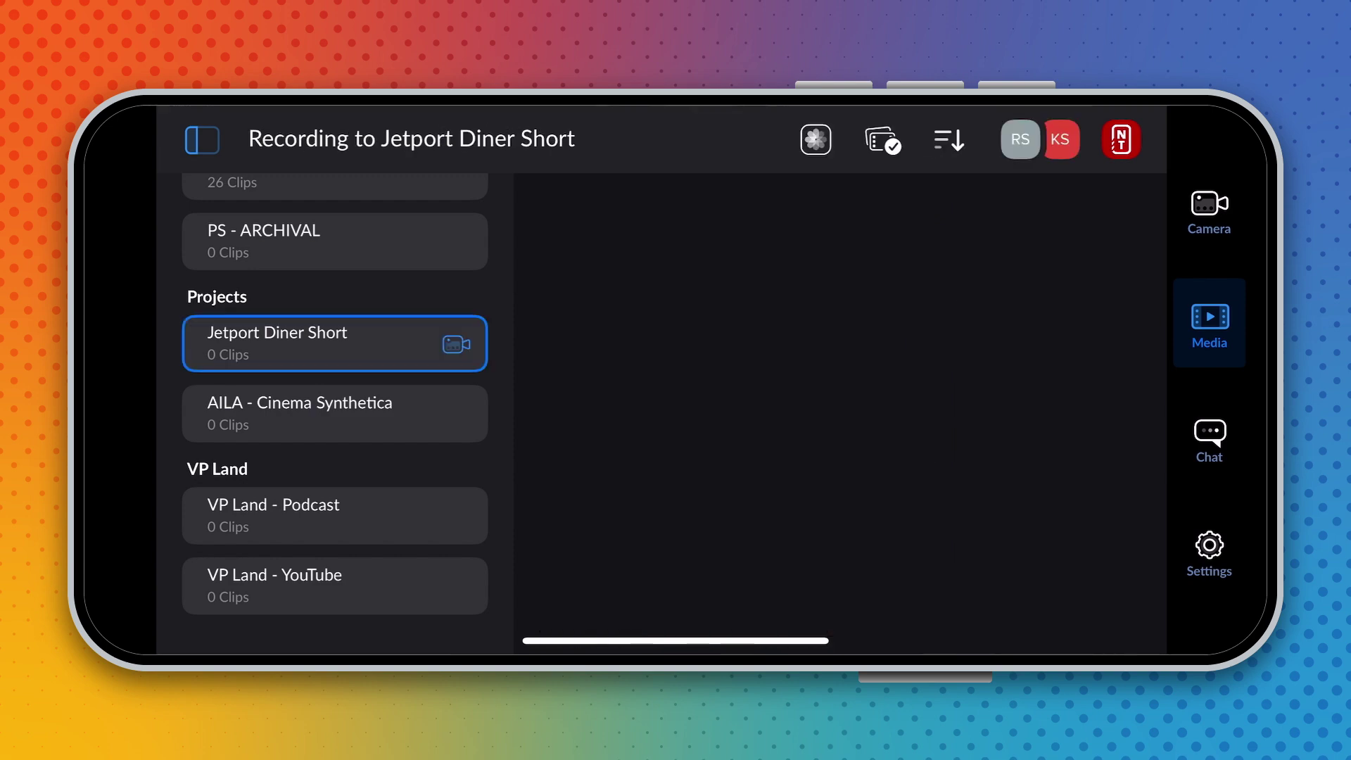
pyautogui.click(1209, 211)
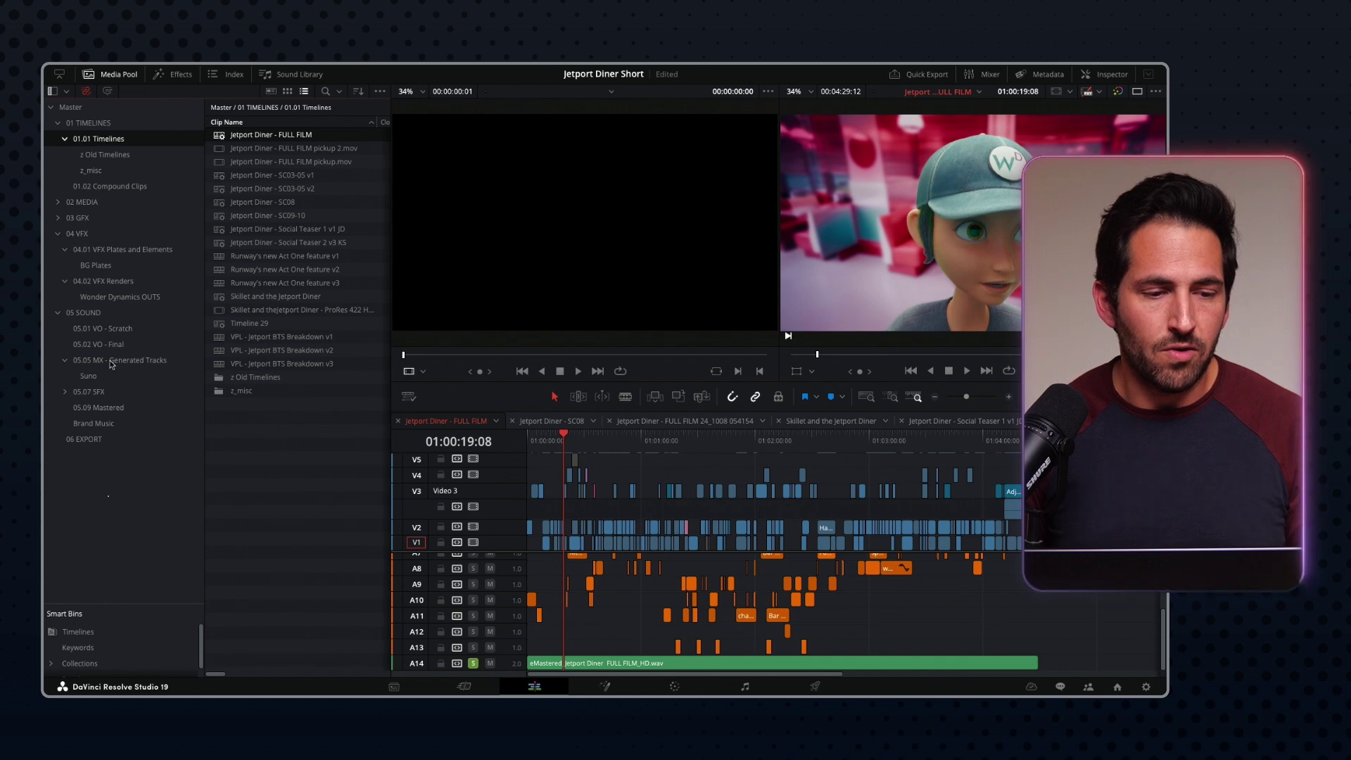
# - Open 02 MEDIA > Camera Uploads and preview clips C148, C152, C154, C149, C151 and C153
pyautogui.click(57, 202)
pyautogui.click(100, 281)
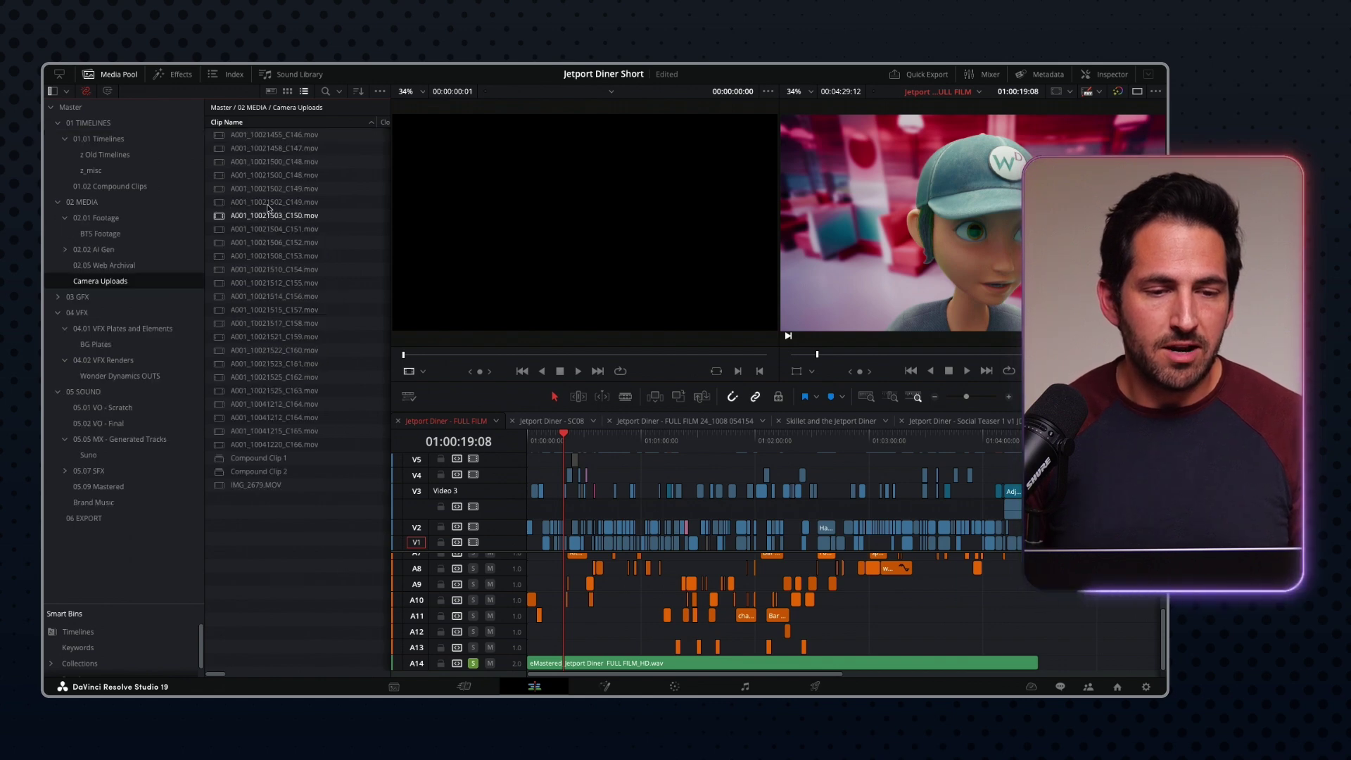
pyautogui.click(222, 176)
pyautogui.click(230, 244)
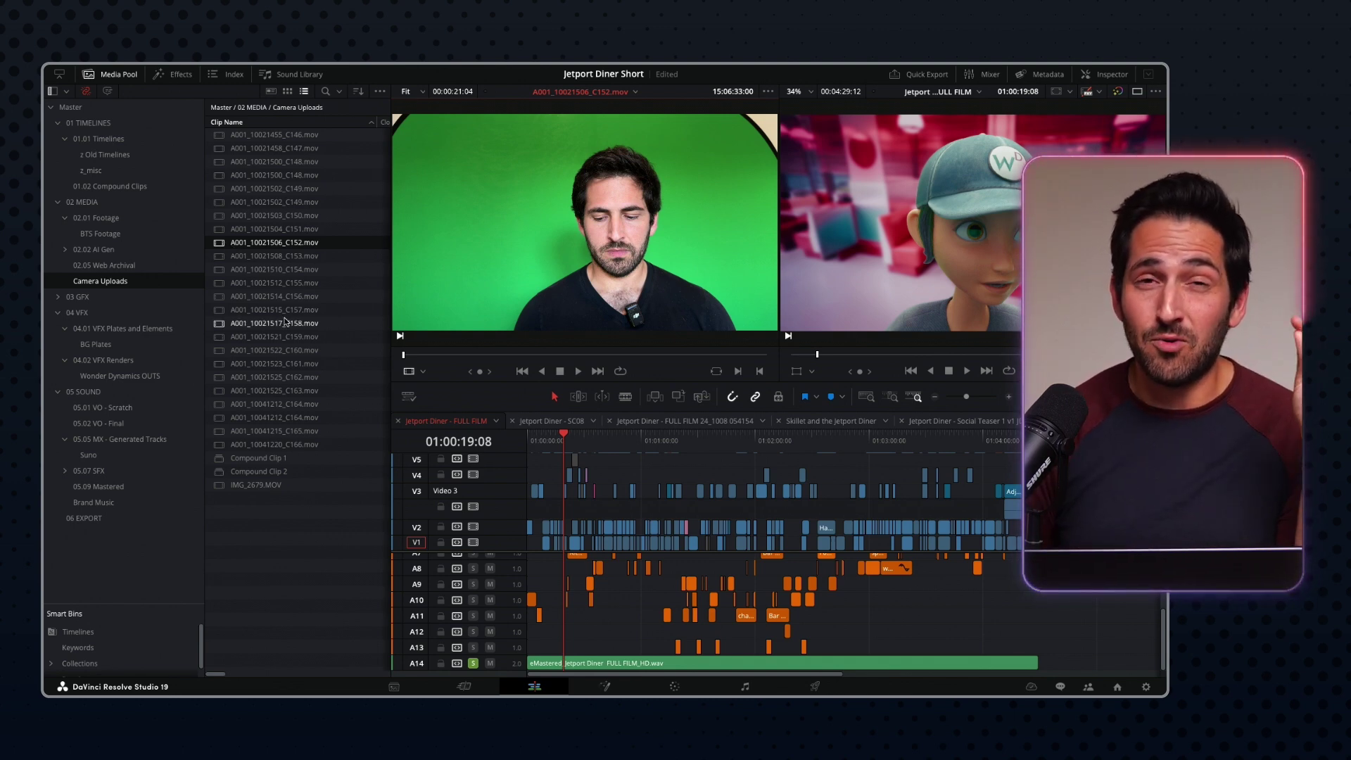
pyautogui.click(220, 269)
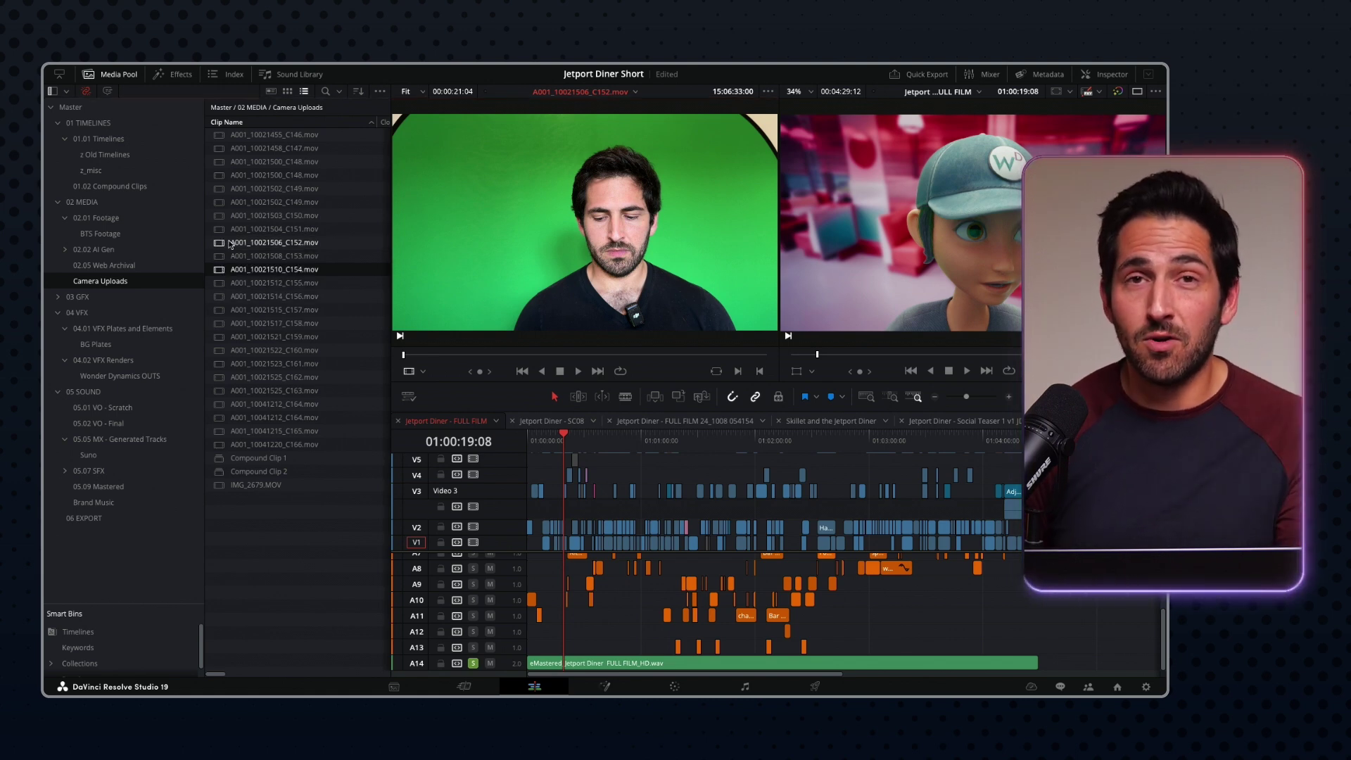
pyautogui.click(221, 204)
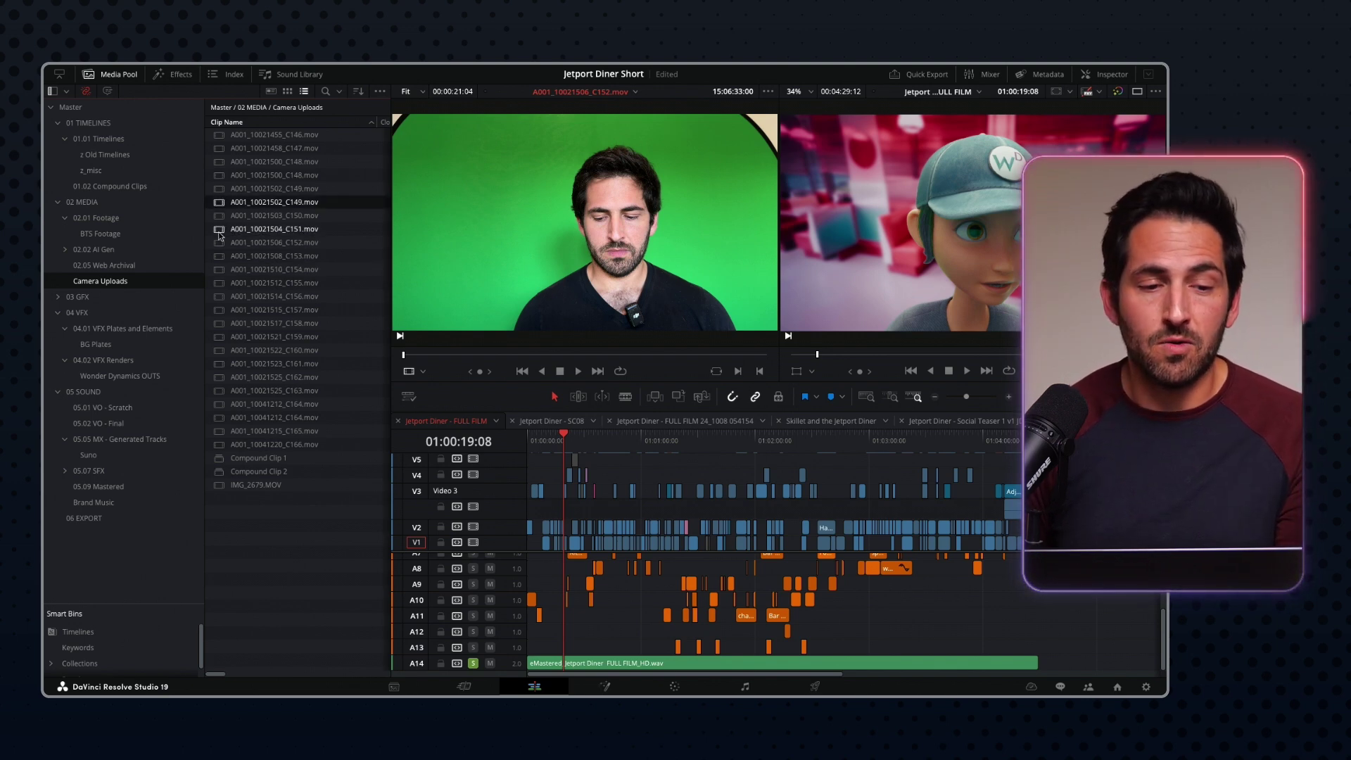
pyautogui.click(220, 229)
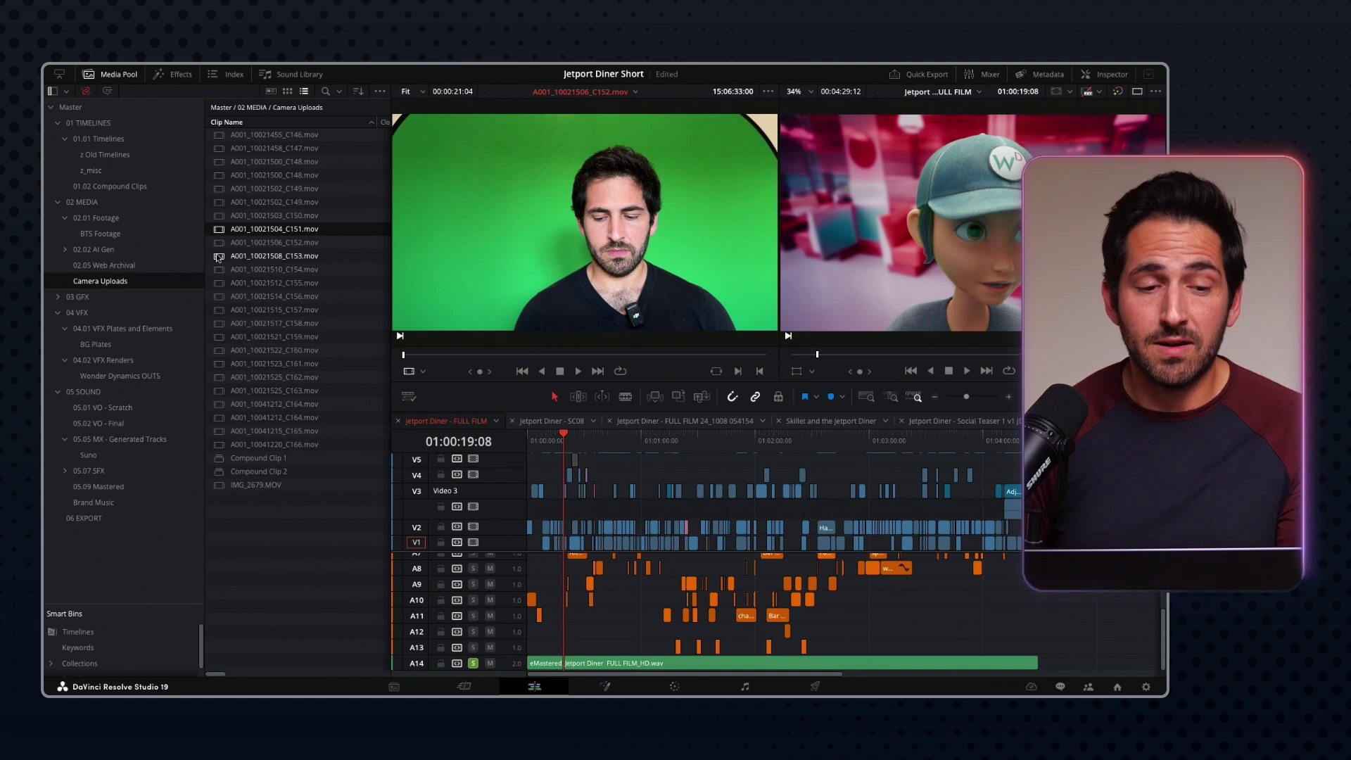
pyautogui.click(219, 257)
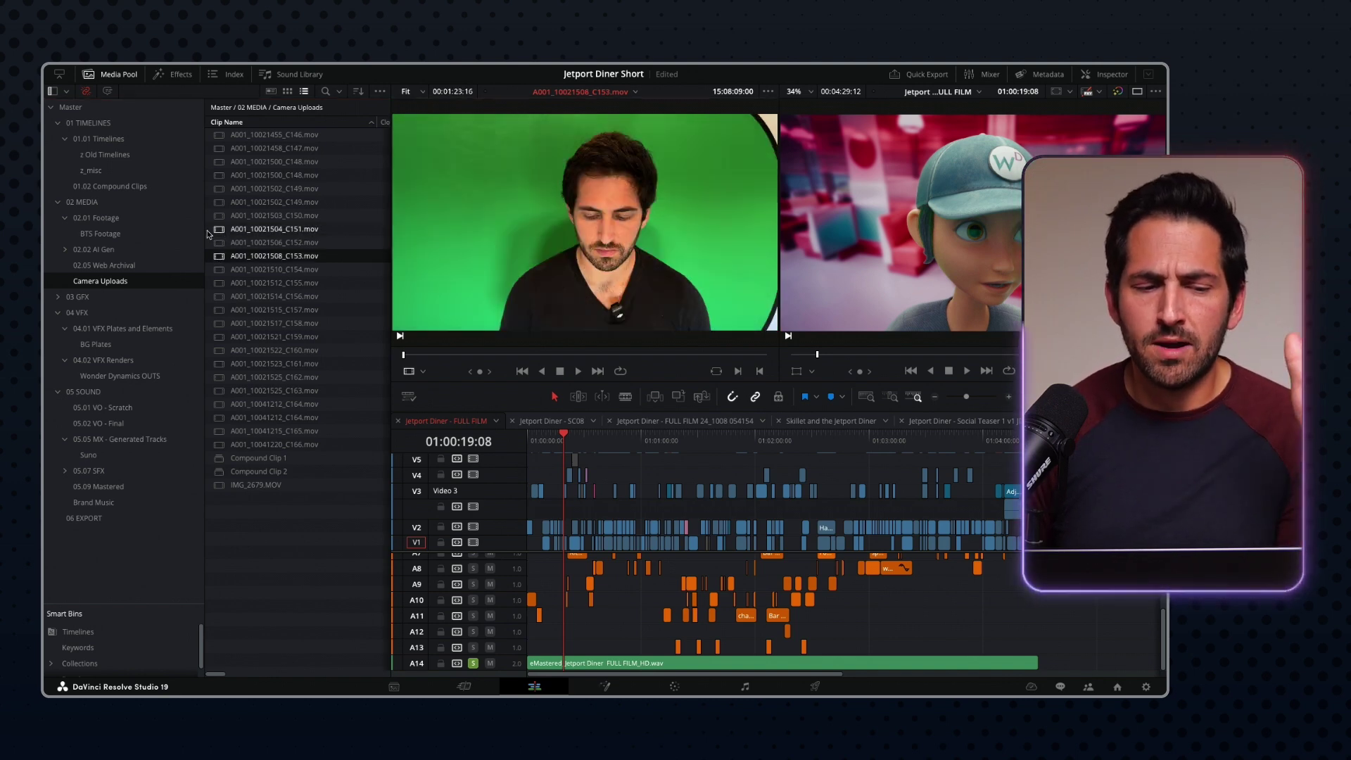
# - Switch the Camera Uploads bin to thumbnail view, enlarged to two columns
pyautogui.moveTo(203, 230); pyautogui.dragTo(176, 231)
pyautogui.click(191, 229)
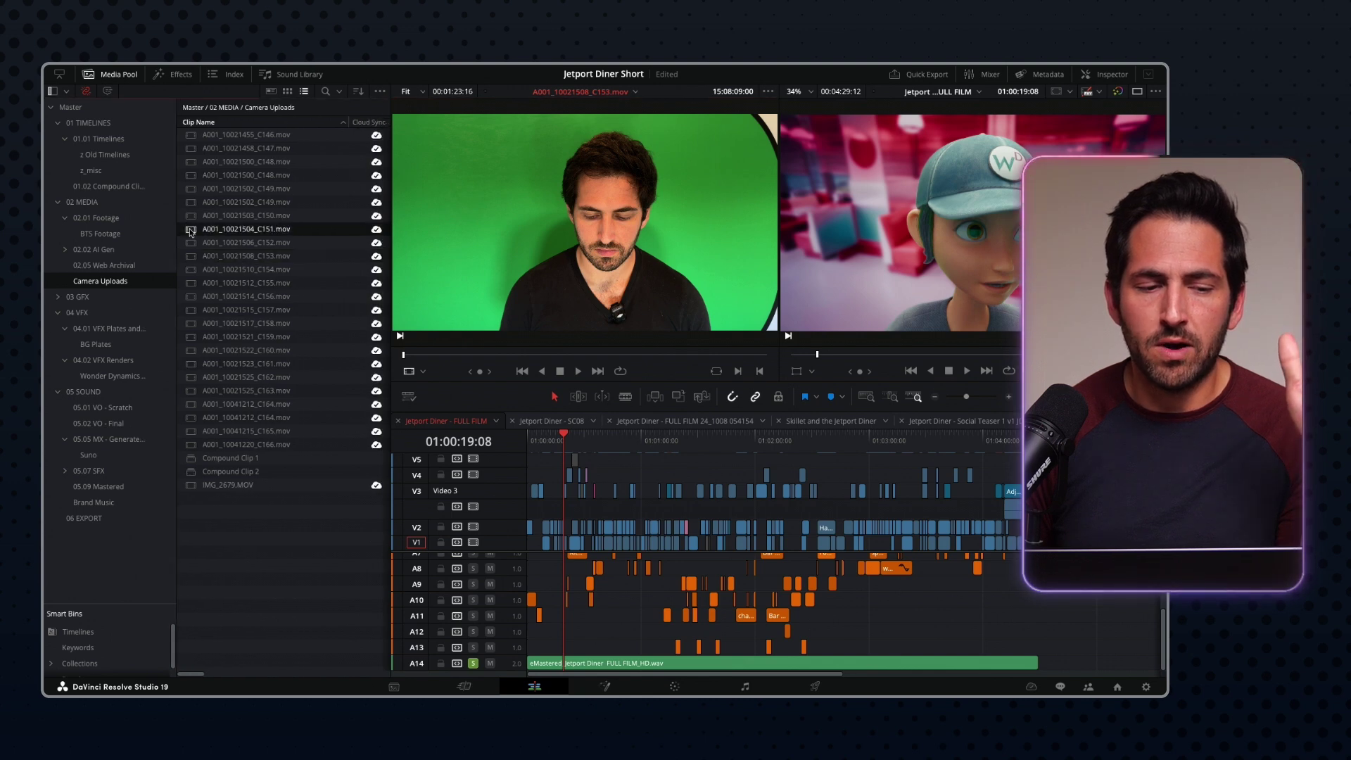
pyautogui.click(288, 92)
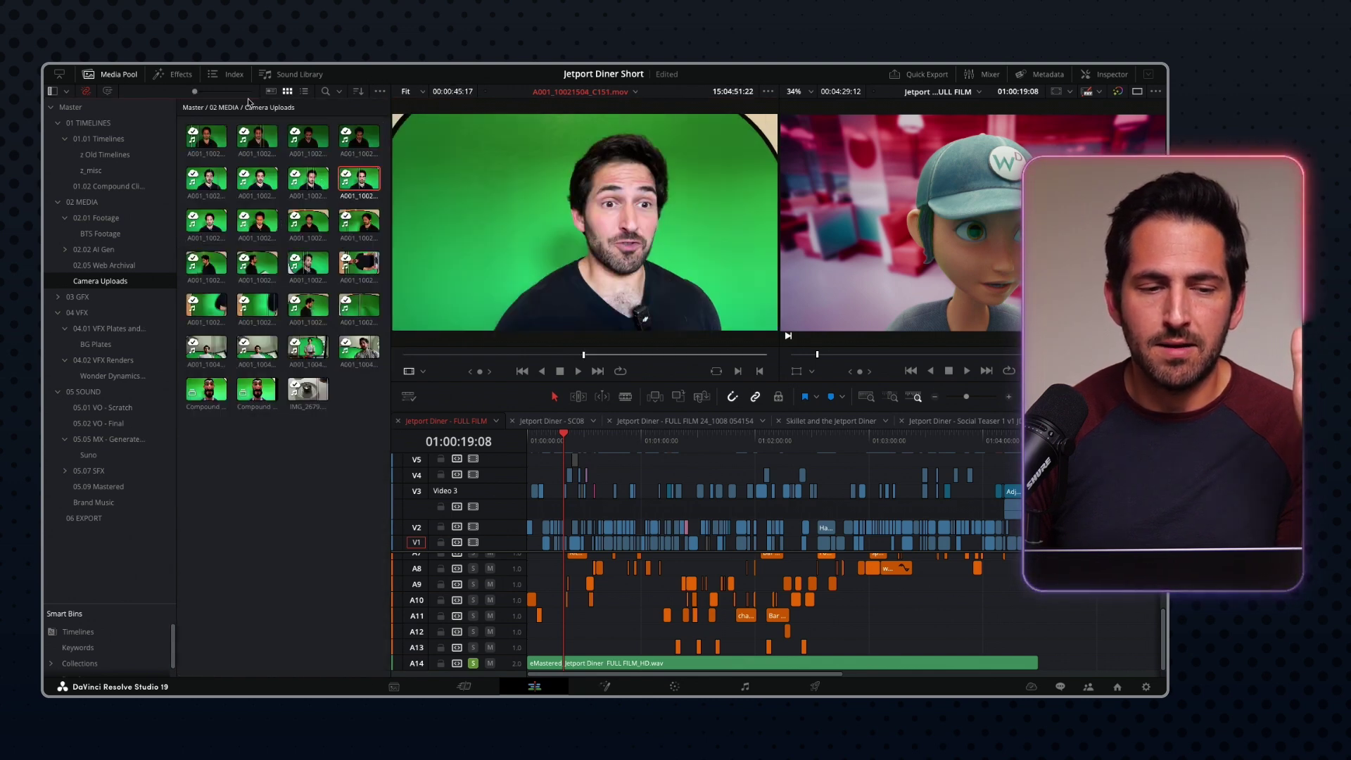
pyautogui.moveTo(197, 94); pyautogui.dragTo(210, 94)
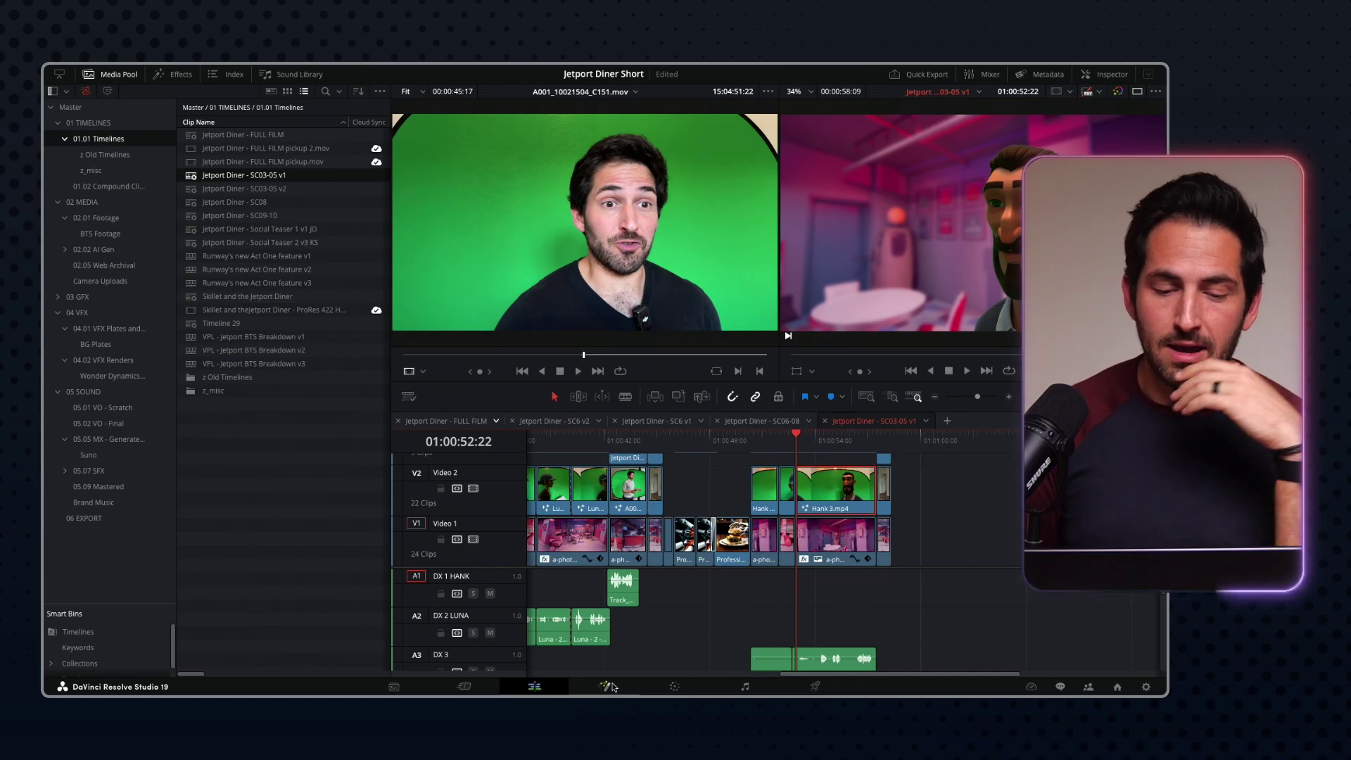
pyautogui.click(606, 687)
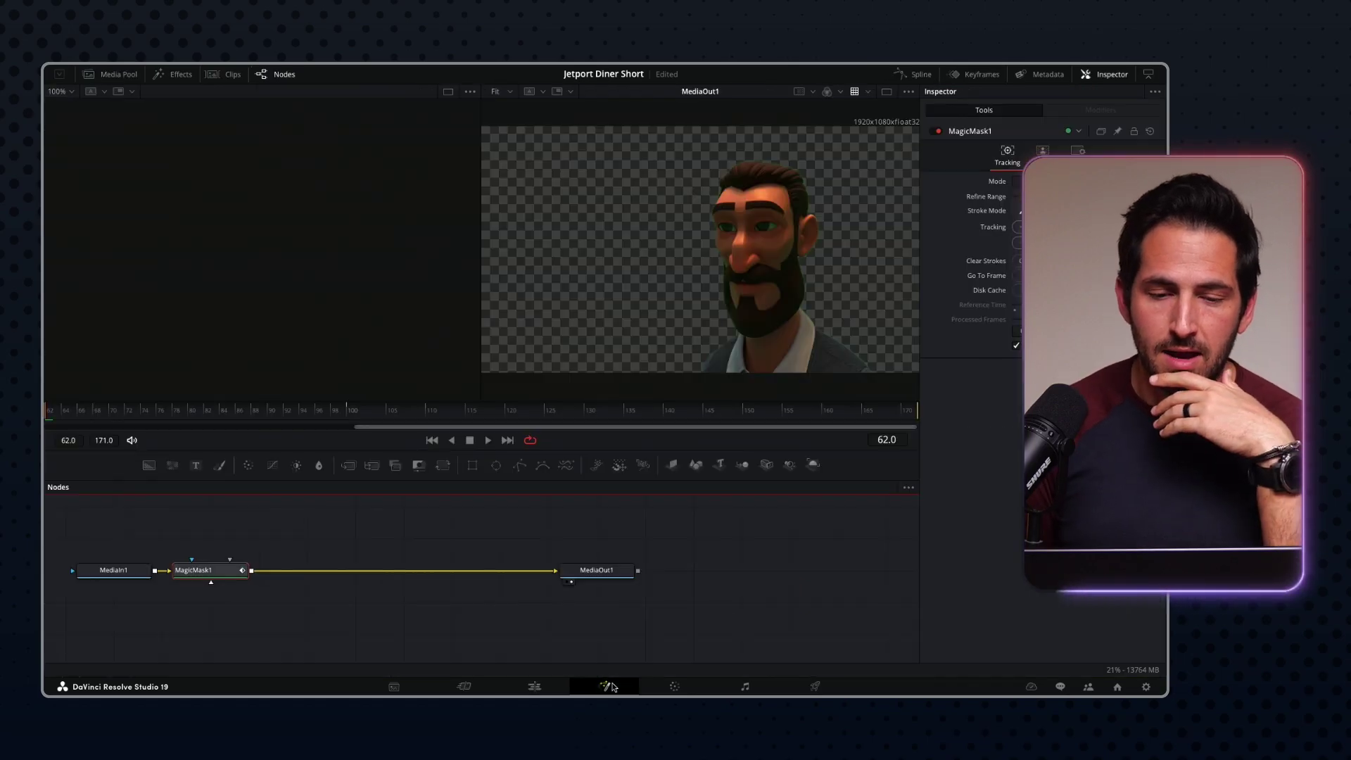
pyautogui.click(533, 688)
pyautogui.click(816, 438)
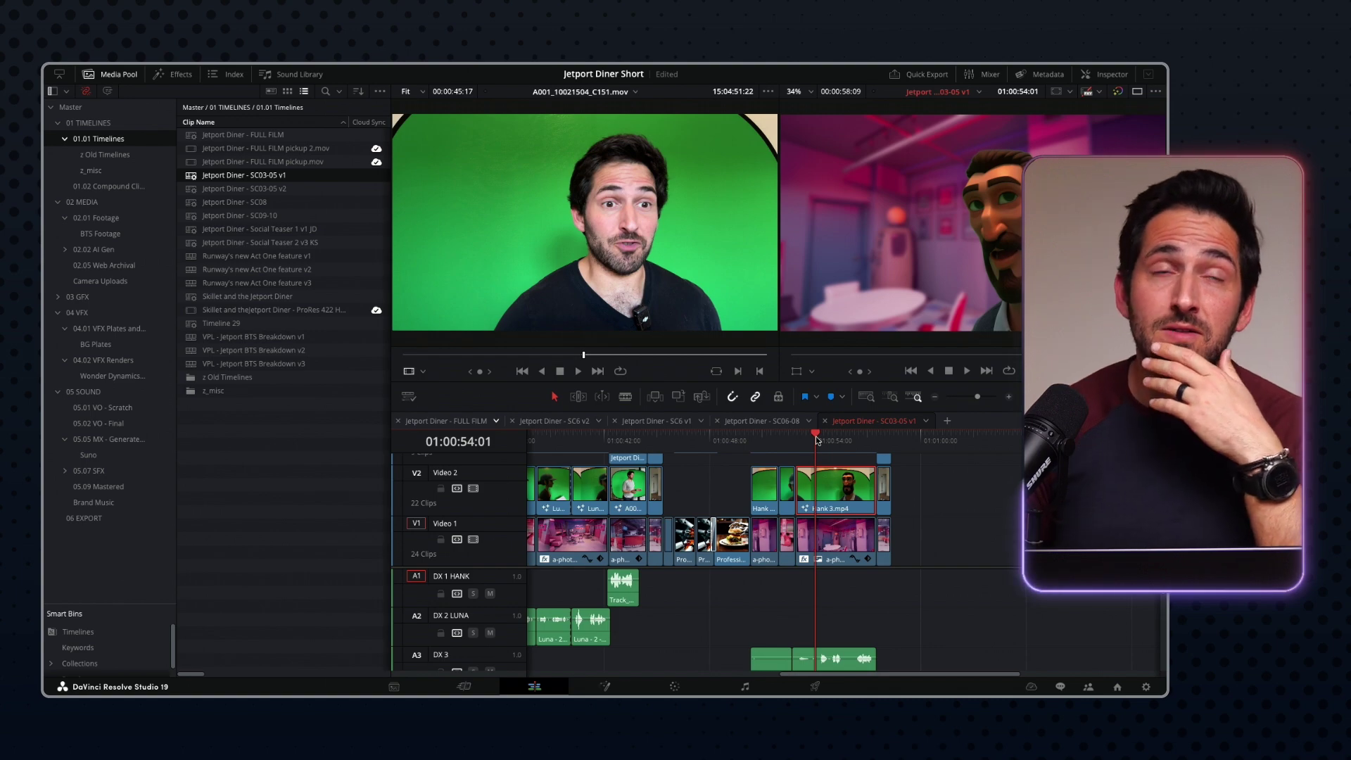
# - Scrub forward and back through the Hank 3.mp4 shot, then take it to Fusion
pyautogui.moveTo(816, 438); pyautogui.dragTo(830, 438)
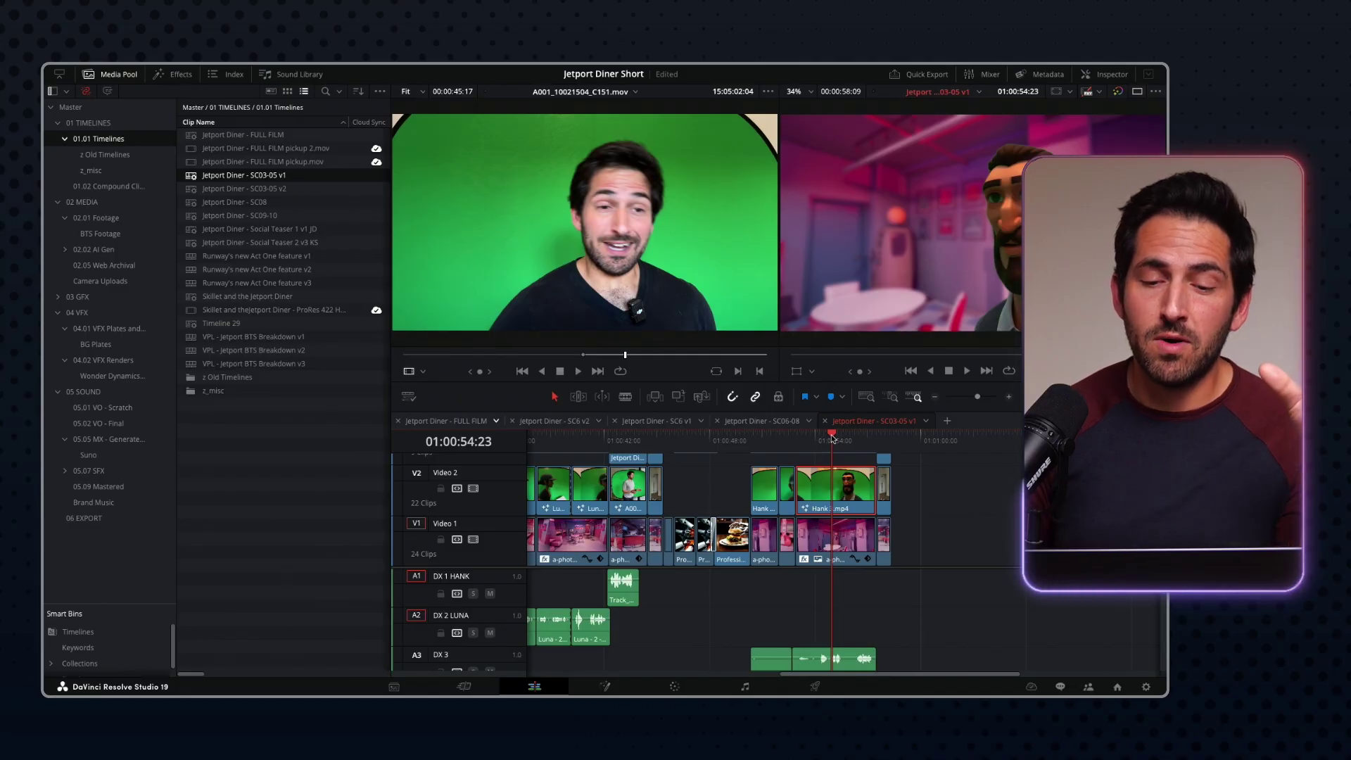
pyautogui.moveTo(833, 437); pyautogui.dragTo(816, 438)
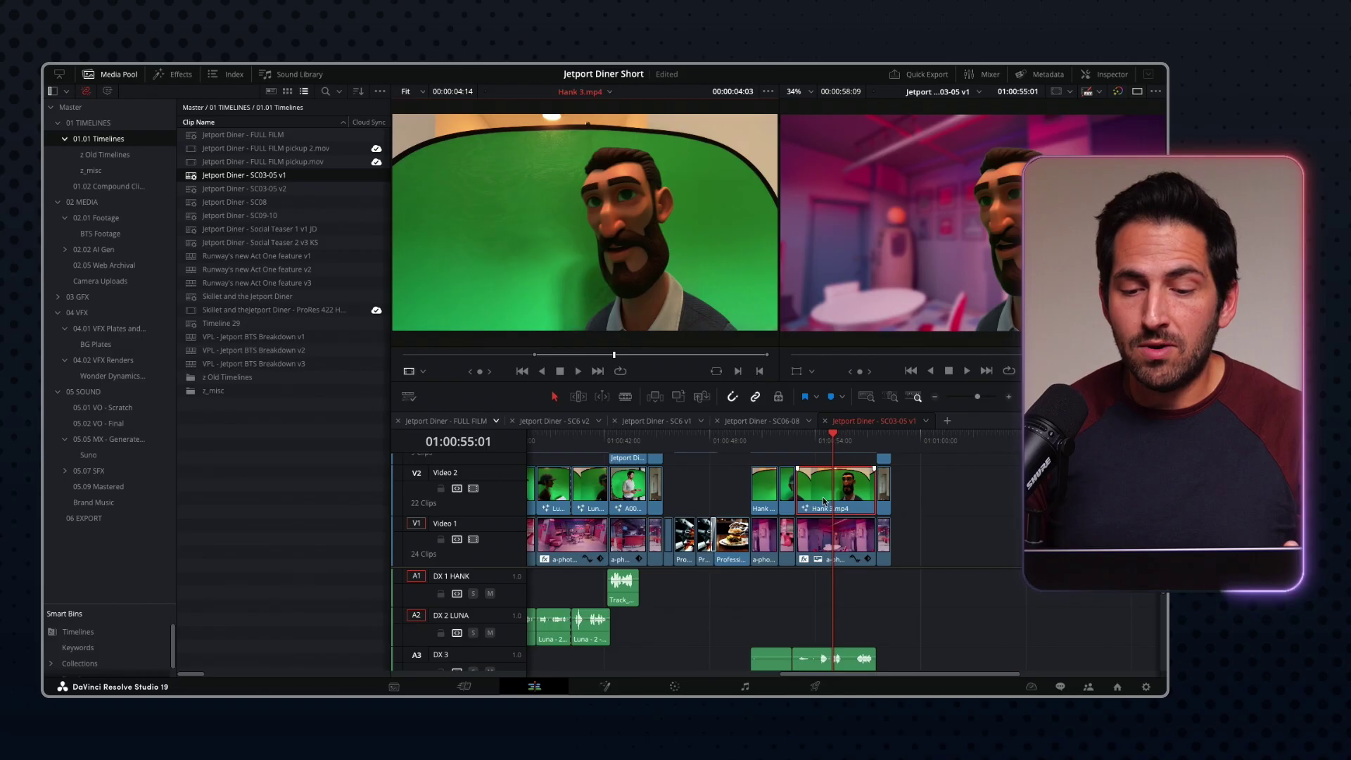
pyautogui.click(607, 686)
# - Draw a MagicMask1 stroke over Hank and track it bidirectionally across frames 62–171
pyautogui.moveTo(180, 576); pyautogui.dragTo(278, 560)
pyautogui.press('1')
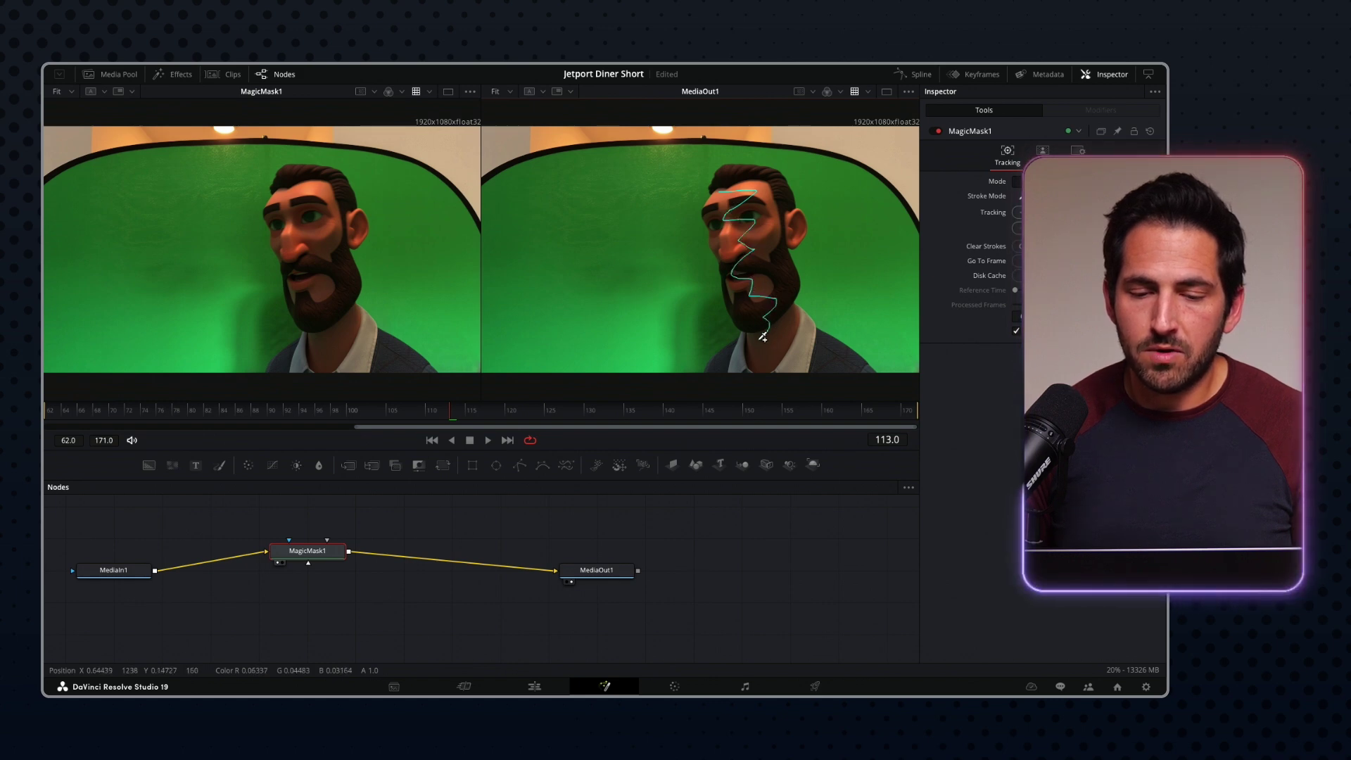
pyautogui.moveTo(819, 350); pyautogui.dragTo(830, 352)
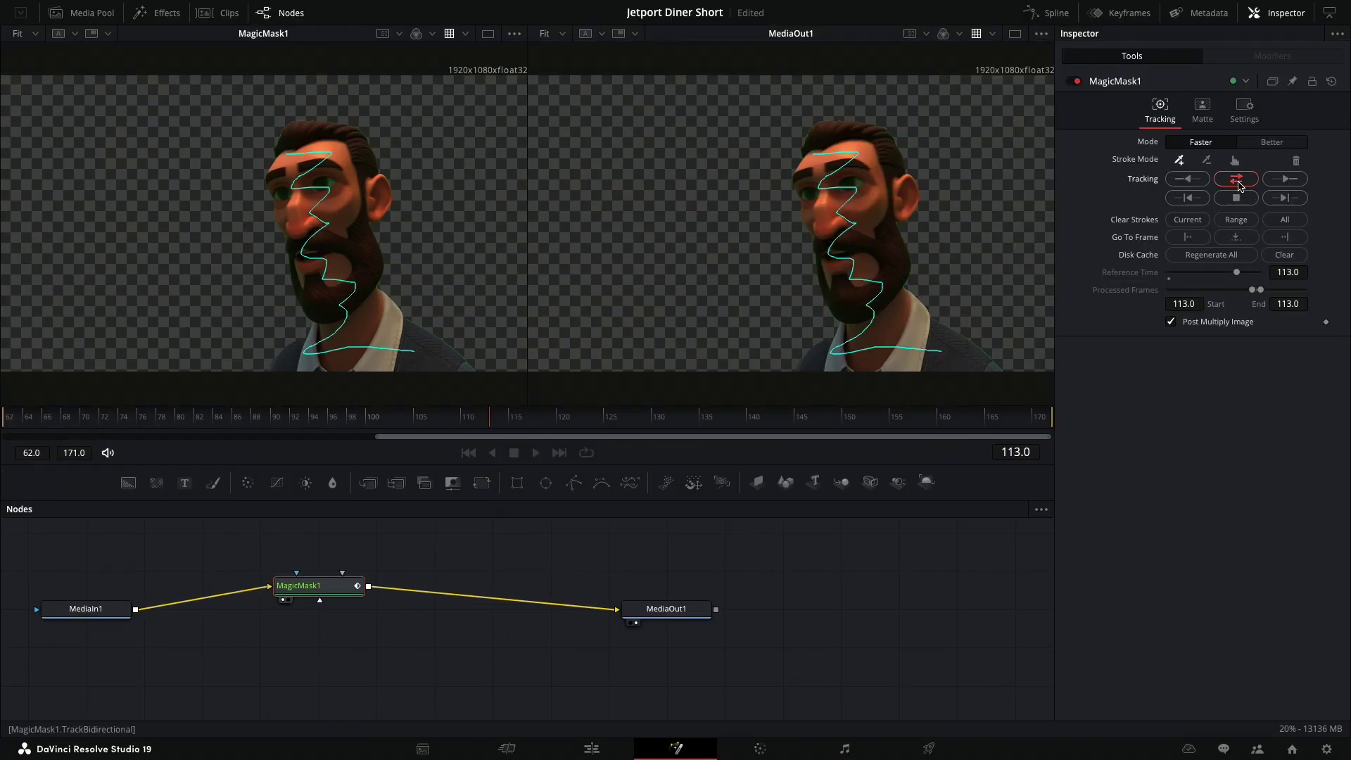
pyautogui.click(1238, 181)
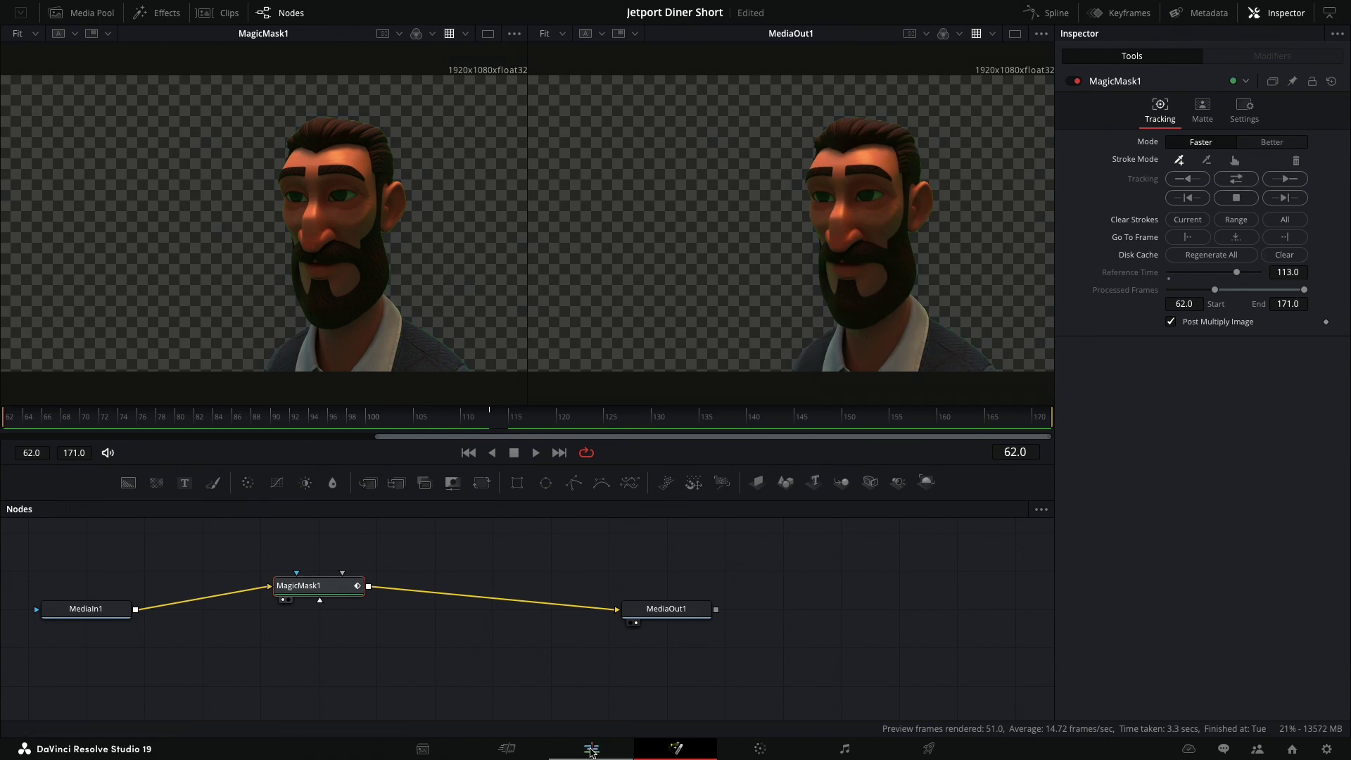
# - Return to the Edit page and play the composited Hank shot from 01:00:55:00
pyautogui.hotkey('shift', '4')
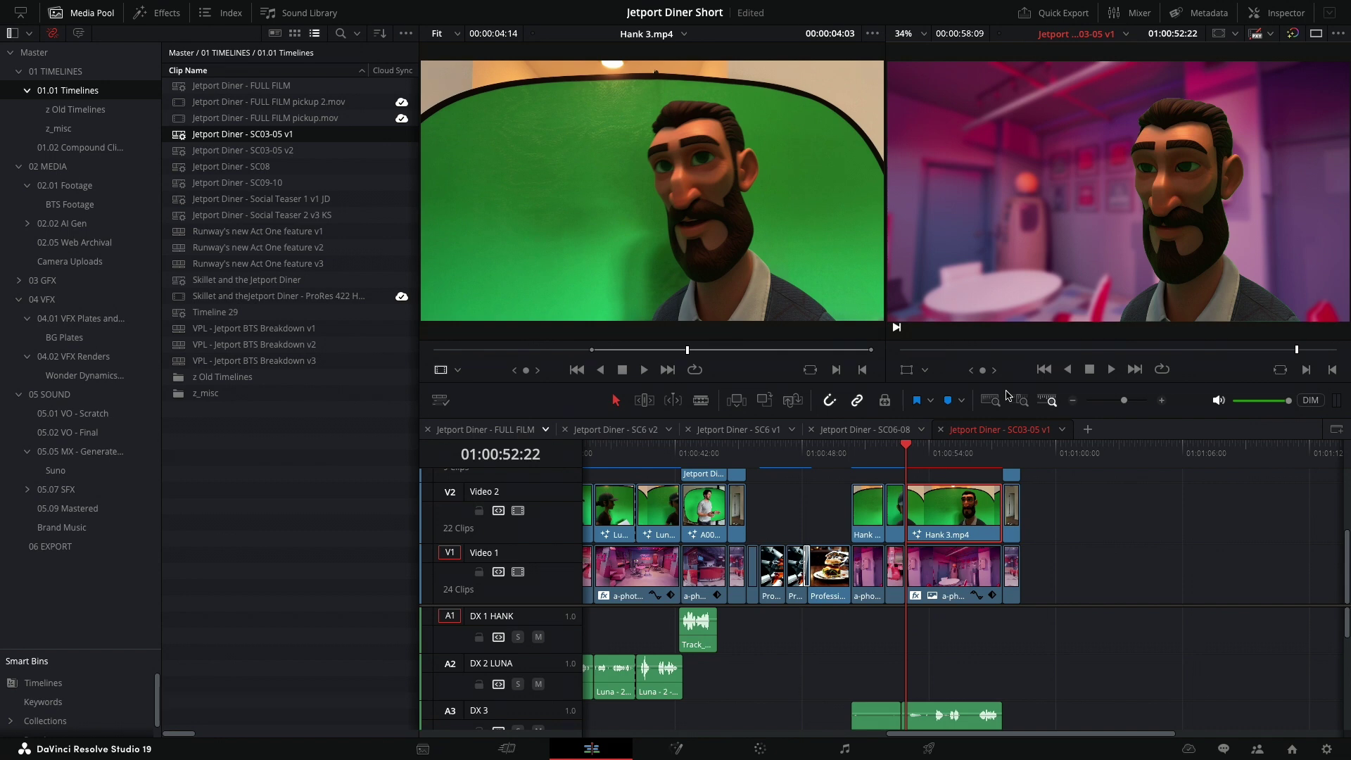
pyautogui.click(950, 447)
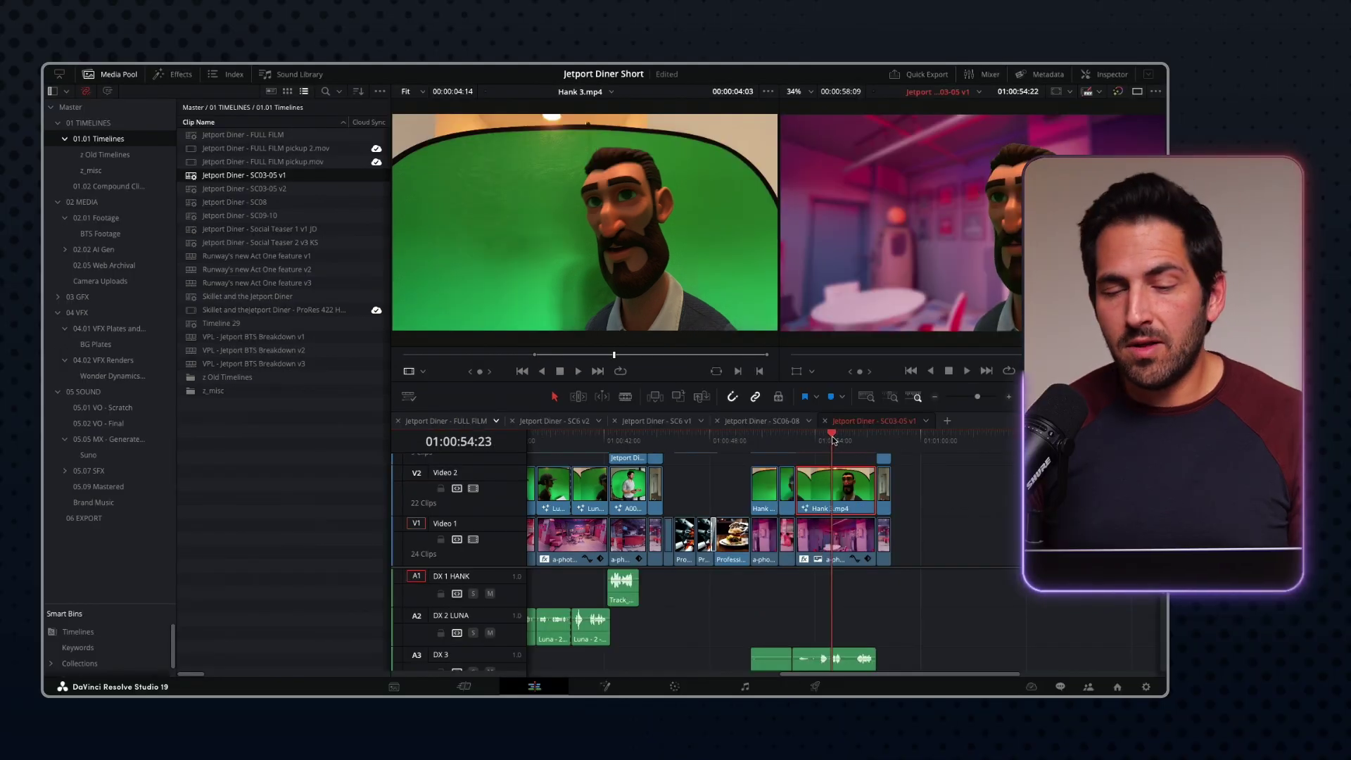
pyautogui.press('Right')
pyautogui.press('Right')
pyautogui.press('Right')
pyautogui.press('Right')
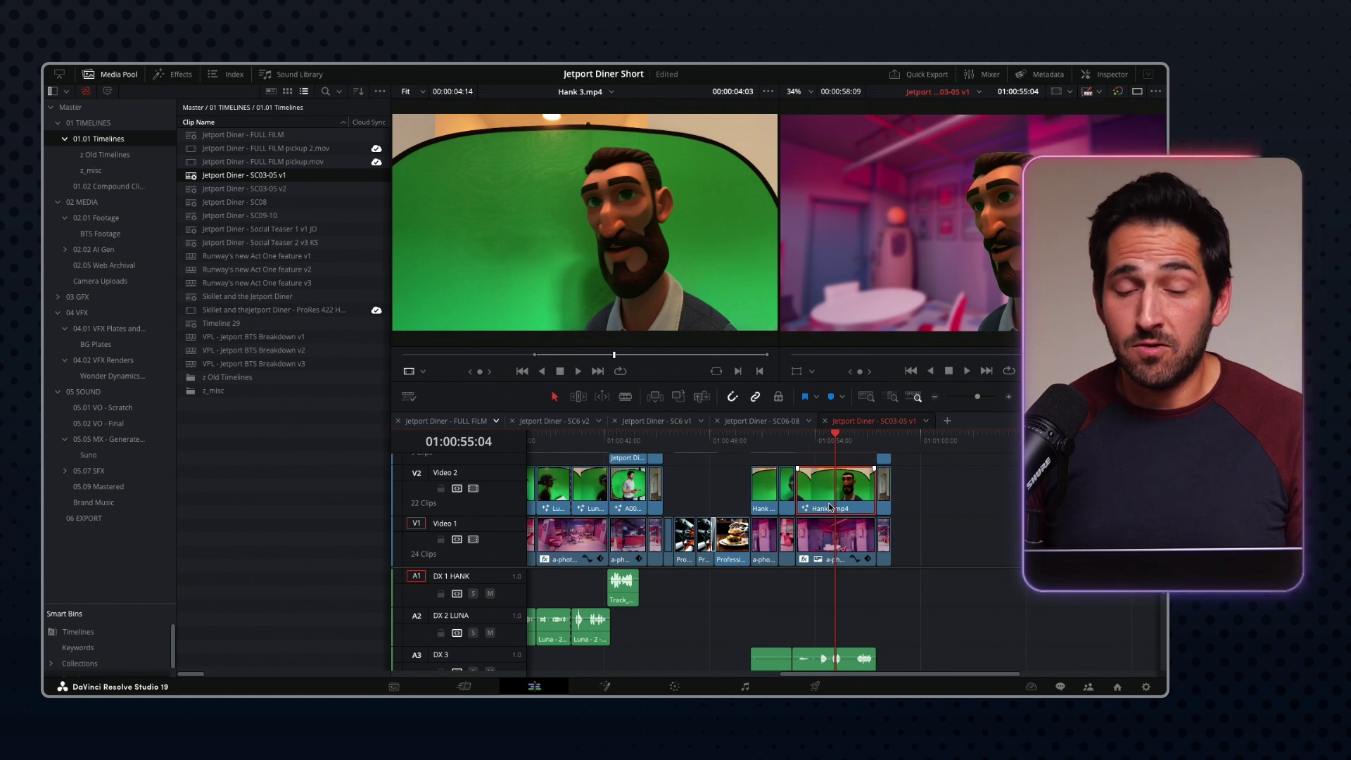
pyautogui.scroll(1, 830, 506)
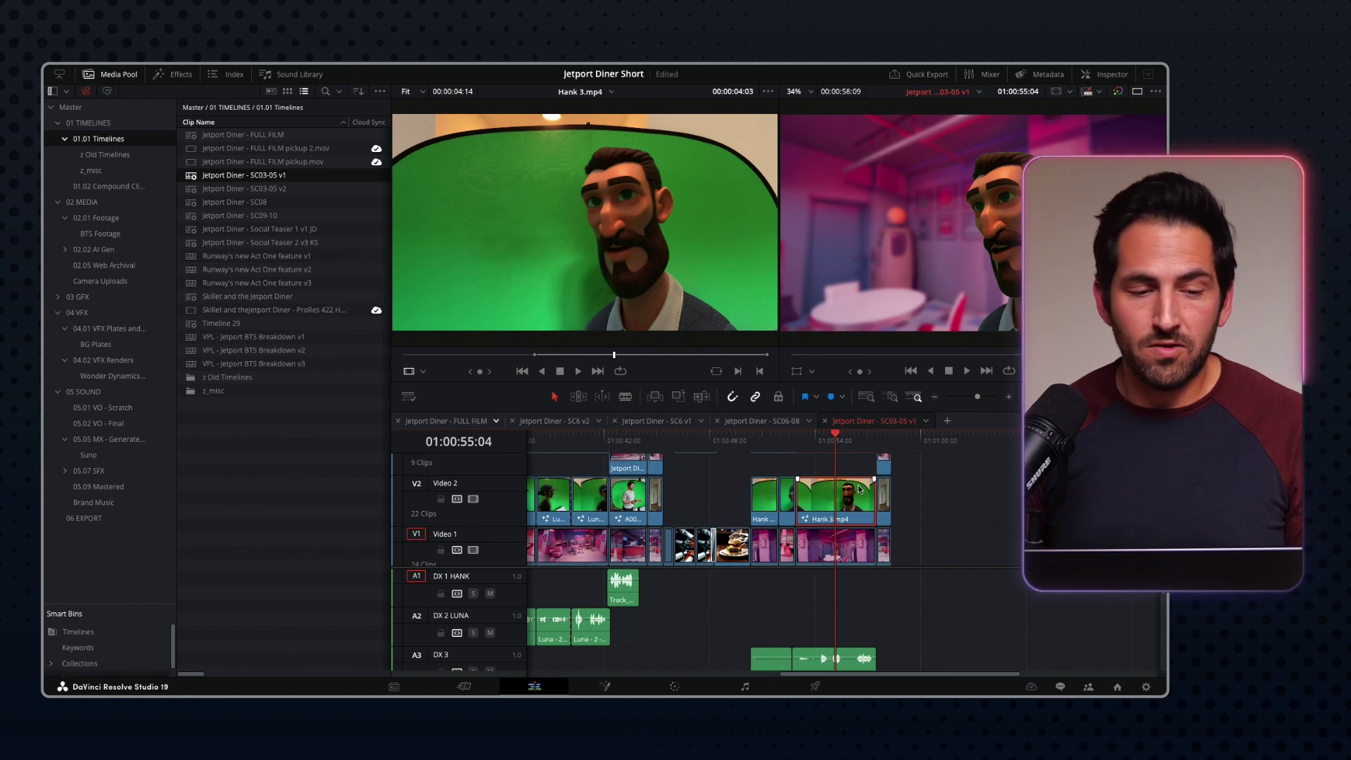
# - Load A001_10021504_C151.mov as source and inspect Hank's face at 01:00:54:02, zoomed to 57%
pyautogui.click(585, 91)
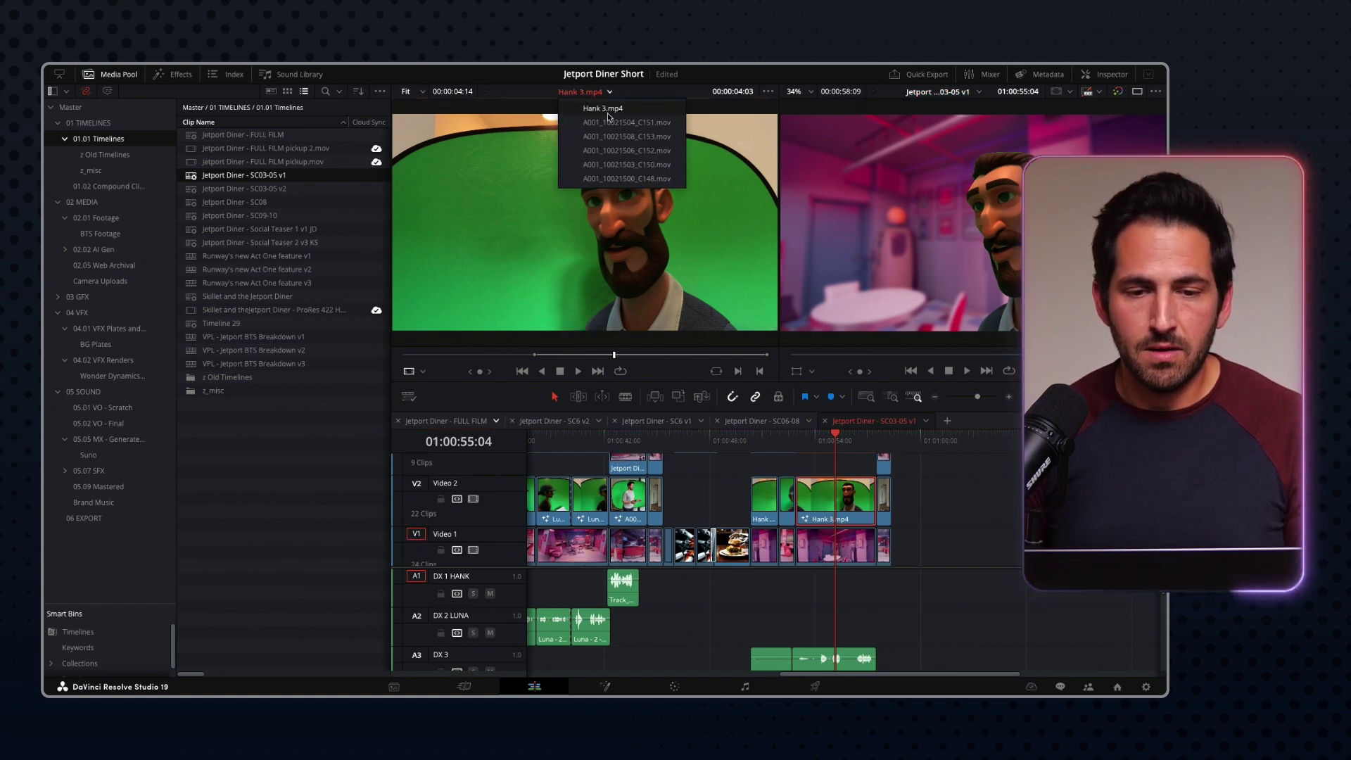
pyautogui.click(605, 122)
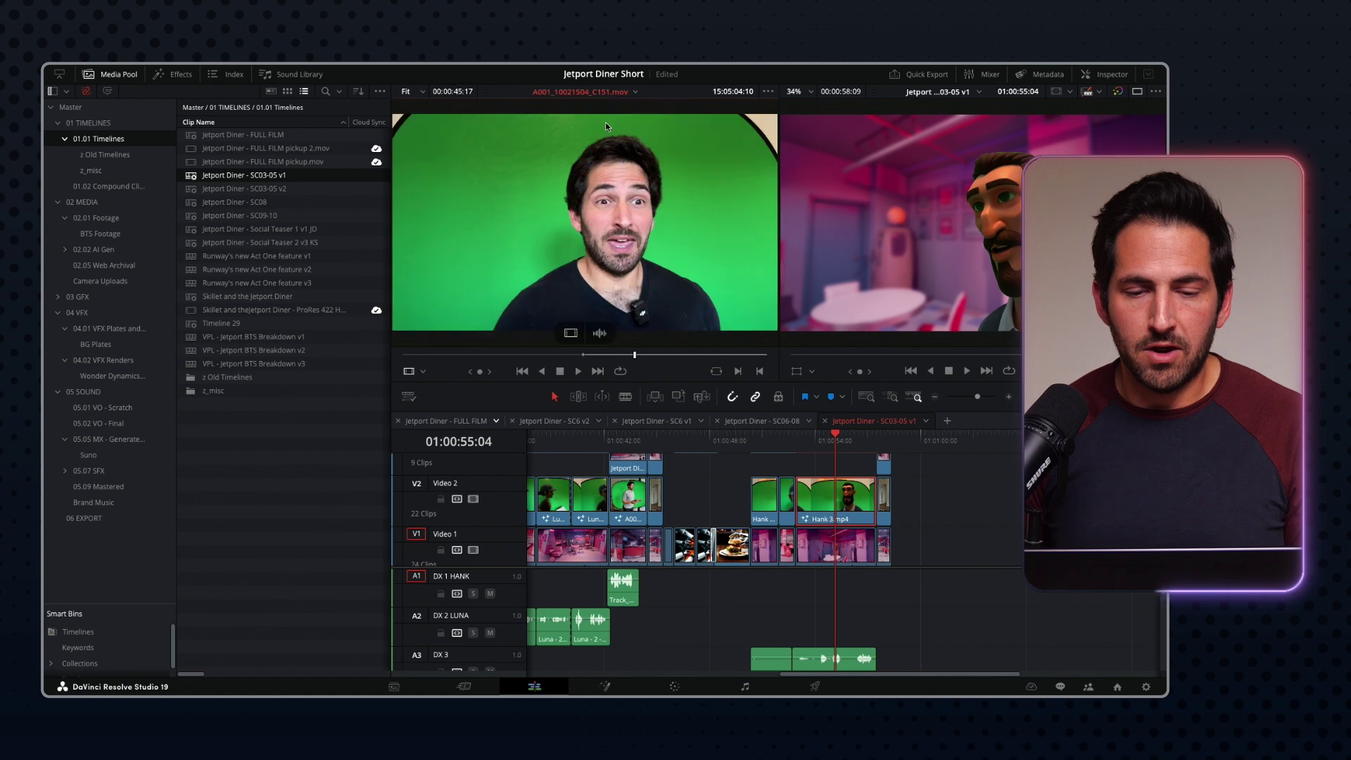
pyautogui.click(830, 440)
pyautogui.scroll(-1, 832, 540)
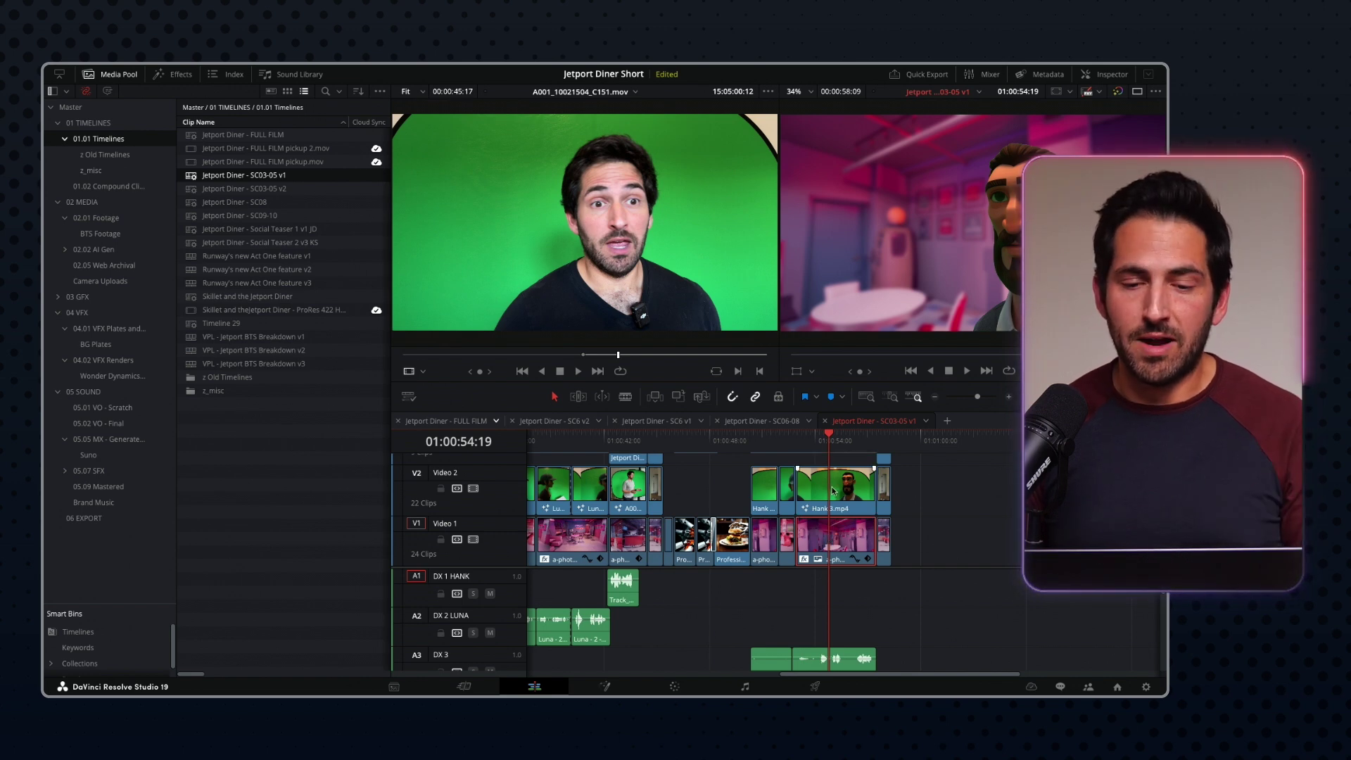
pyautogui.click(617, 250)
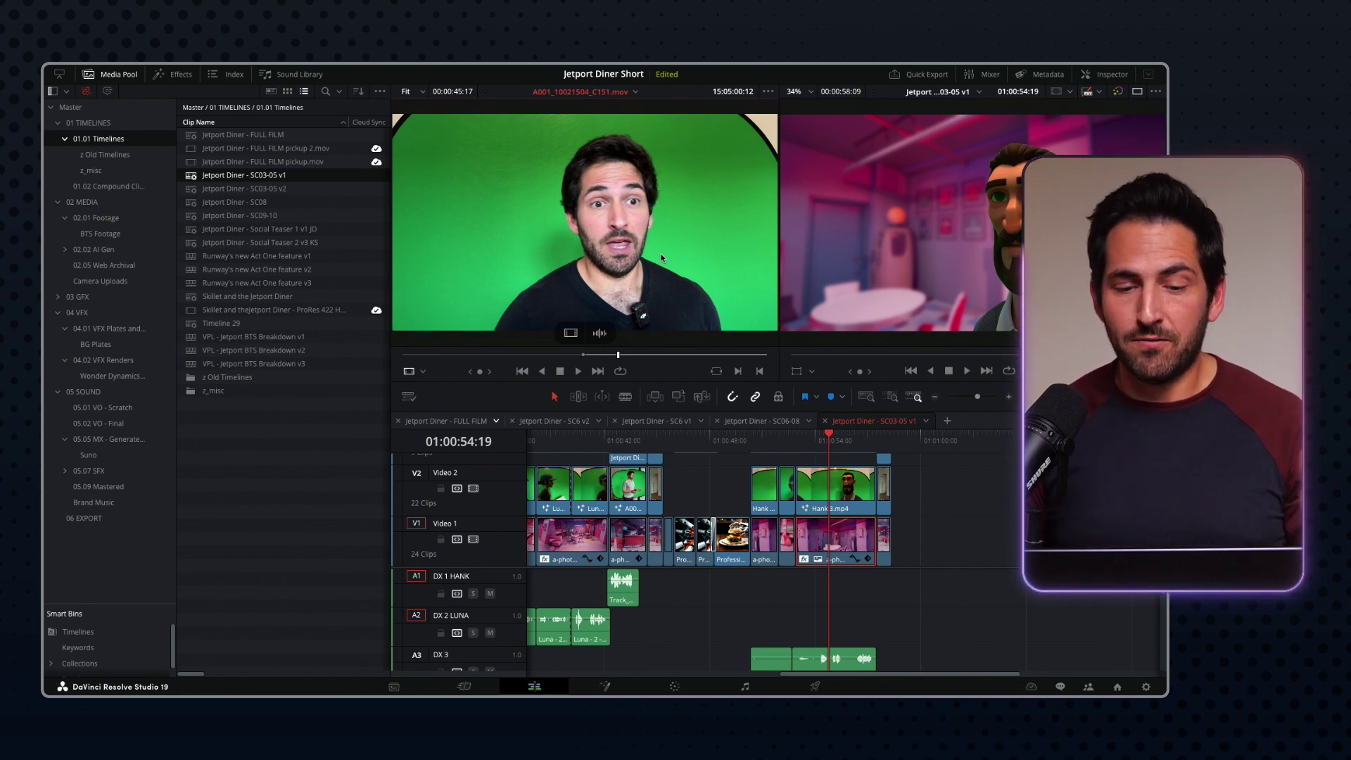
pyautogui.moveTo(819, 442); pyautogui.dragTo(817, 442)
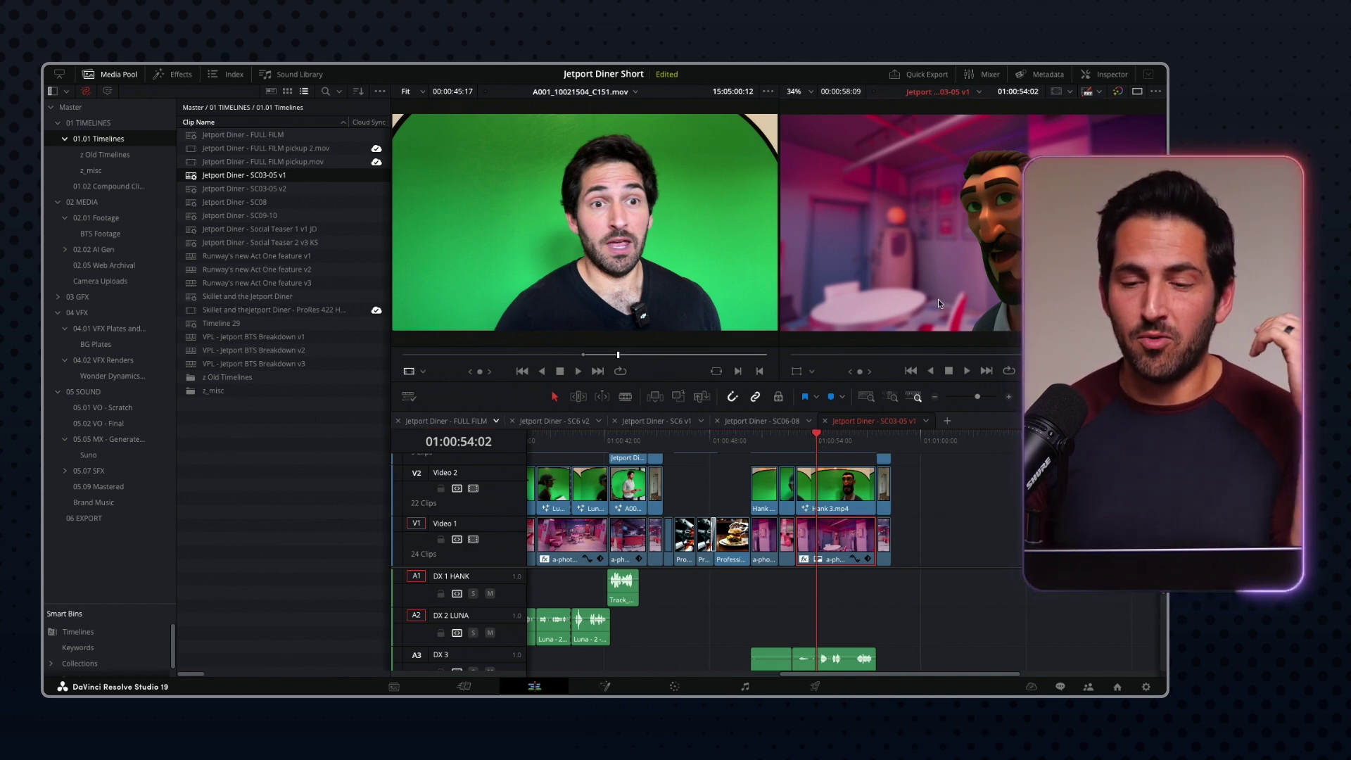
pyautogui.scroll(3, 977, 224)
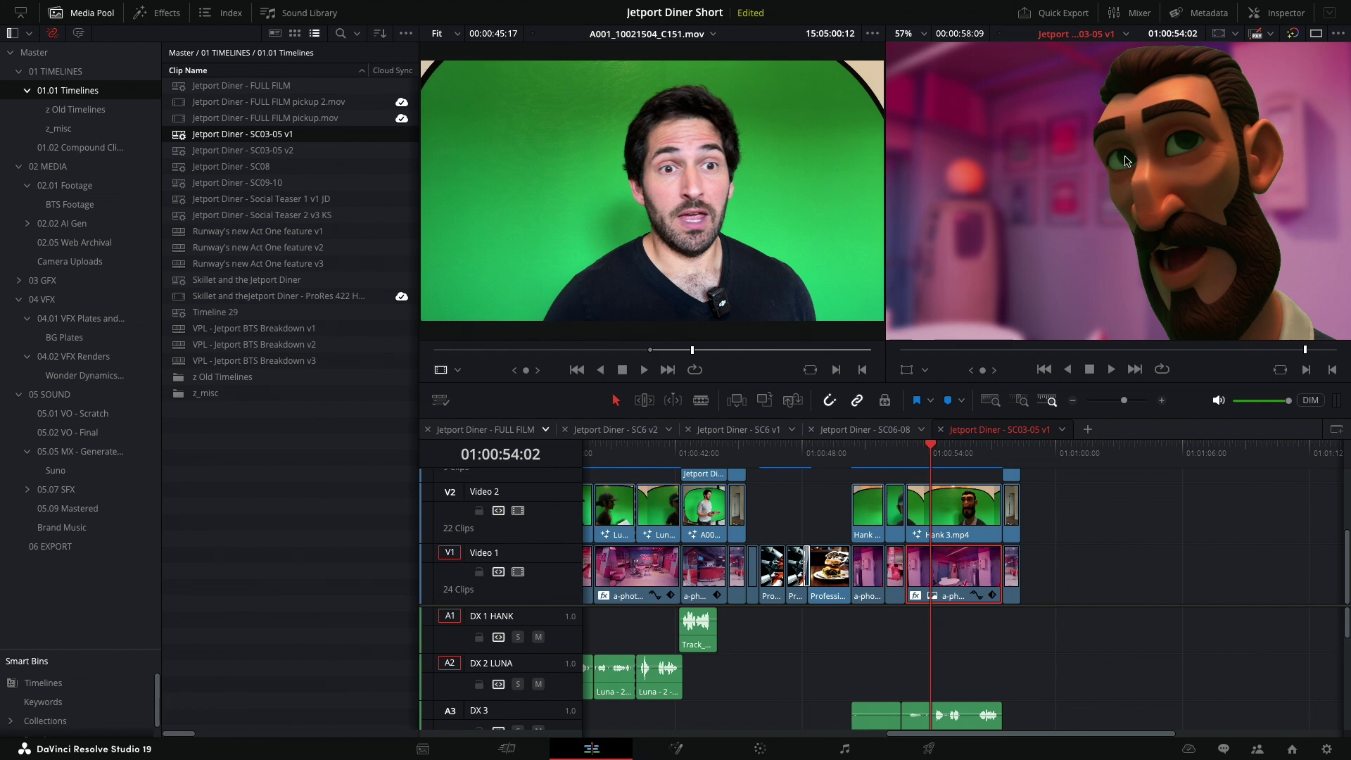
# - Jump to the robot shot at 01:00:43:02 on the timeline
pyautogui.scroll(3, 693, 461)
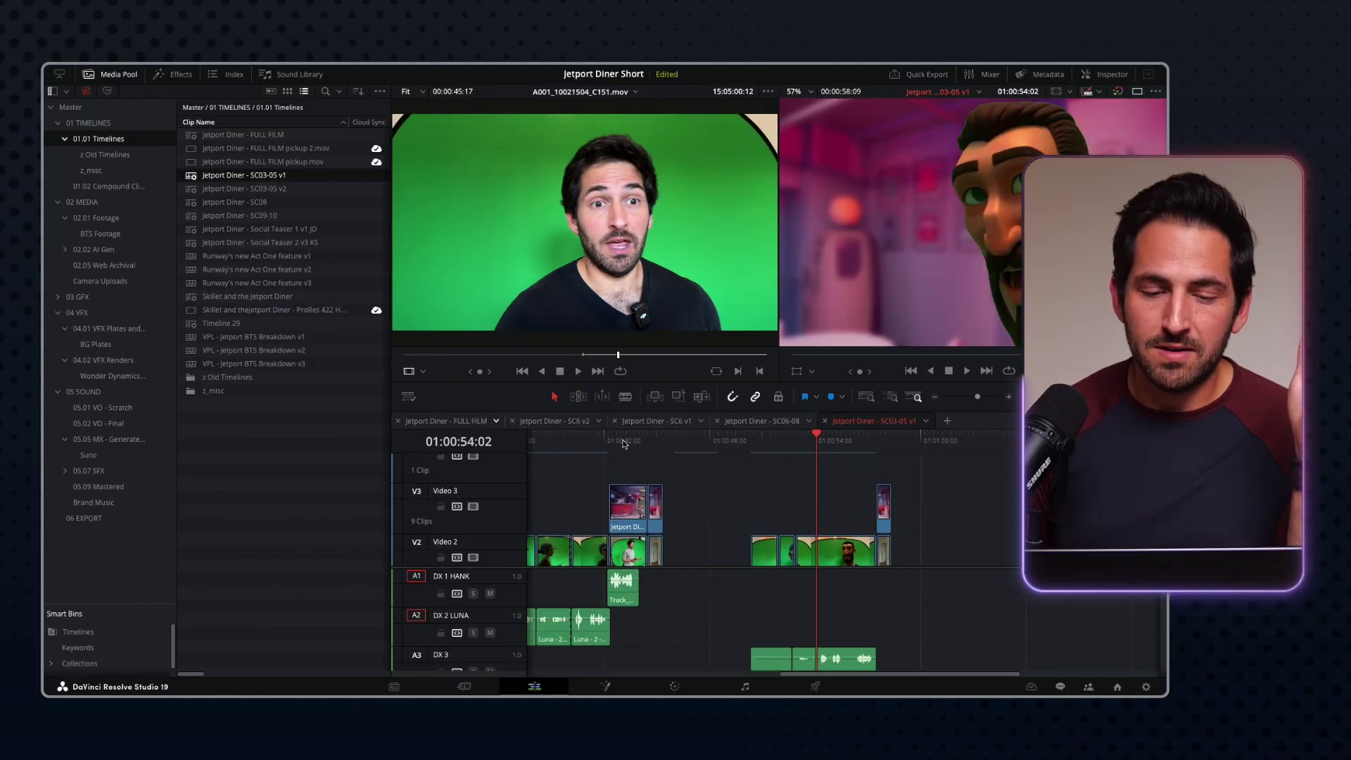
pyautogui.click(623, 443)
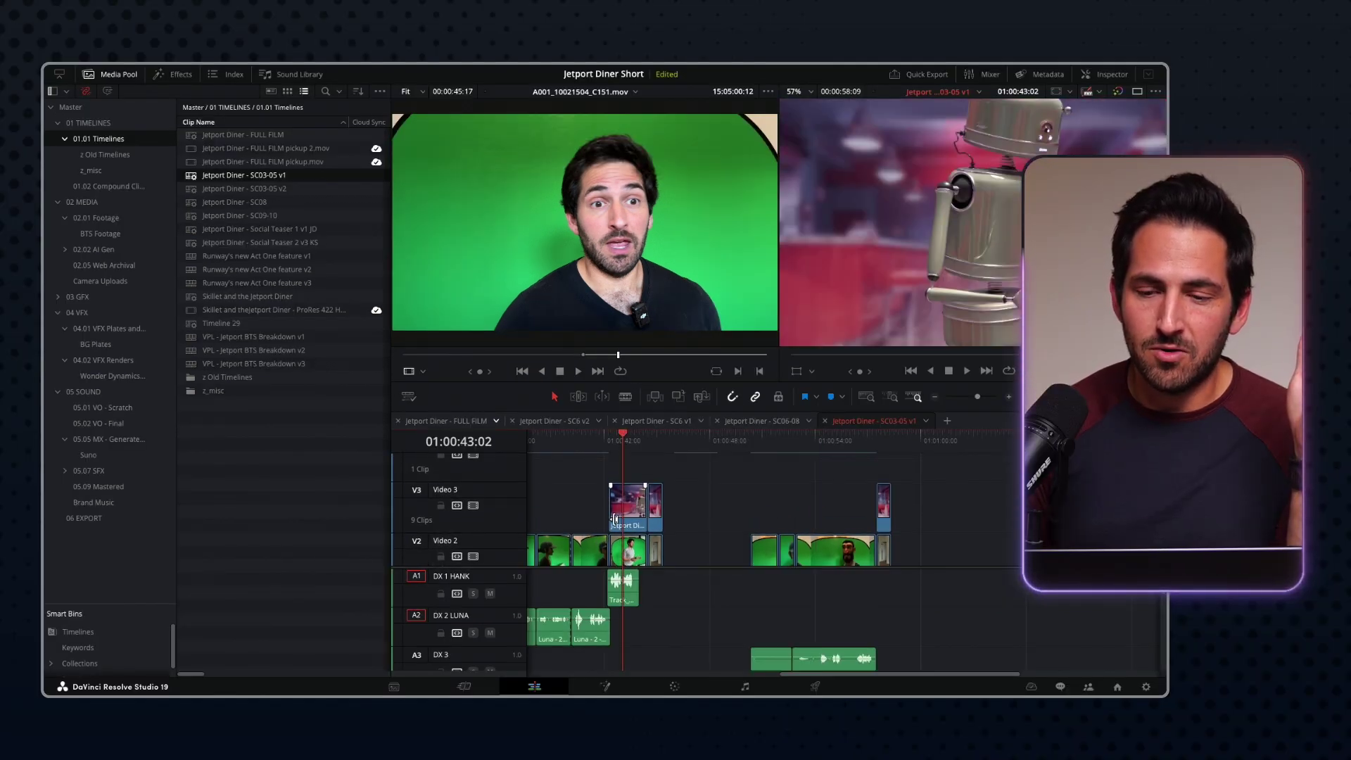
pyautogui.scroll(-3, 615, 517)
pyautogui.scroll(3, 616, 519)
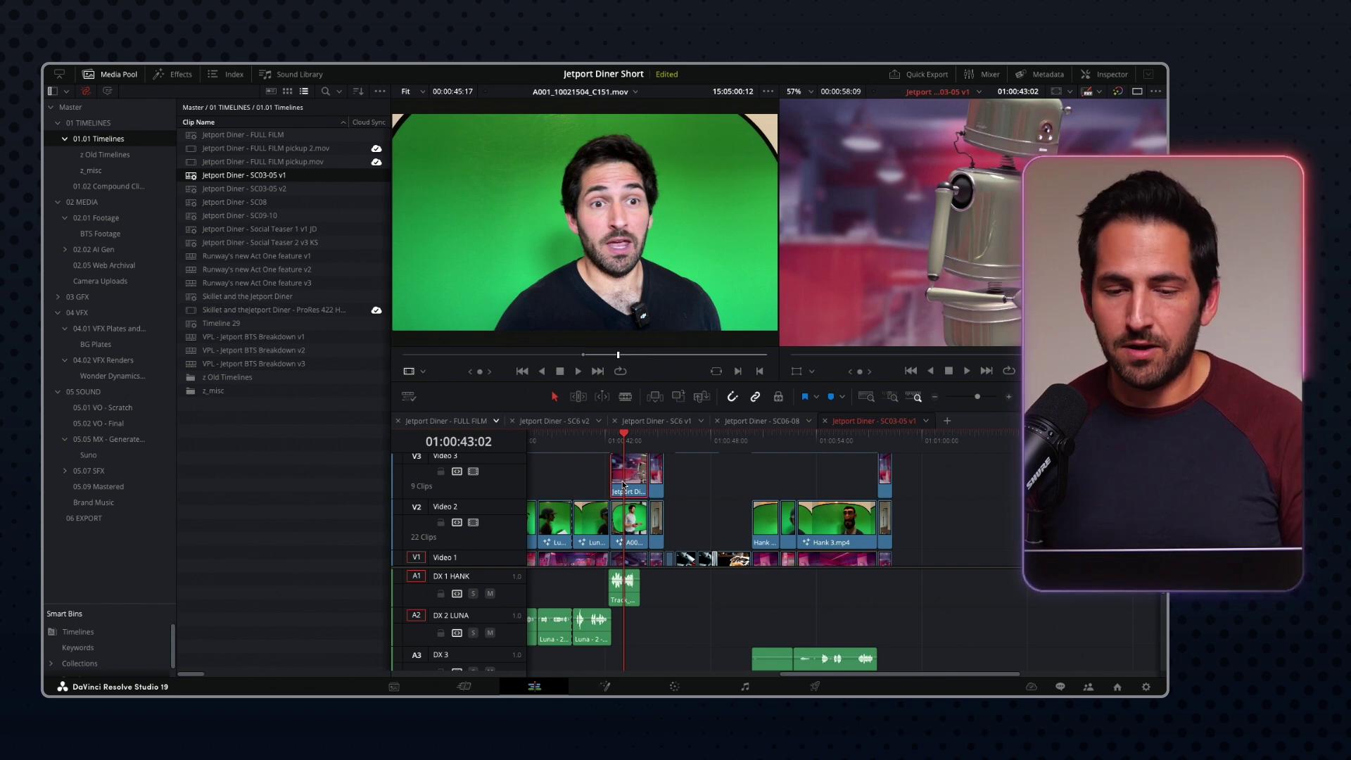
pyautogui.scroll(-3, 907, 273)
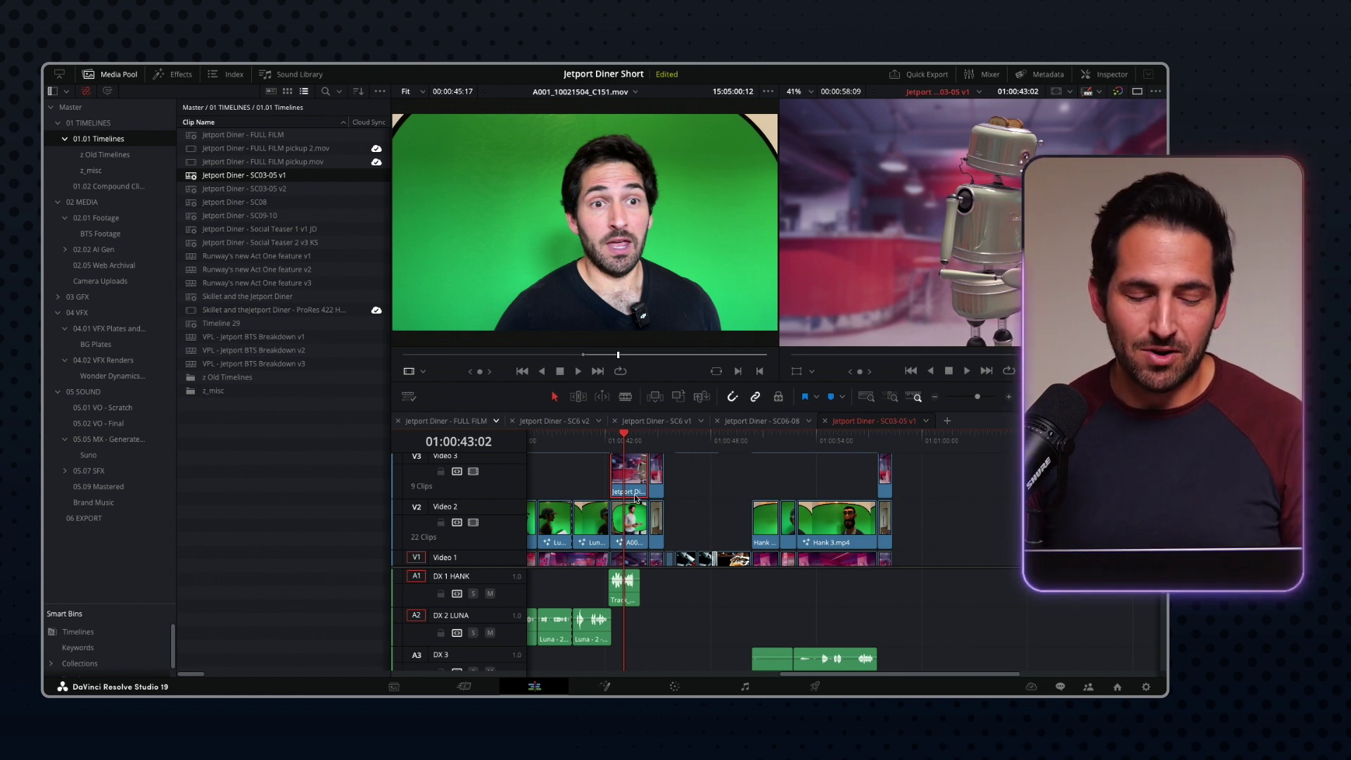
pyautogui.scroll(2, 636, 482)
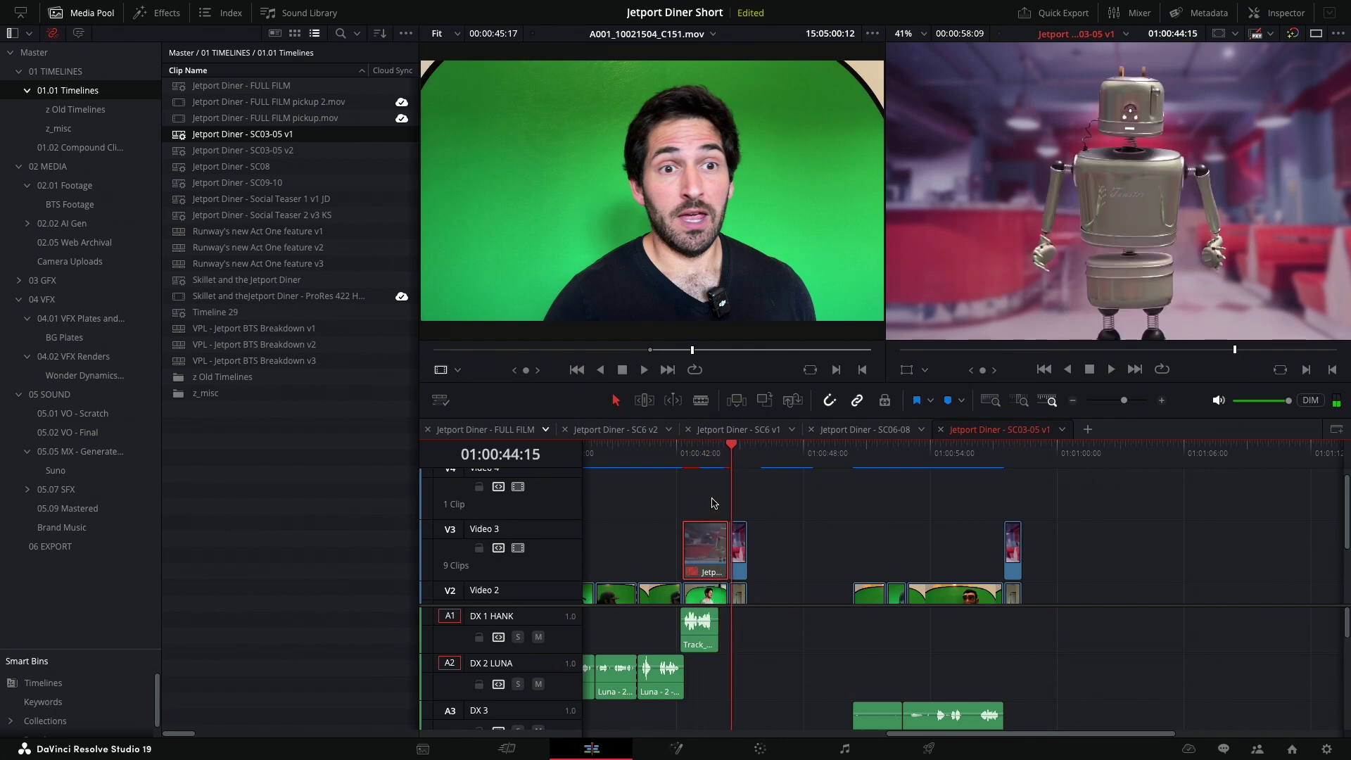
# - Toggle the V3 robot clip off and on over the actor plate, then return to 01:00:42:23
pyautogui.press('j')
pyautogui.press('j')
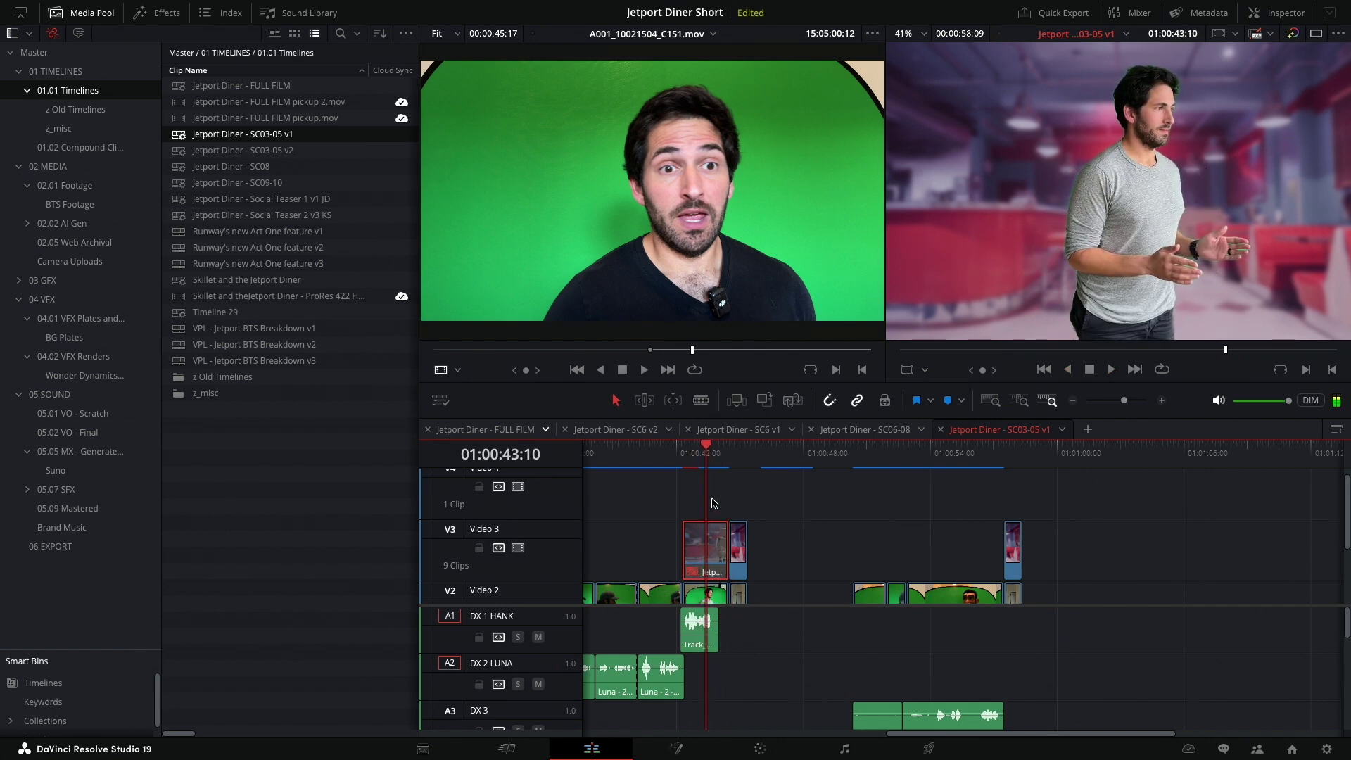
pyautogui.press('d')
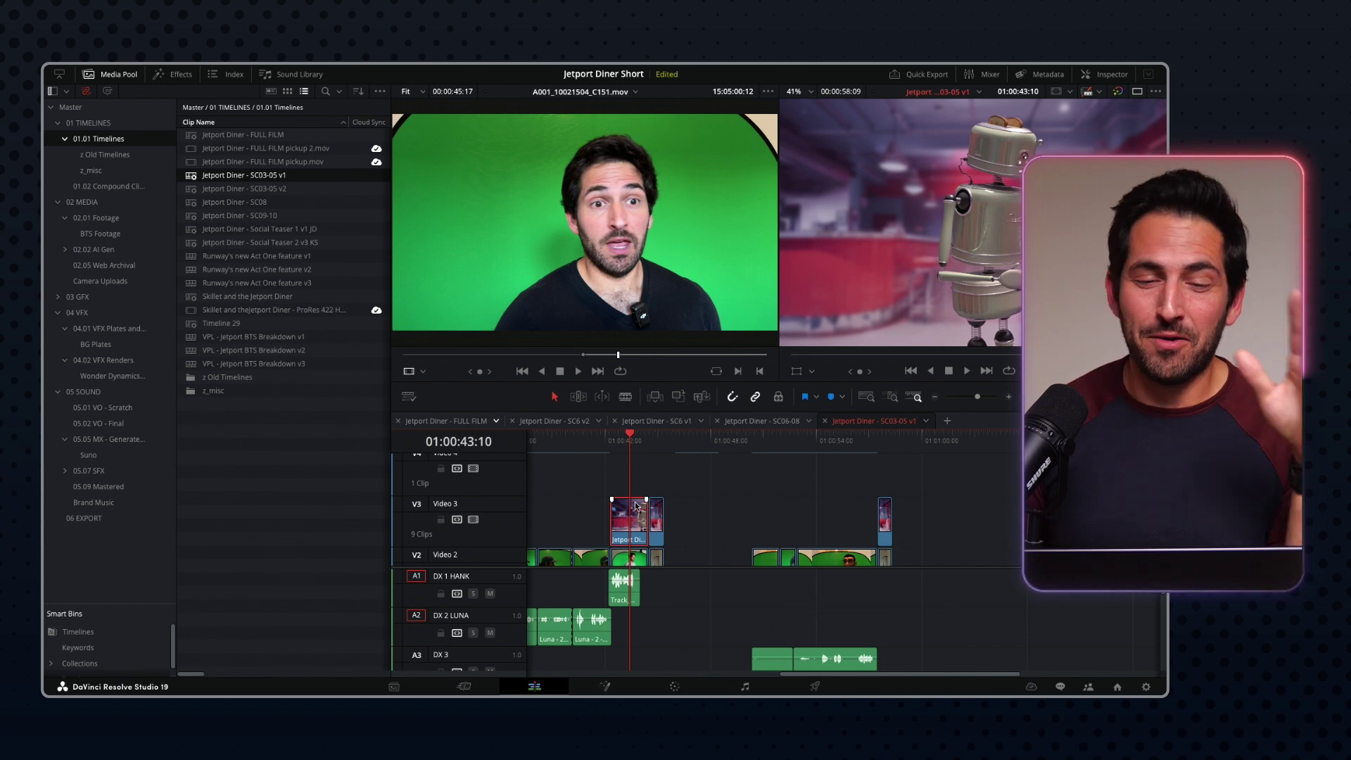
pyautogui.click(622, 439)
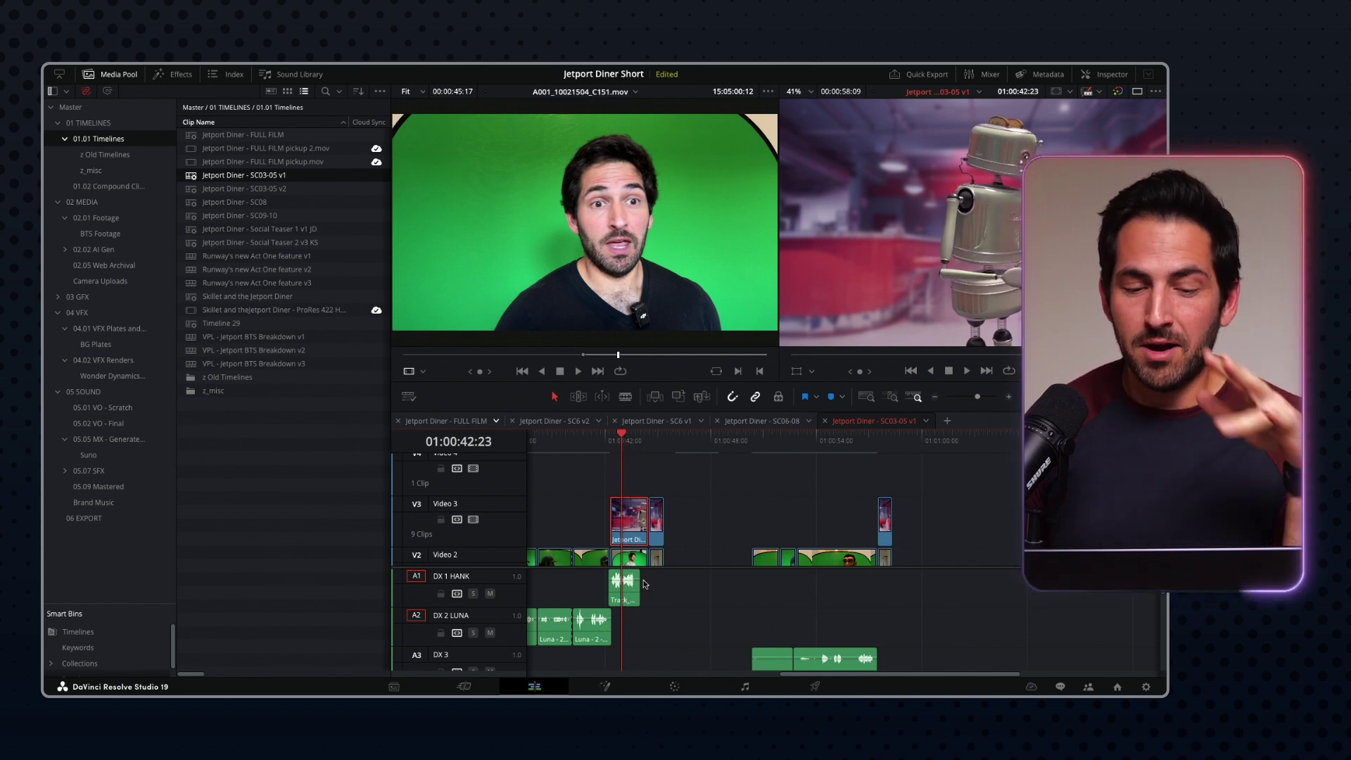
pyautogui.scroll(-3, 638, 532)
pyautogui.scroll(-2, 638, 533)
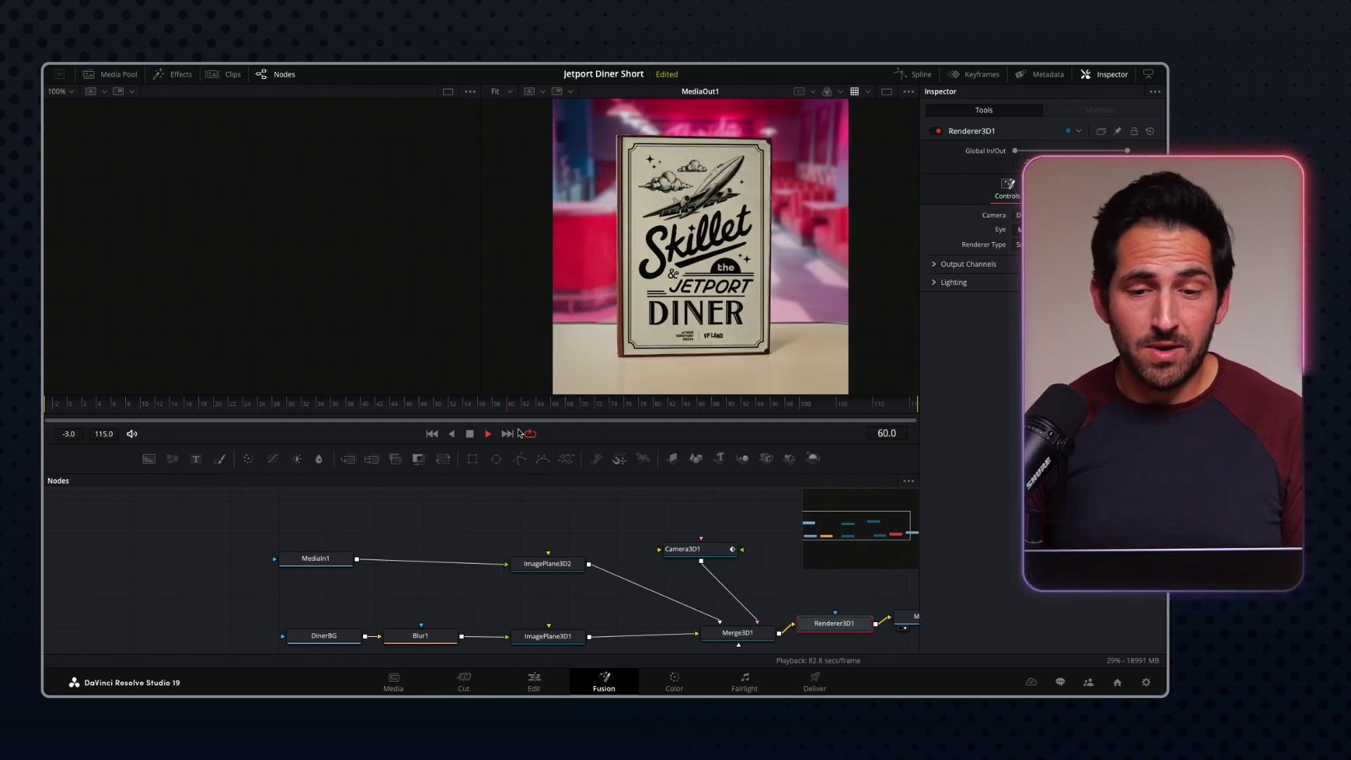
# - Scrub the diner sign animation from frame 37 and pan the node graph to show MediaOut1
pyautogui.click(351, 407)
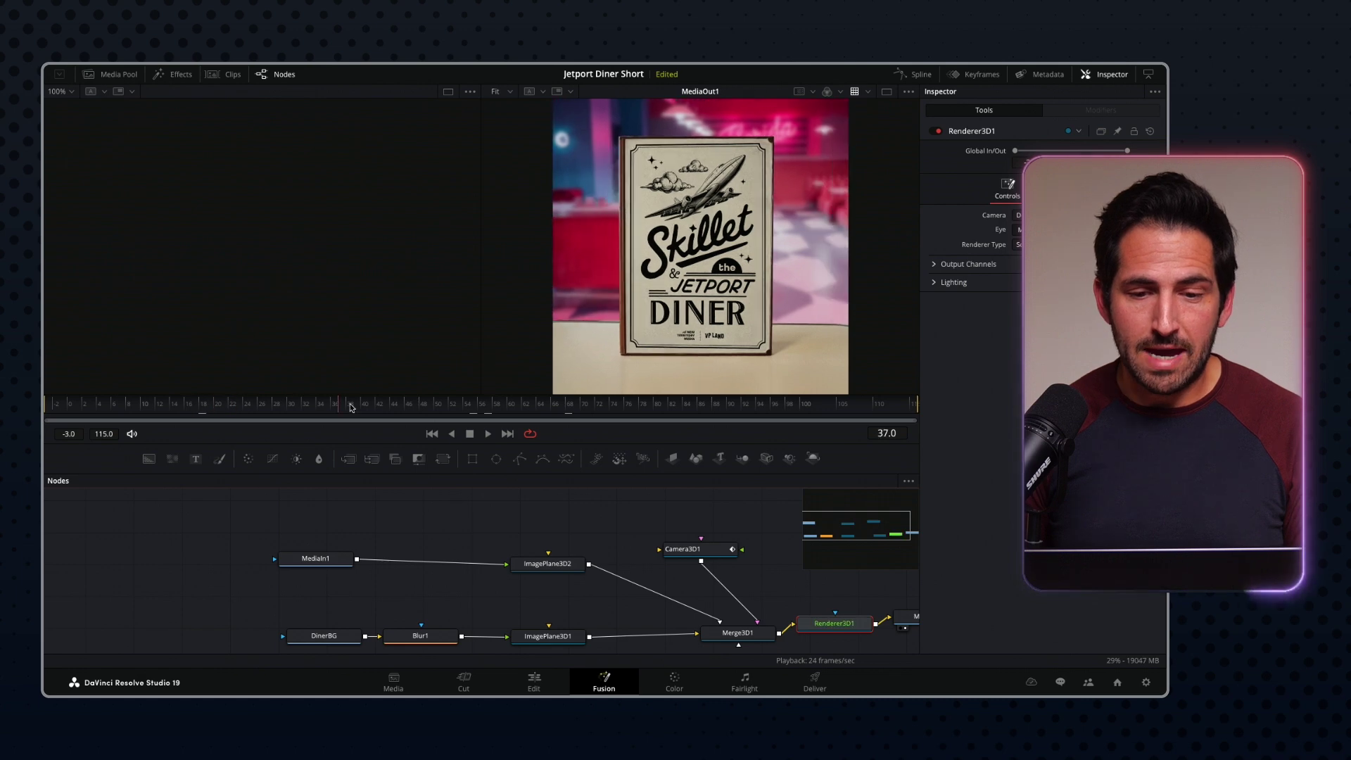
pyautogui.moveTo(351, 407)
pyautogui.mouseDown()
pyautogui.moveTo(408, 420)
pyautogui.moveTo(365, 419)
pyautogui.mouseUp()
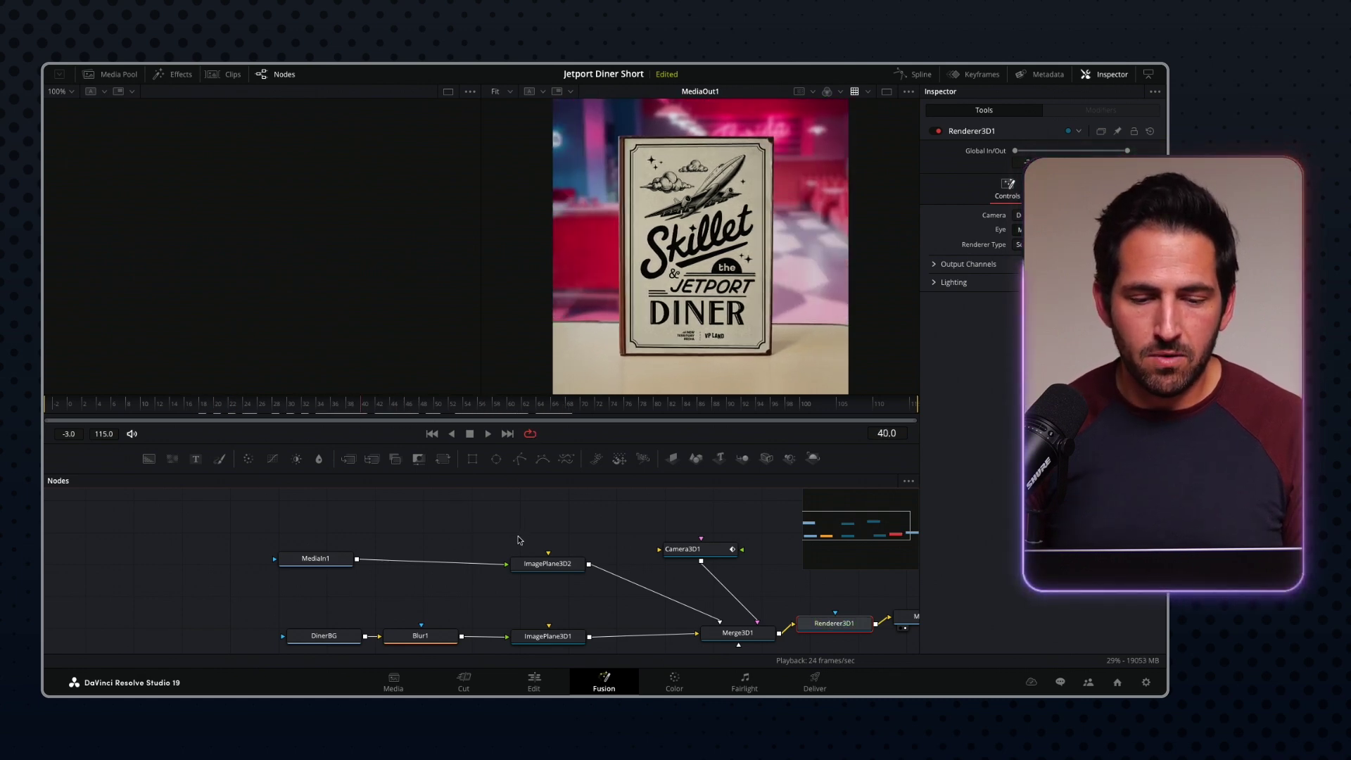
pyautogui.click(480, 531)
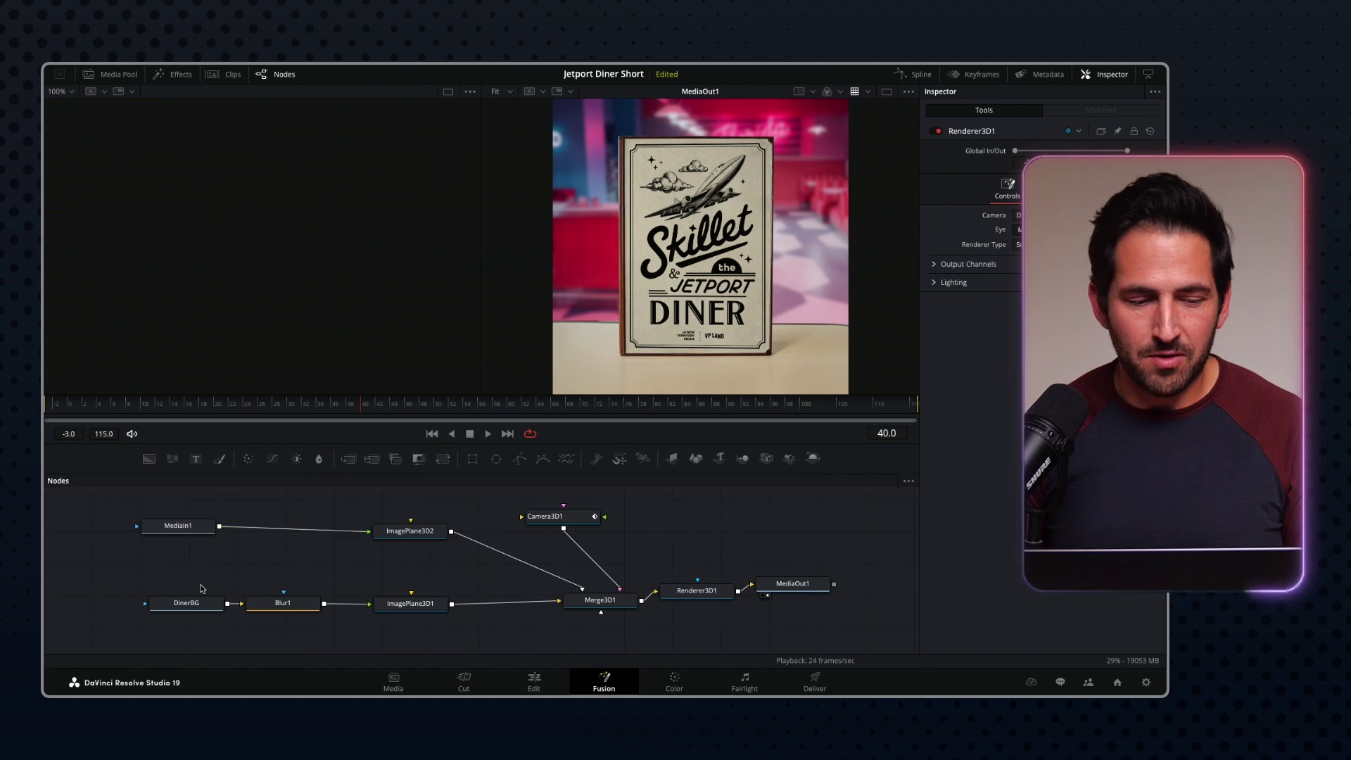
# - Load the Camera3D1 node's 3D scene into the left viewer beside the final output
pyautogui.click(282, 603)
pyautogui.click(598, 598)
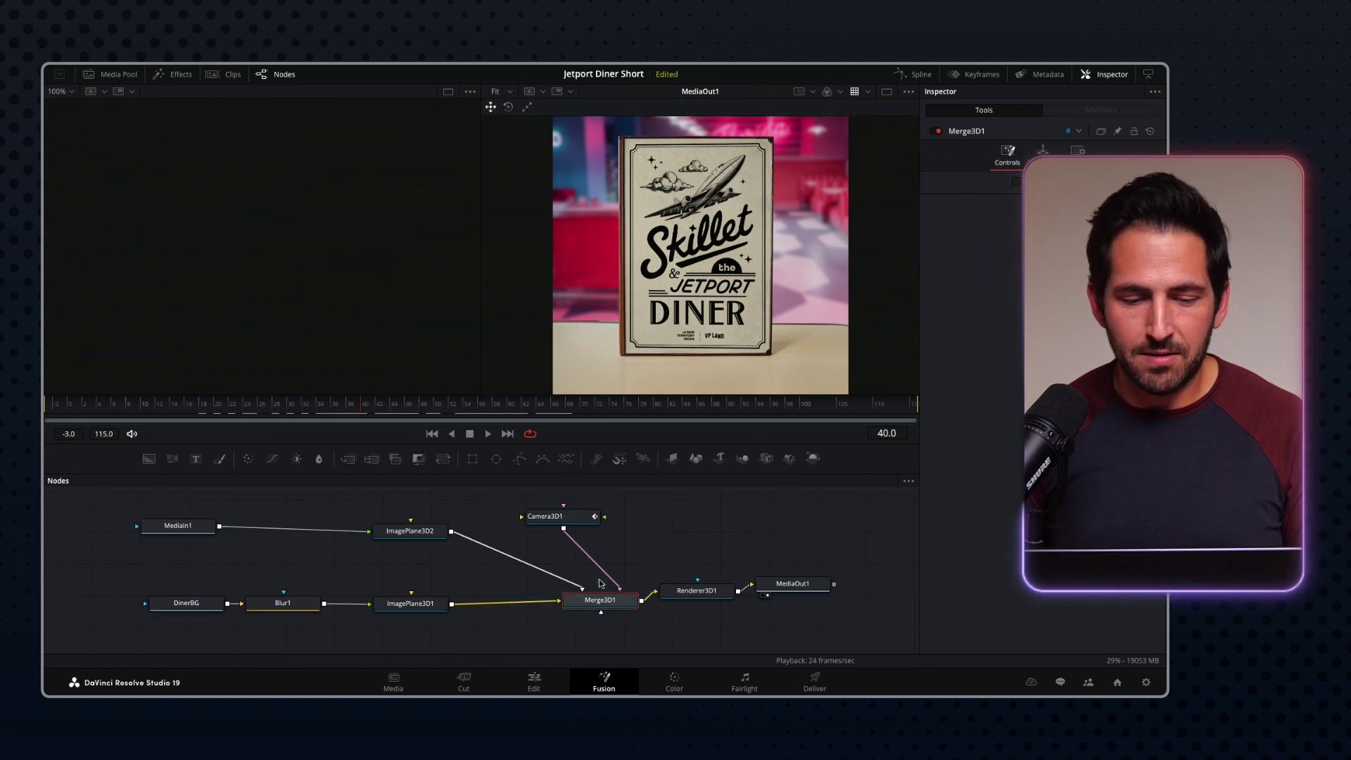
pyautogui.click(569, 518)
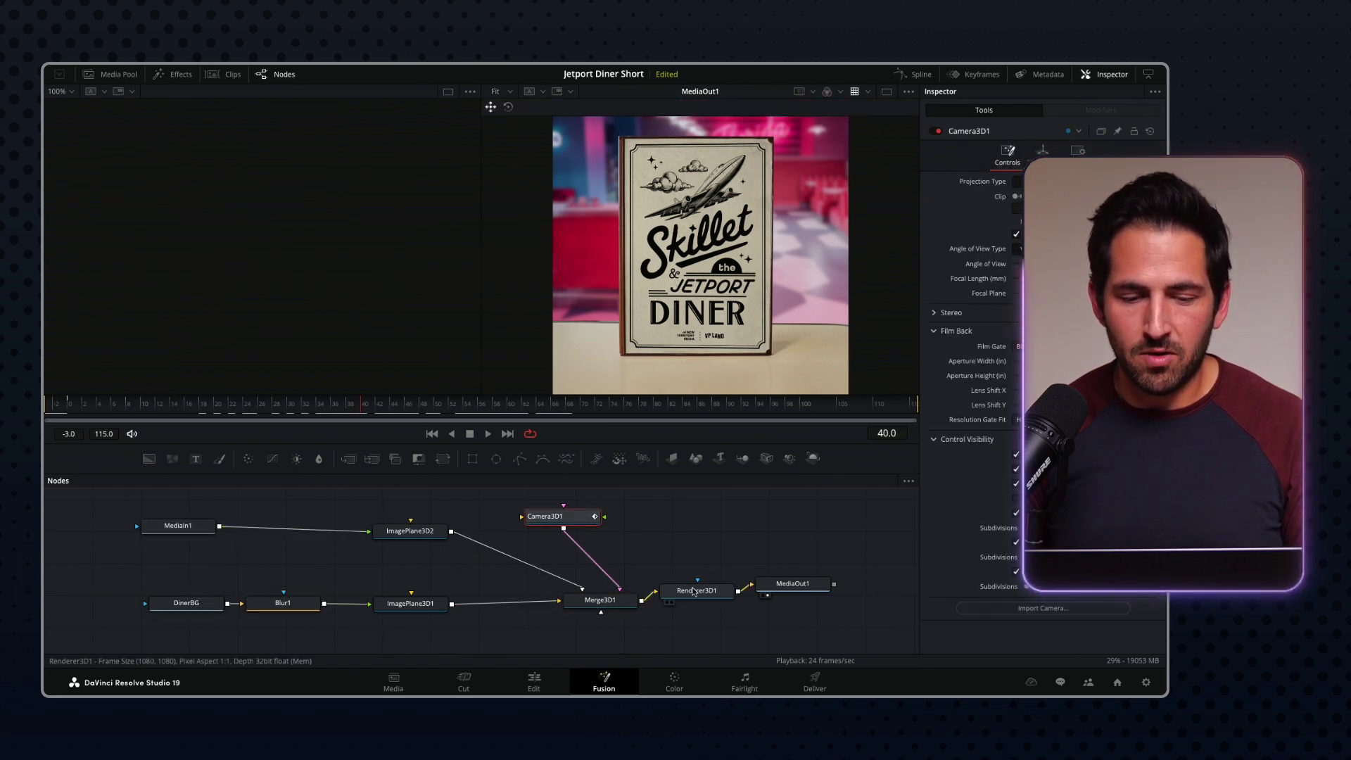
pyautogui.press('1')
# - Play the camera move twice, stopping playback at frame 64
pyautogui.press('space')
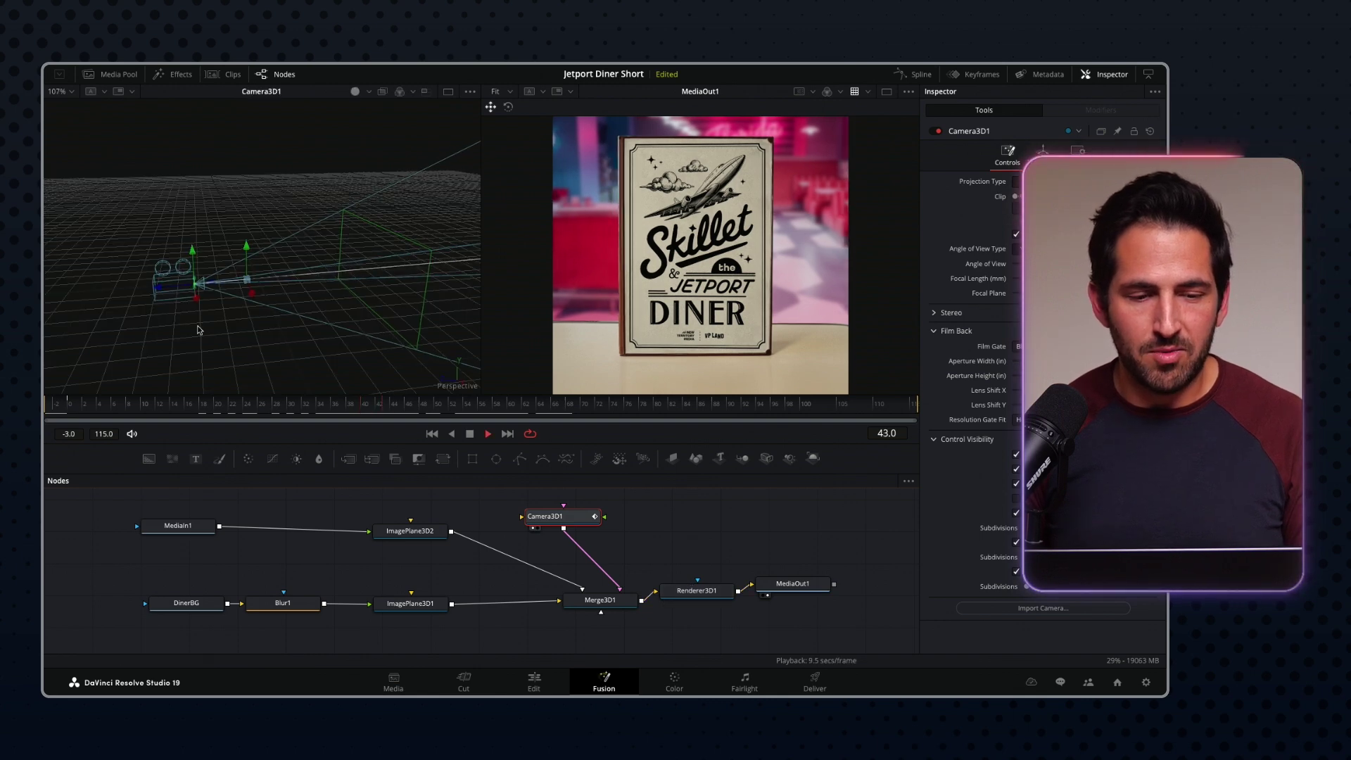
pyautogui.press('space')
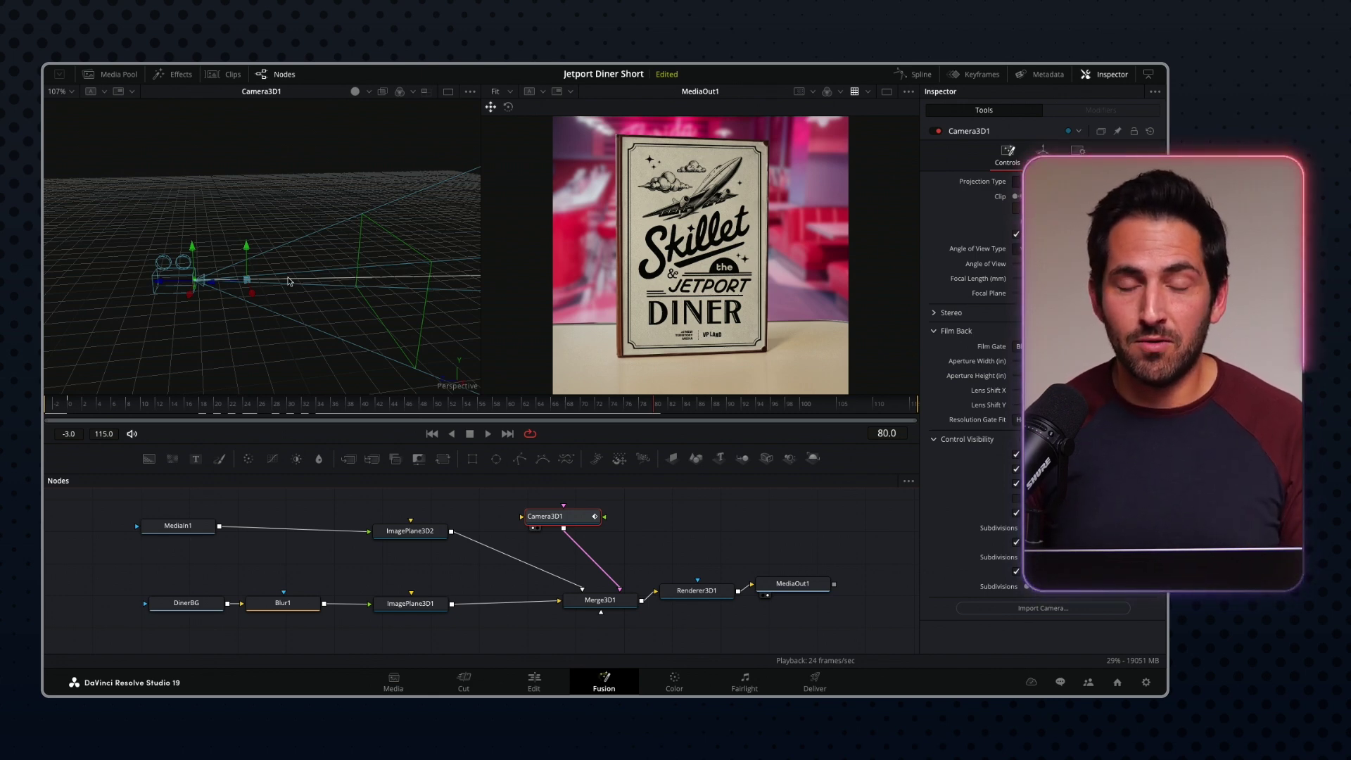
pyautogui.press('space')
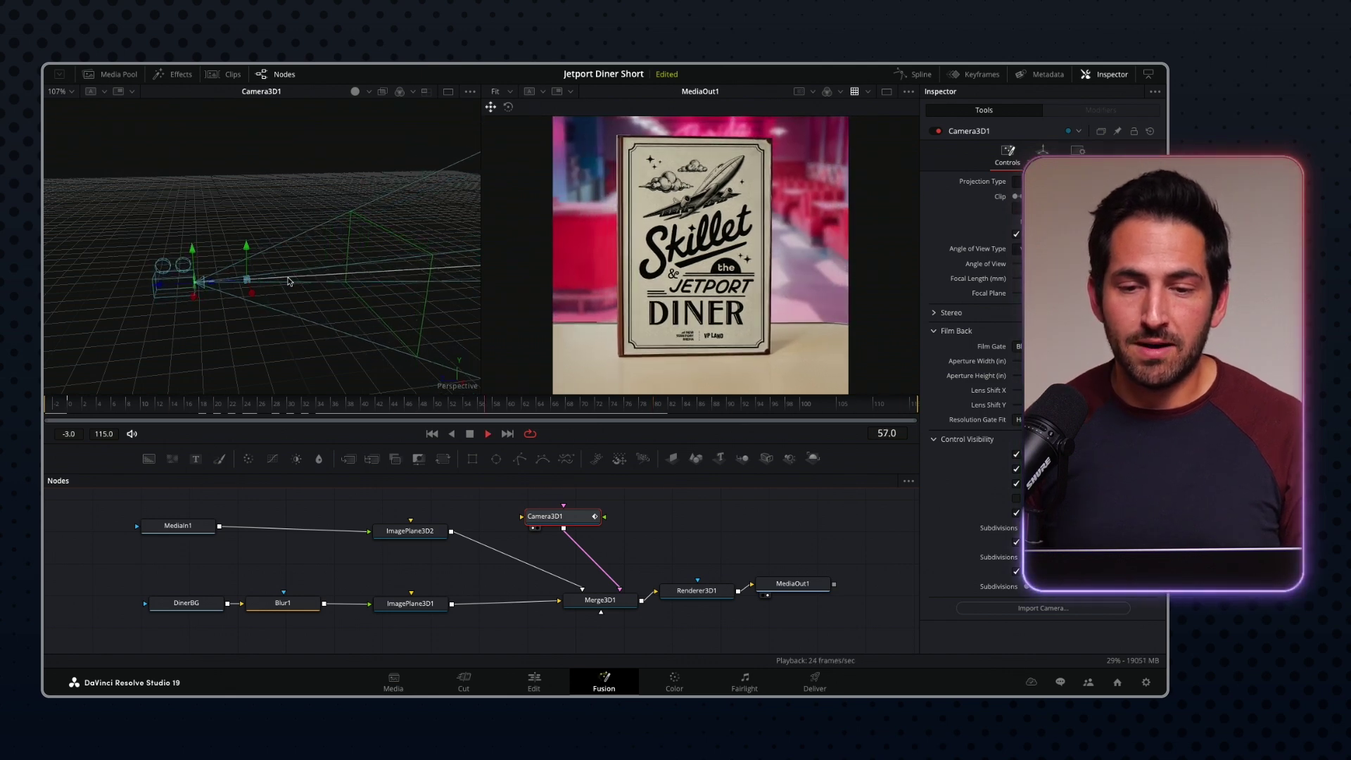
pyautogui.press('space')
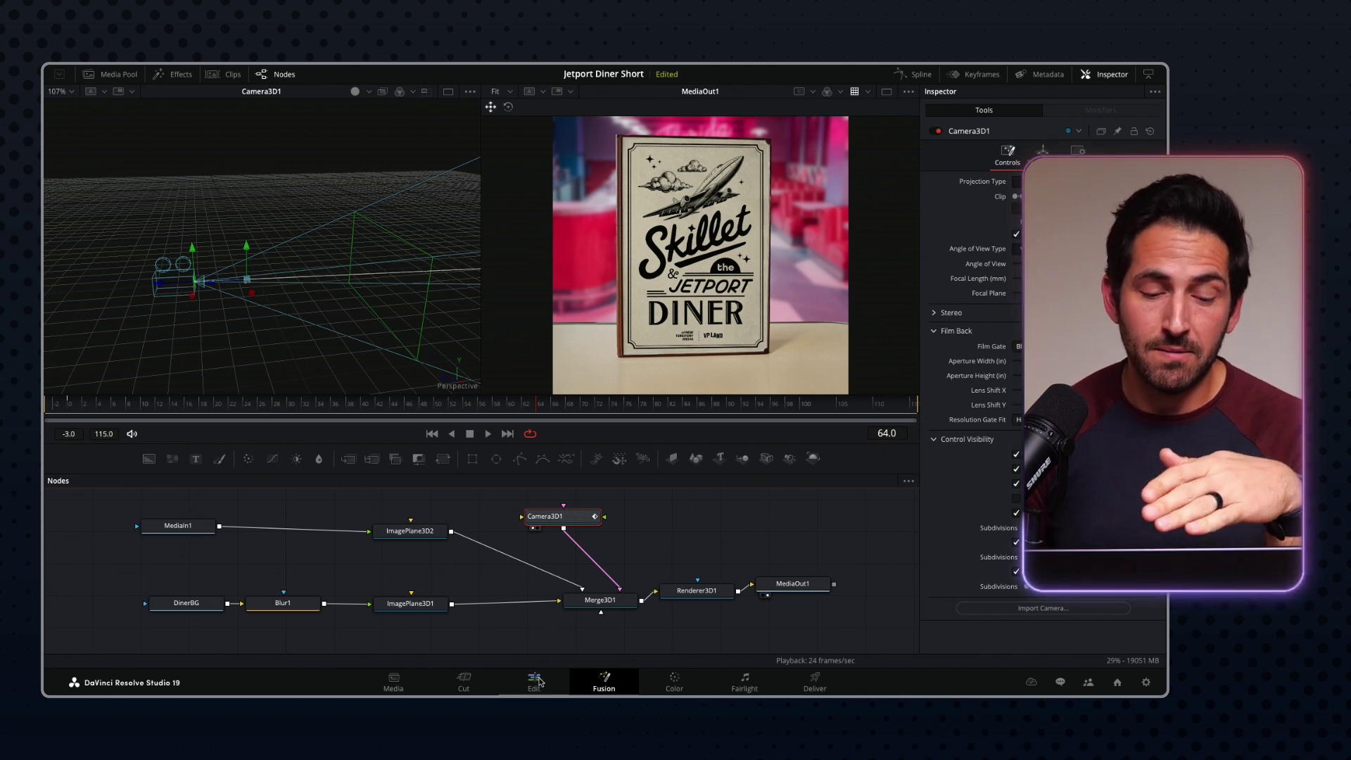
# - Scrub the Edit timeline to the Culver Cup finalist card at 01:00:10:14, visit Color, then return
pyautogui.click(535, 681)
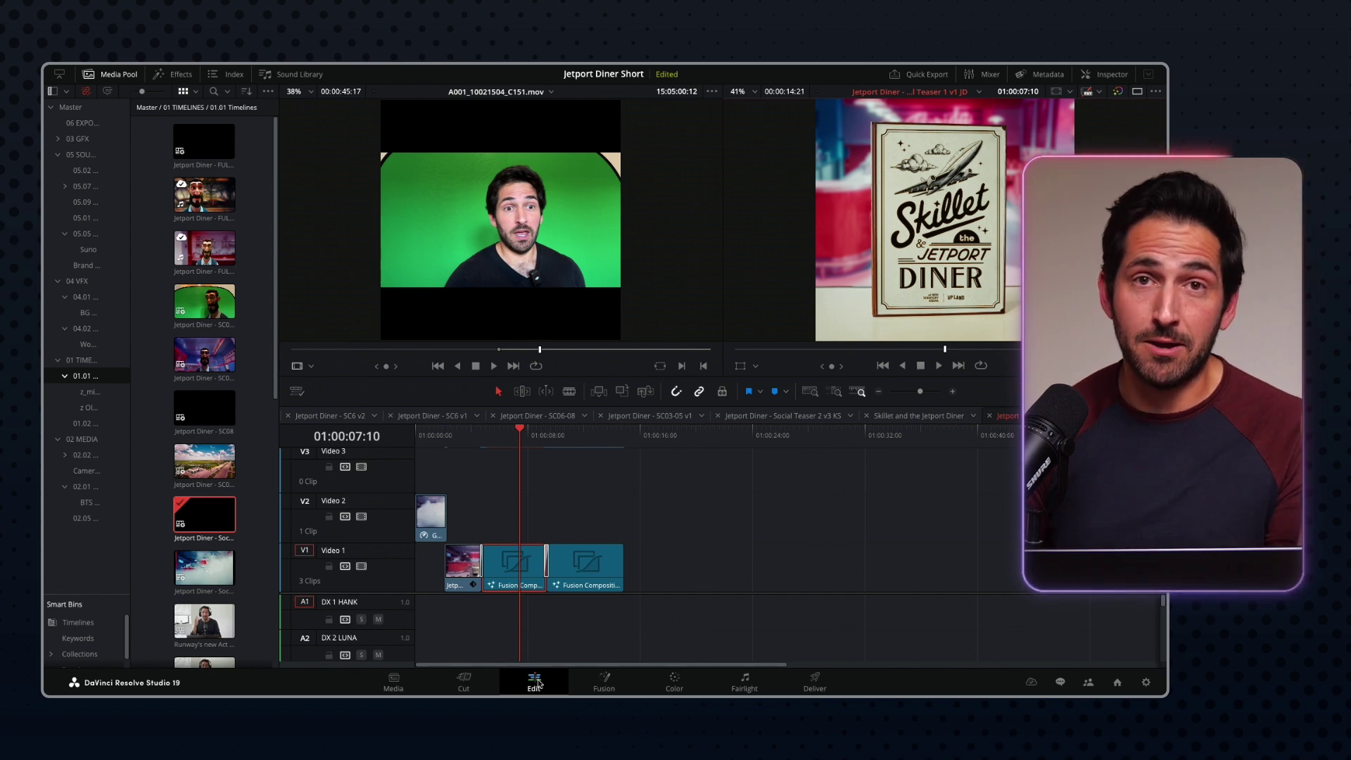
pyautogui.click(496, 432)
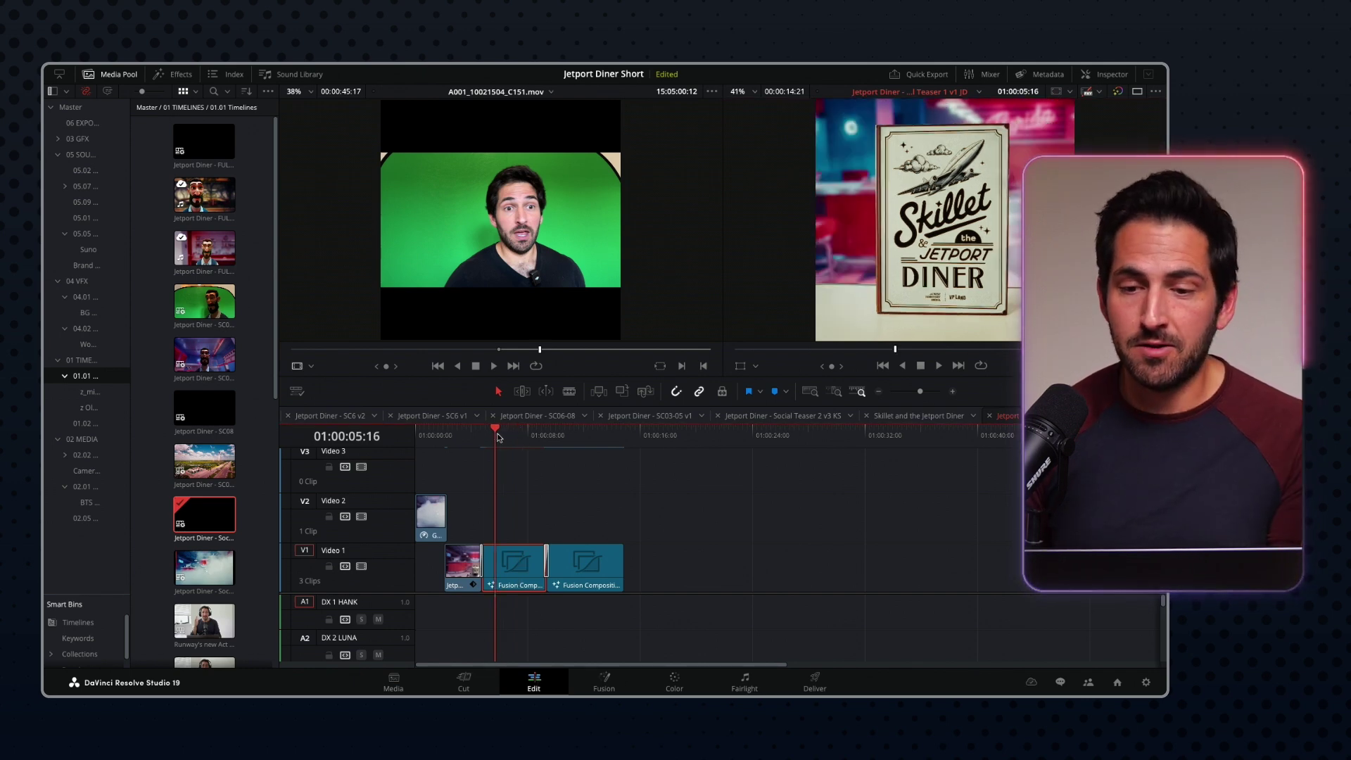
pyautogui.moveTo(498, 433); pyautogui.dragTo(566, 435)
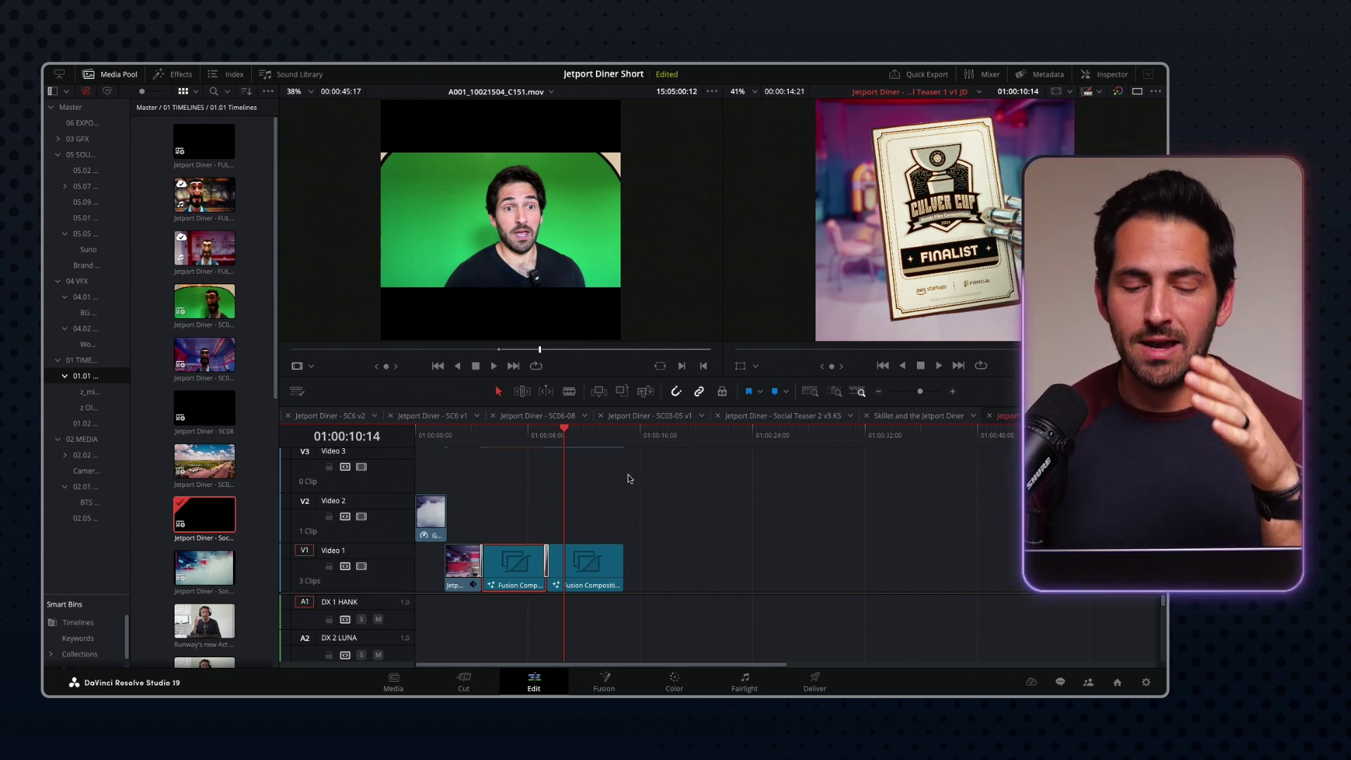
pyautogui.click(670, 680)
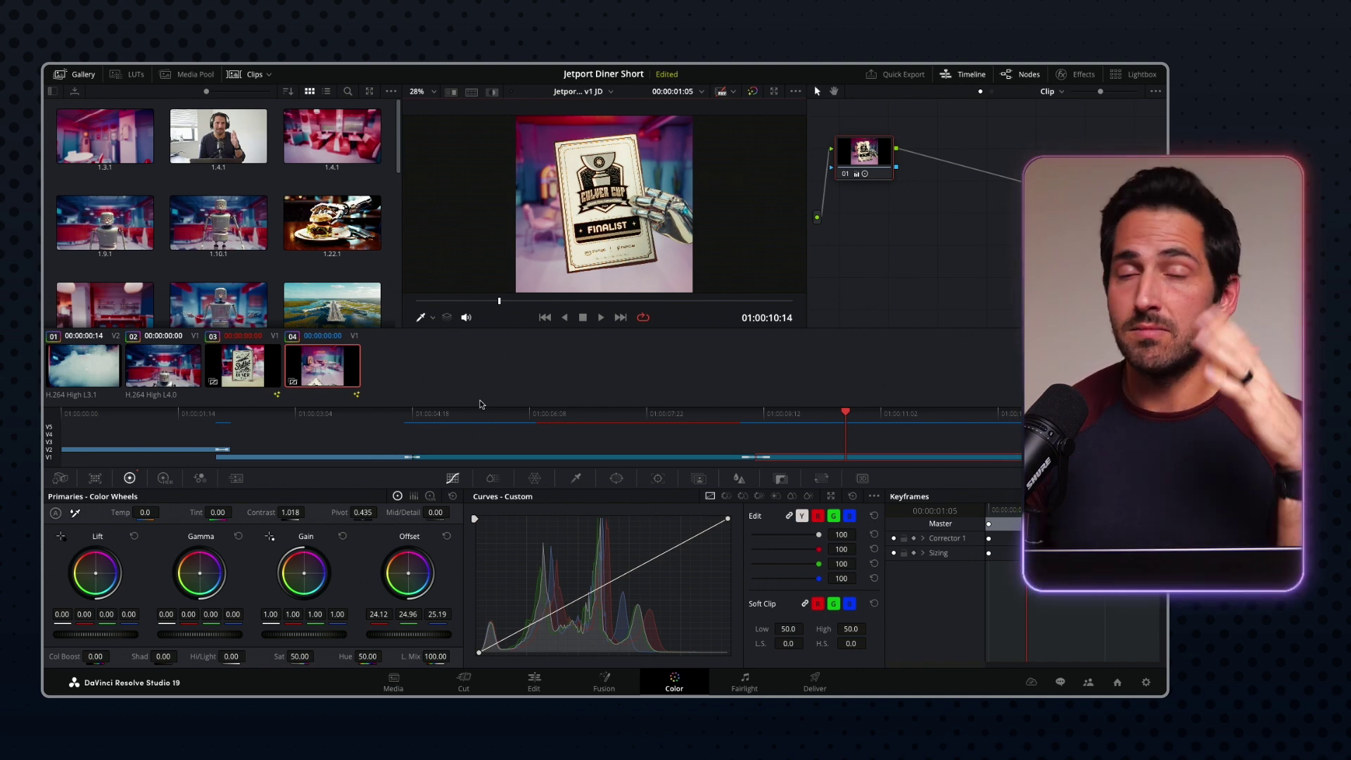
pyautogui.click(533, 681)
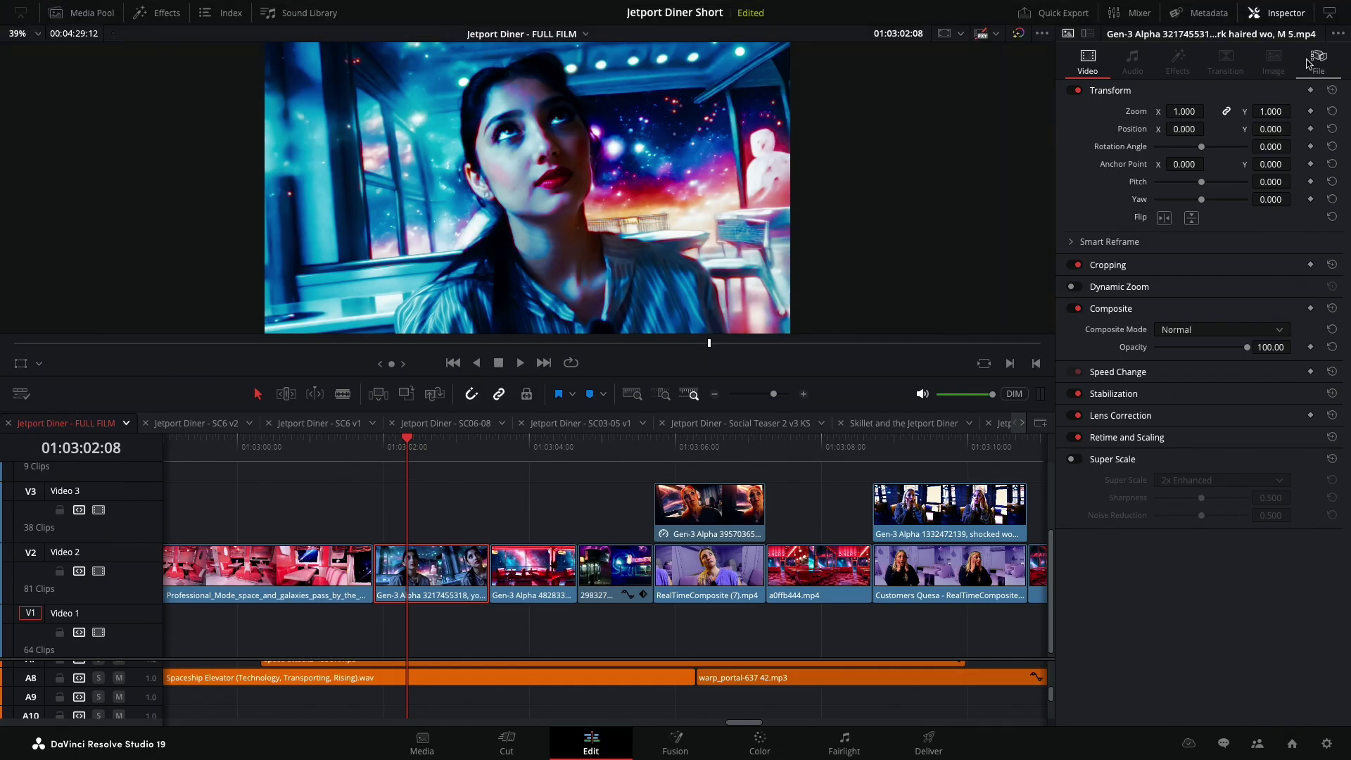
# - Check the Gen-3 Alpha clip's 1280 x 768 source resolution in the Inspector File tab
pyautogui.click(1318, 62)
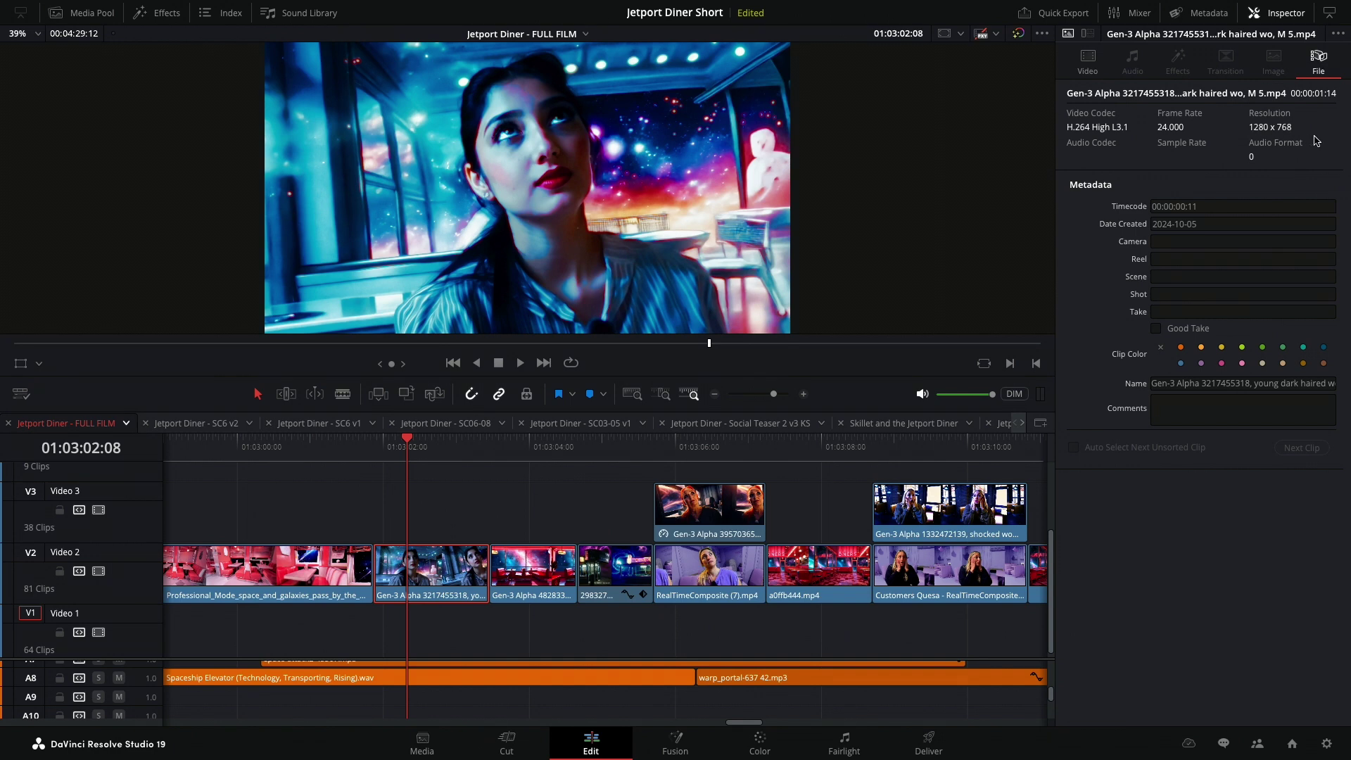
pyautogui.click(1099, 71)
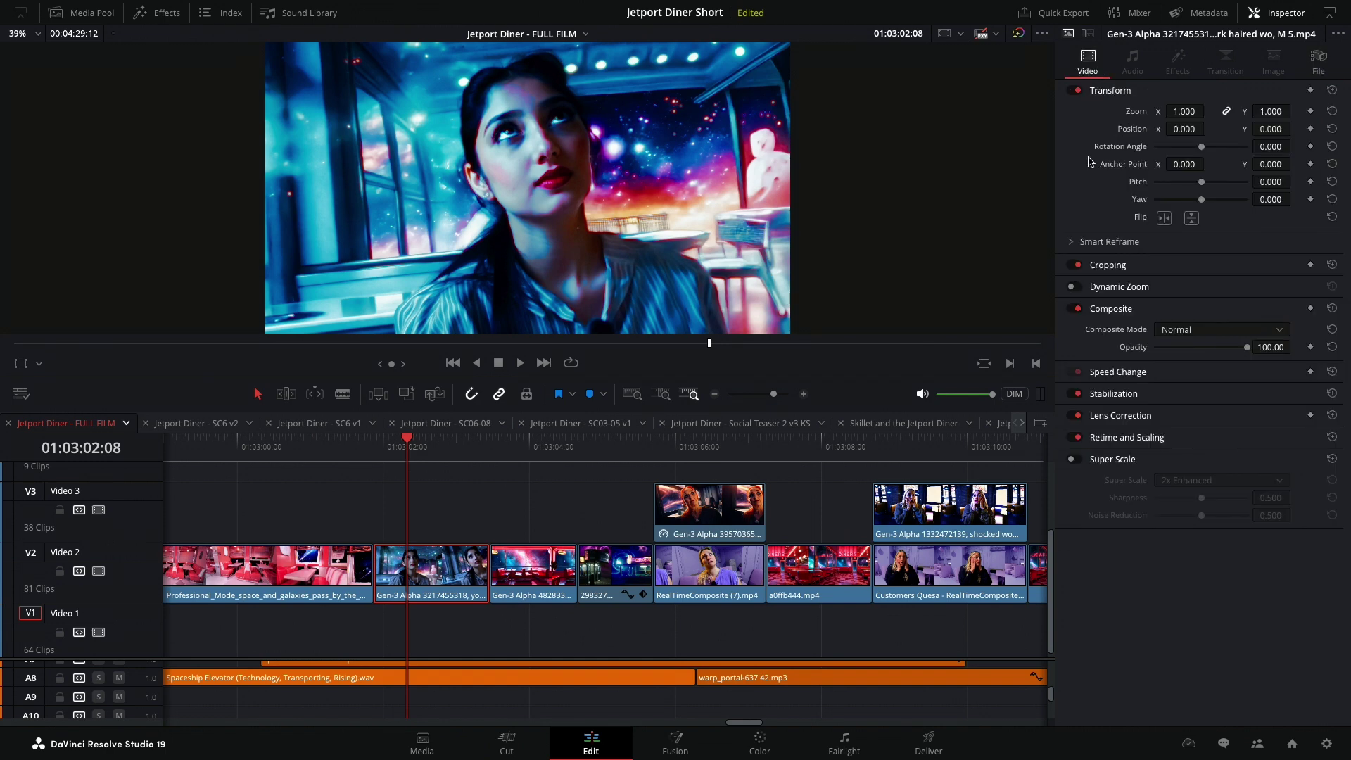
pyautogui.scroll(6, 519, 163)
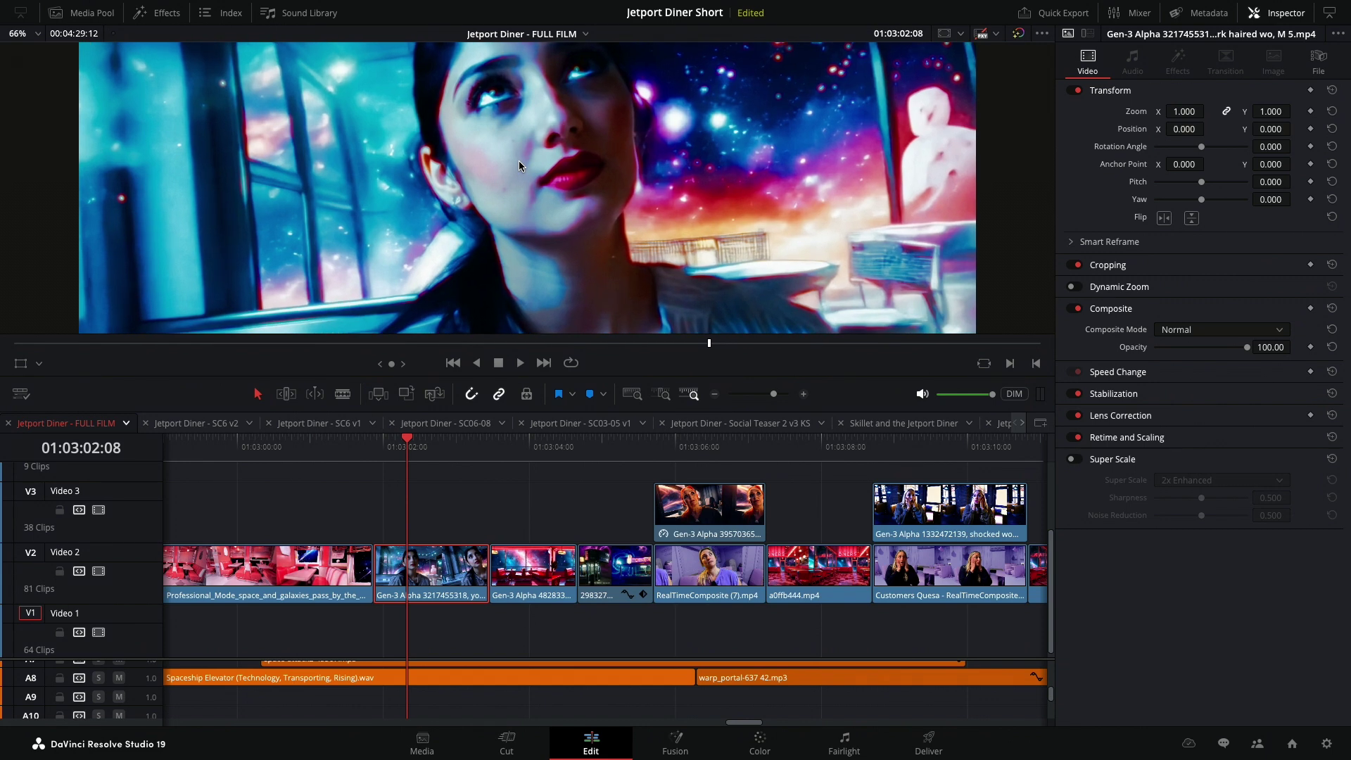
pyautogui.scroll(-2, 518, 162)
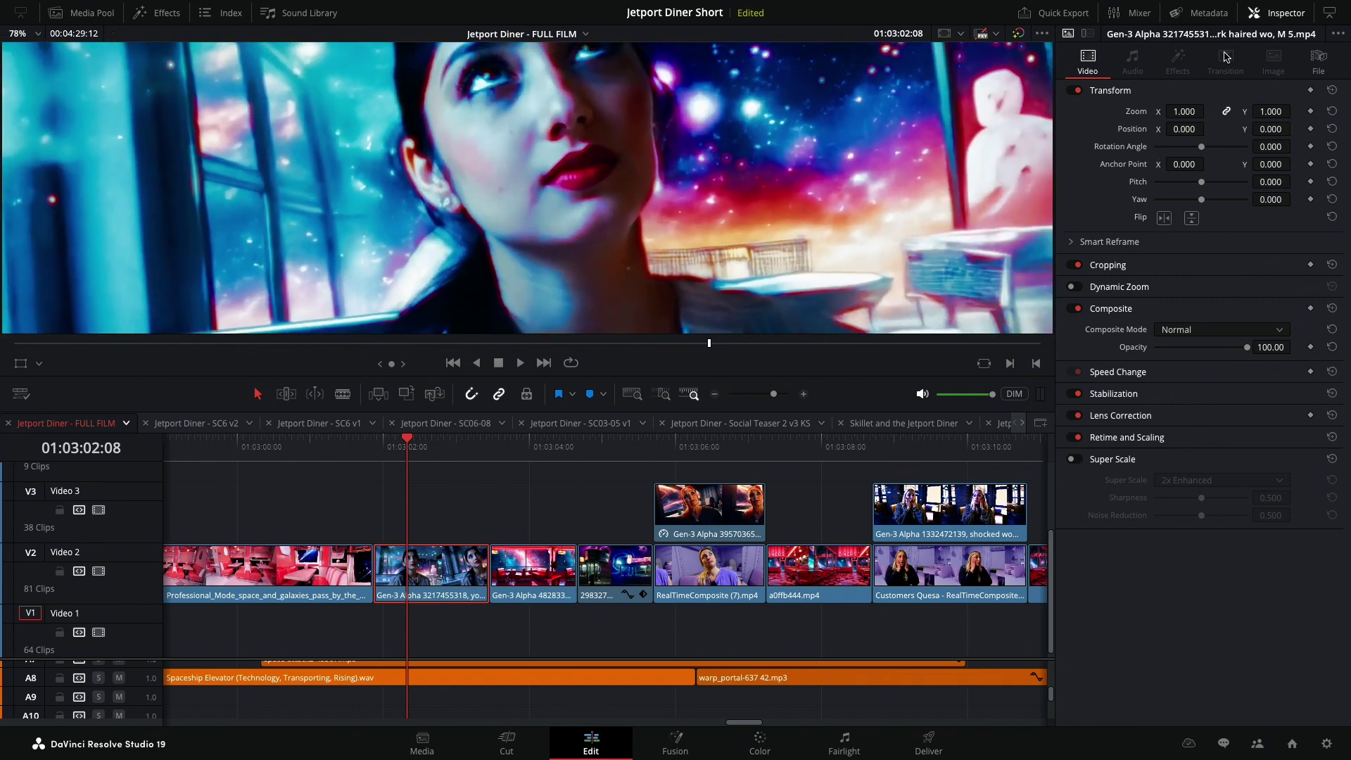
# - Enable 2x Enhanced Super Scale with sharpness about 0.3, toggling it to compare with the original
pyautogui.click(1074, 459)
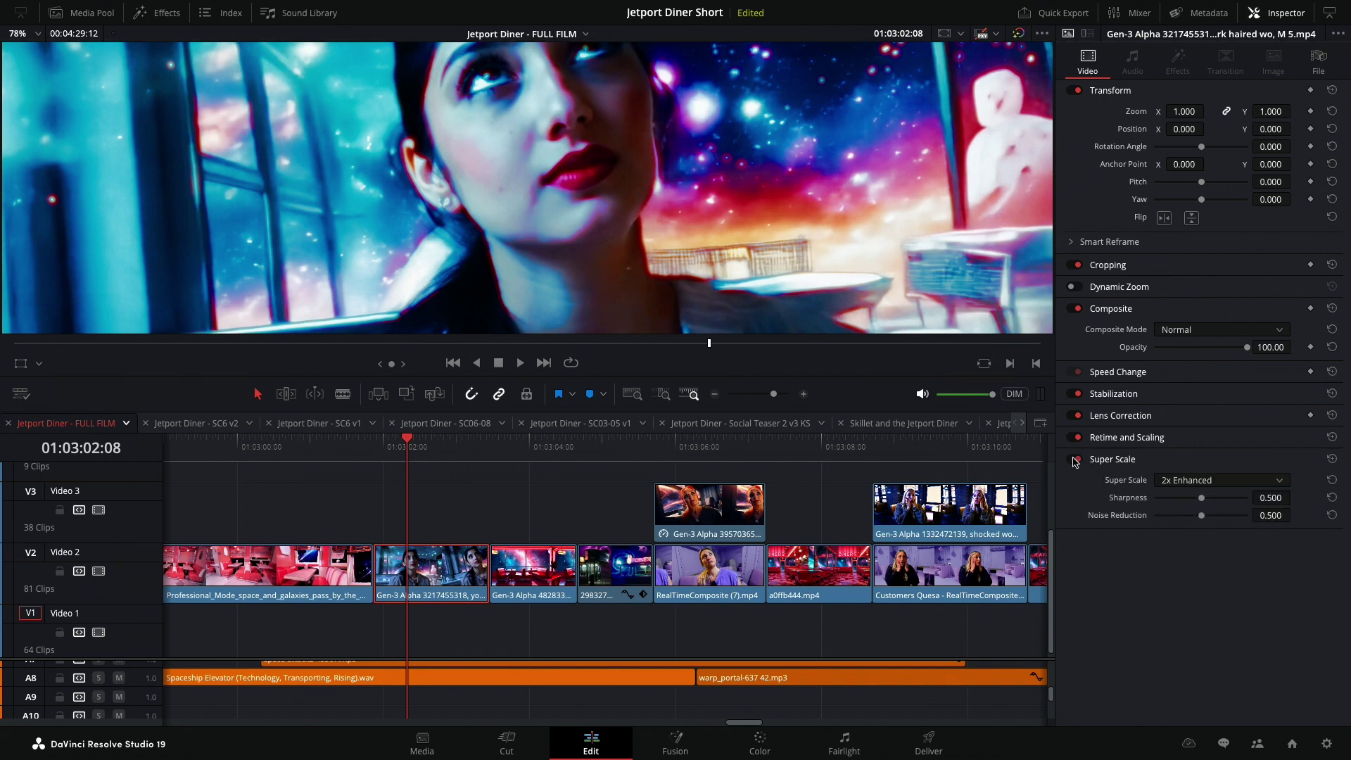
pyautogui.click(1238, 485)
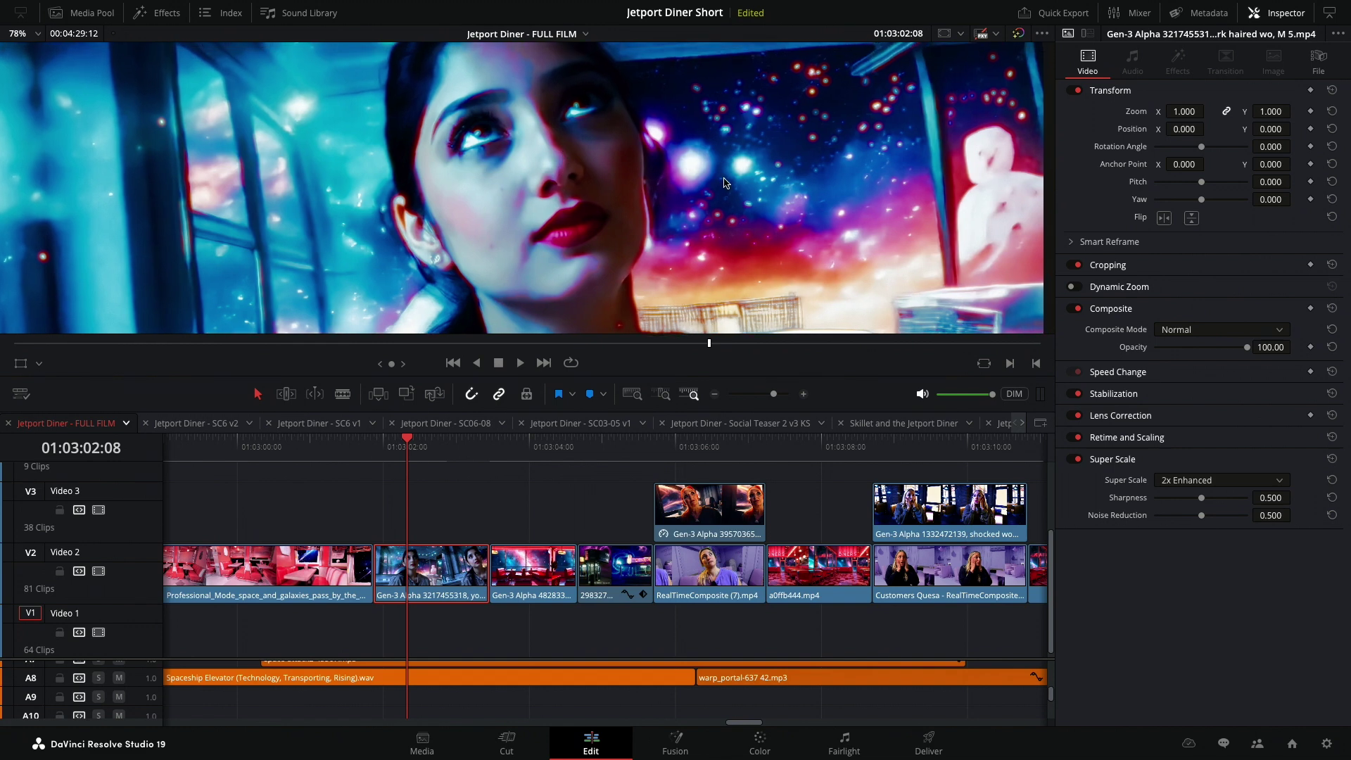
pyautogui.click(1076, 460)
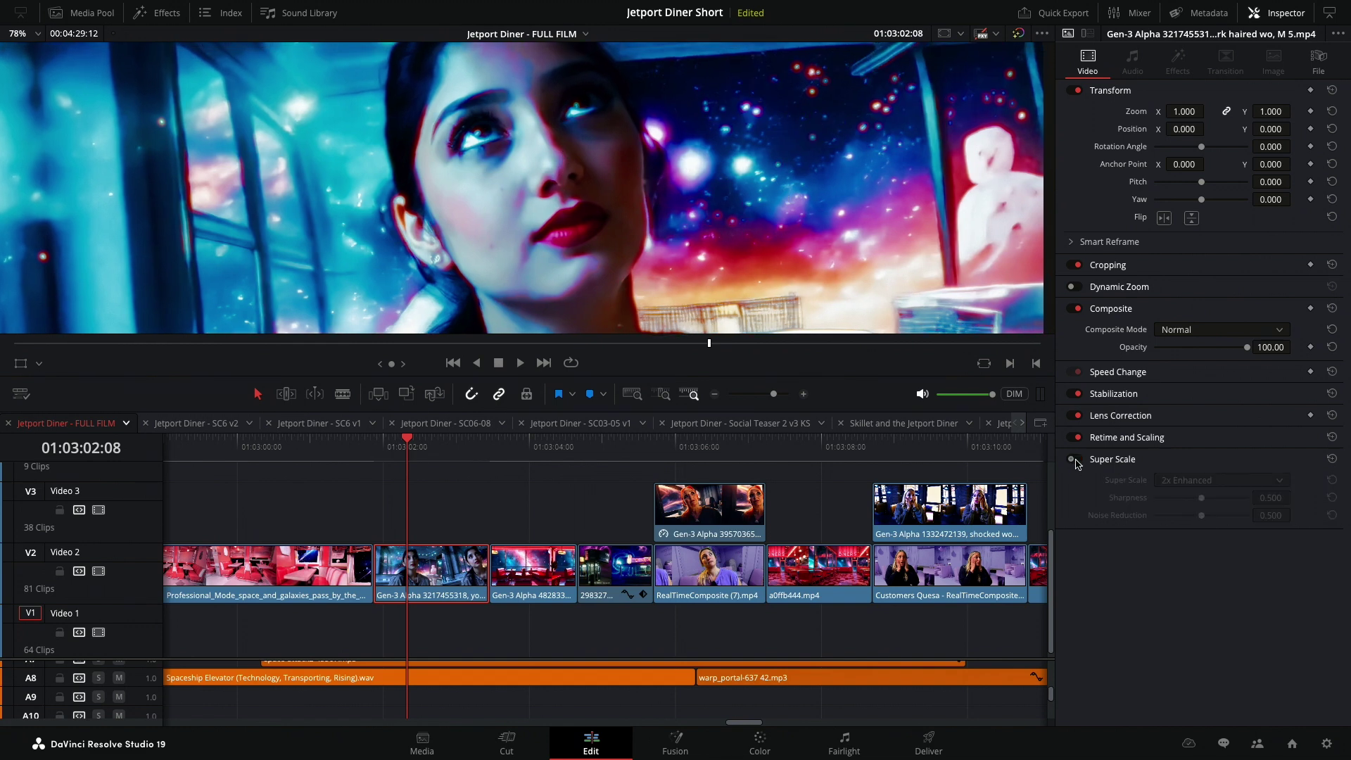
pyautogui.click(1076, 460)
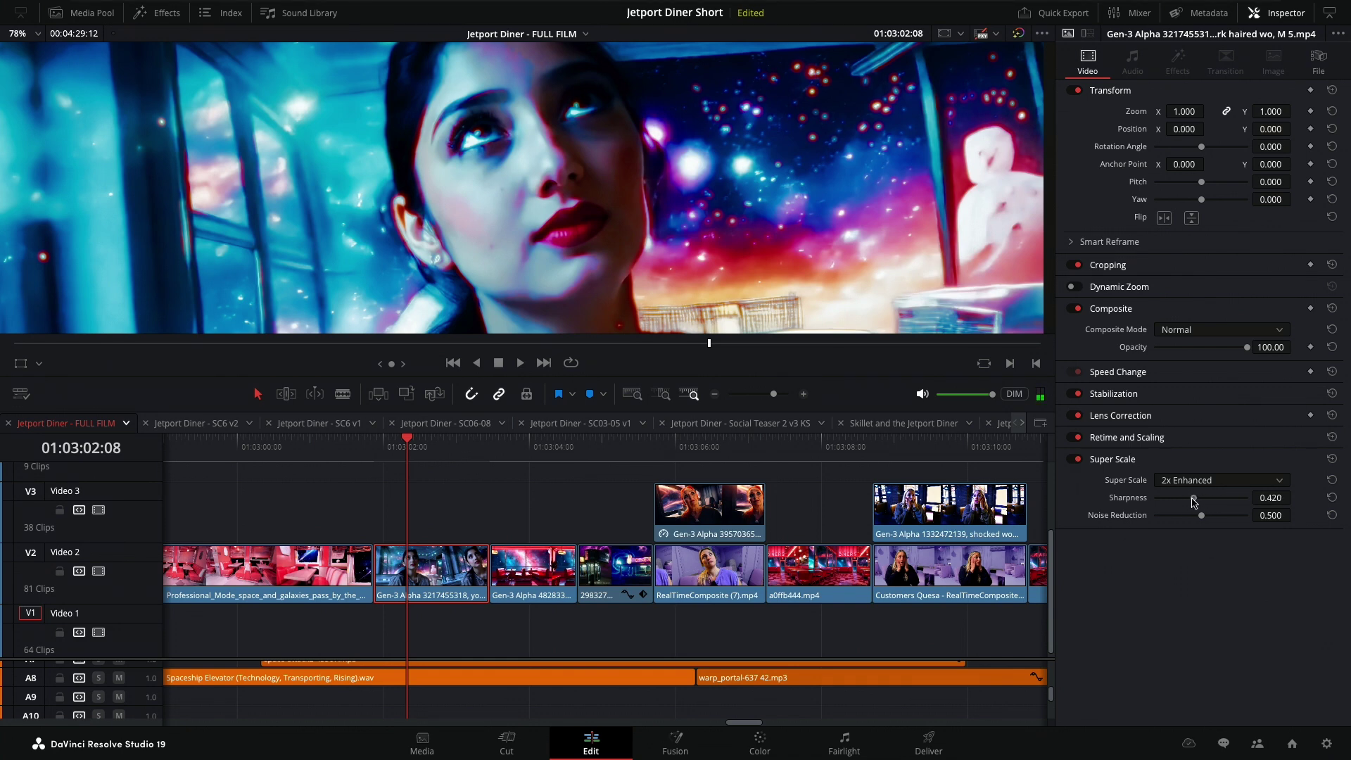
pyautogui.click(1076, 460)
pyautogui.click(1075, 461)
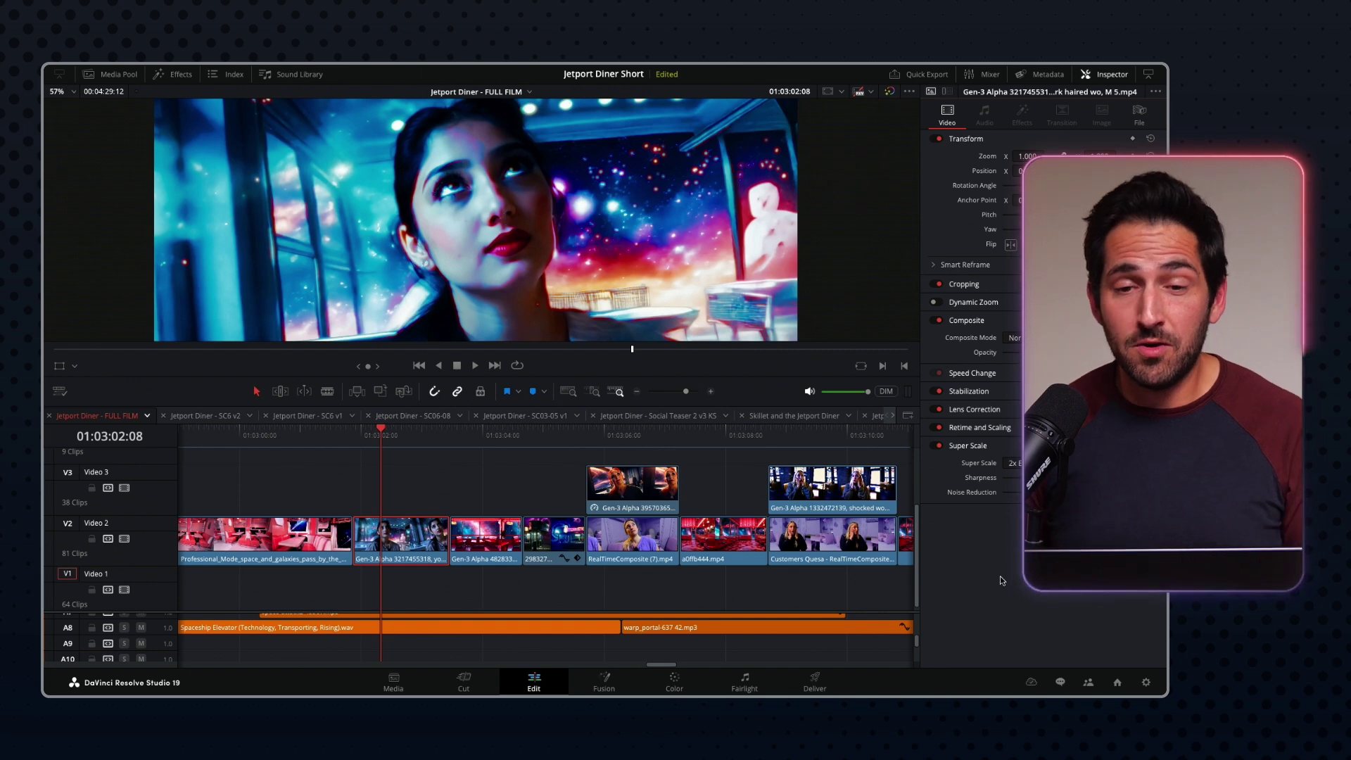
# - Scrub through the upscaled clip to review detail, ending at 01:03:04:00
pyautogui.moveTo(814, 95)
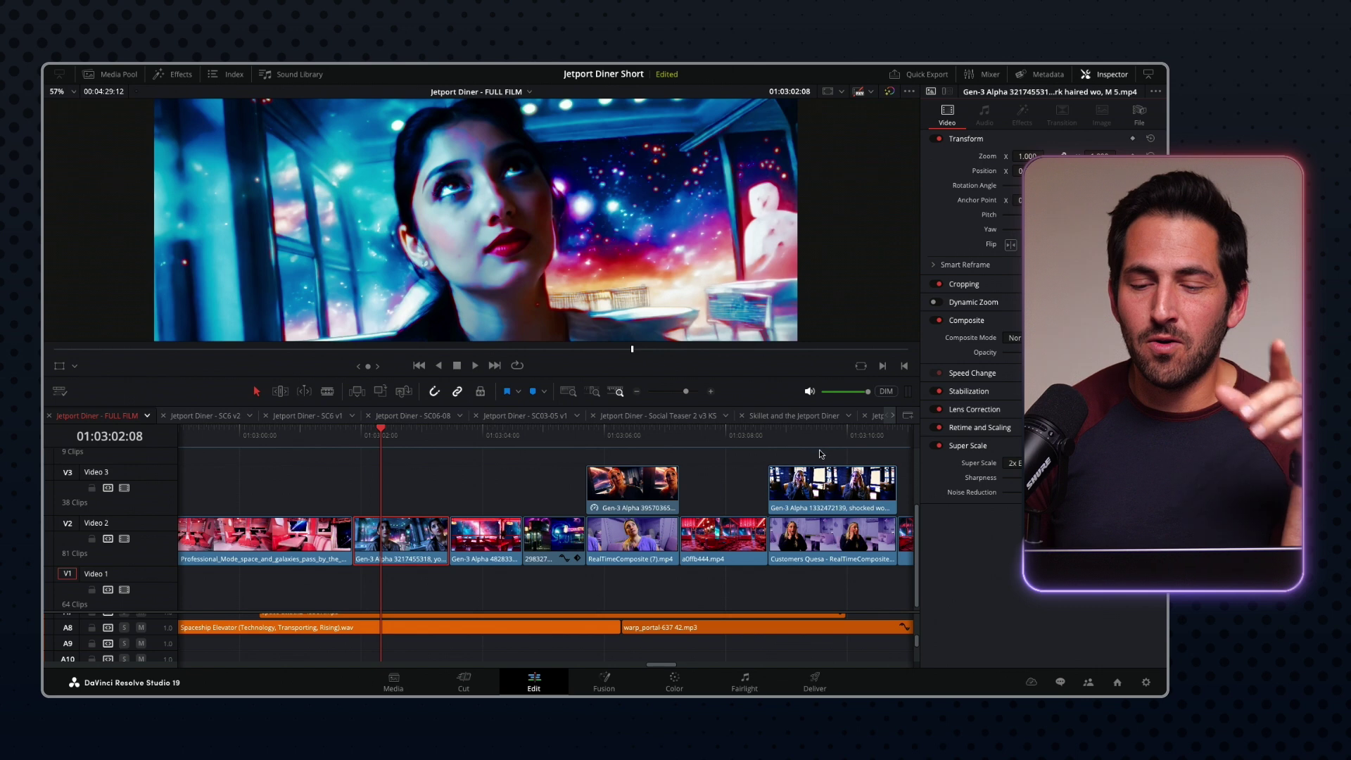
pyautogui.click(399, 438)
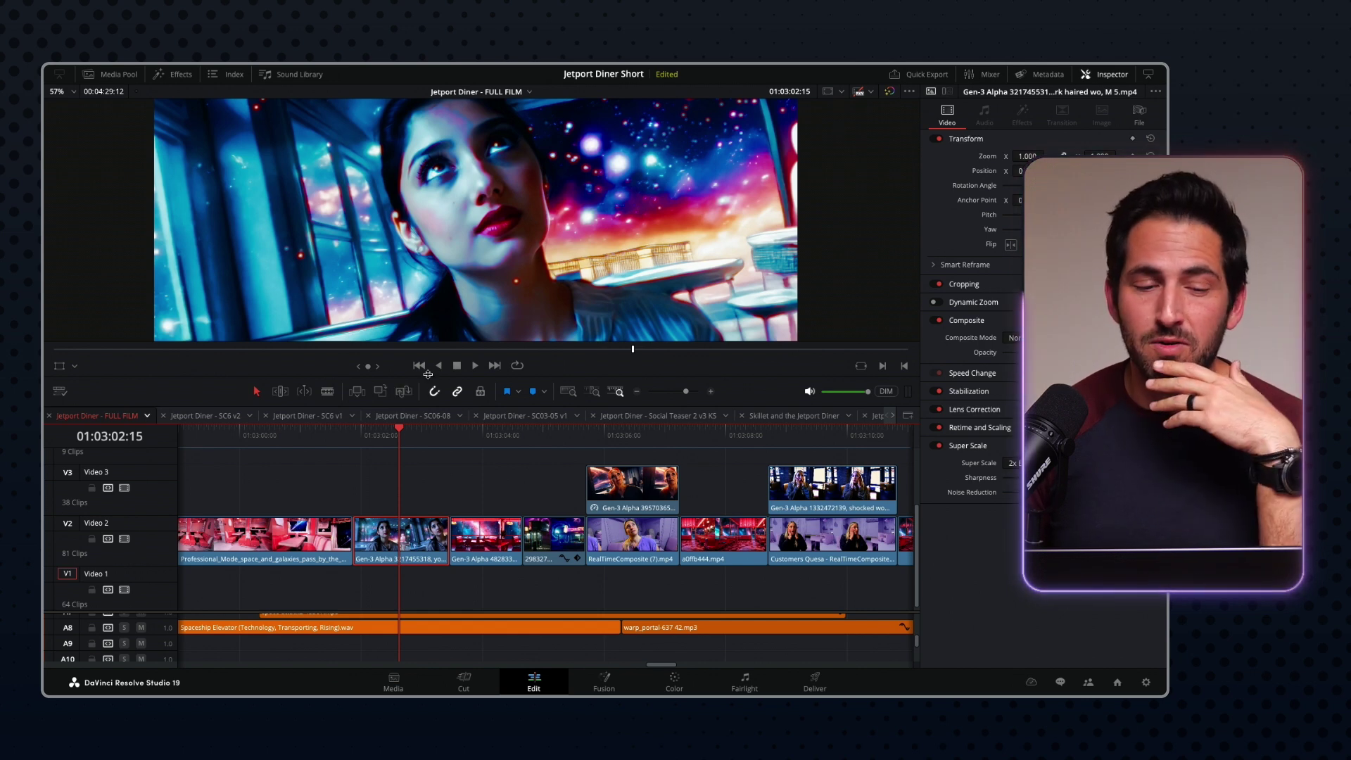
pyautogui.moveTo(380, 435); pyautogui.dragTo(397, 435)
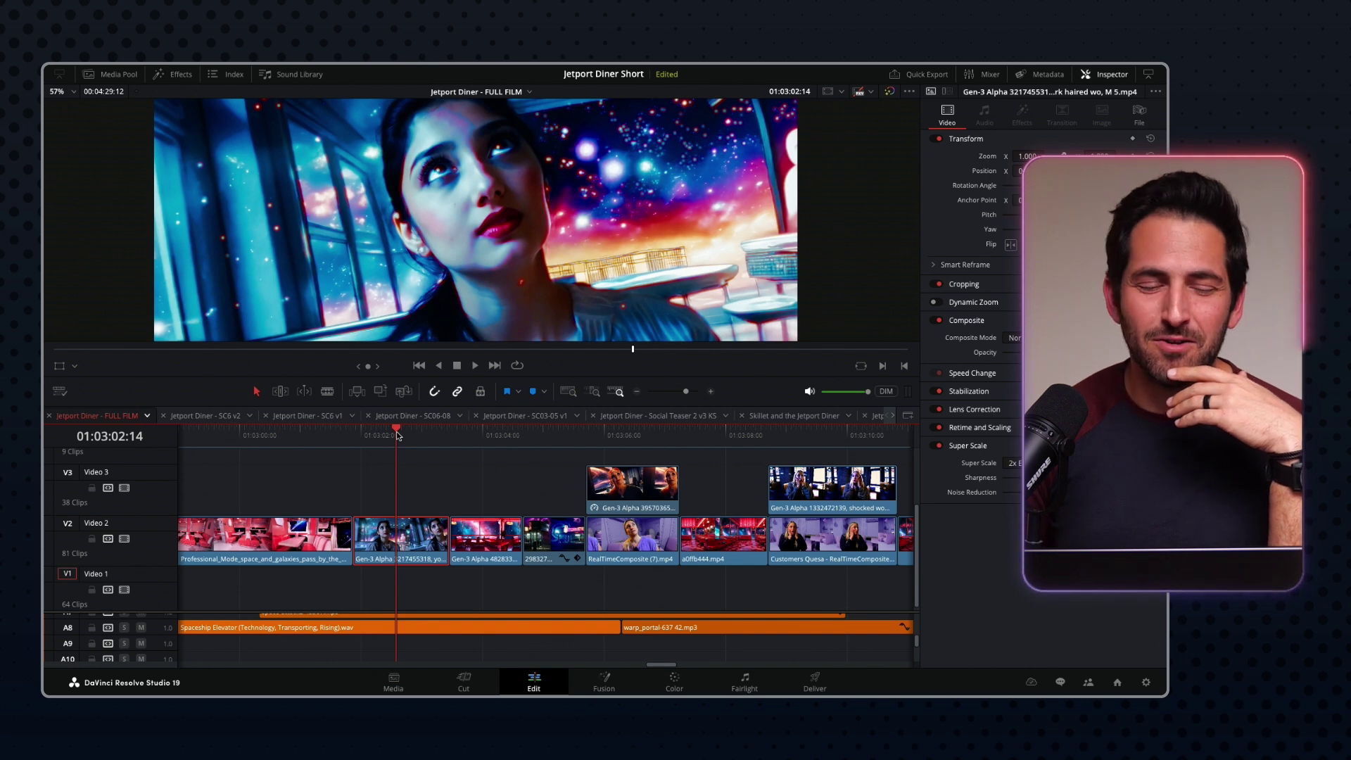
pyautogui.moveTo(378, 435); pyautogui.dragTo(409, 435)
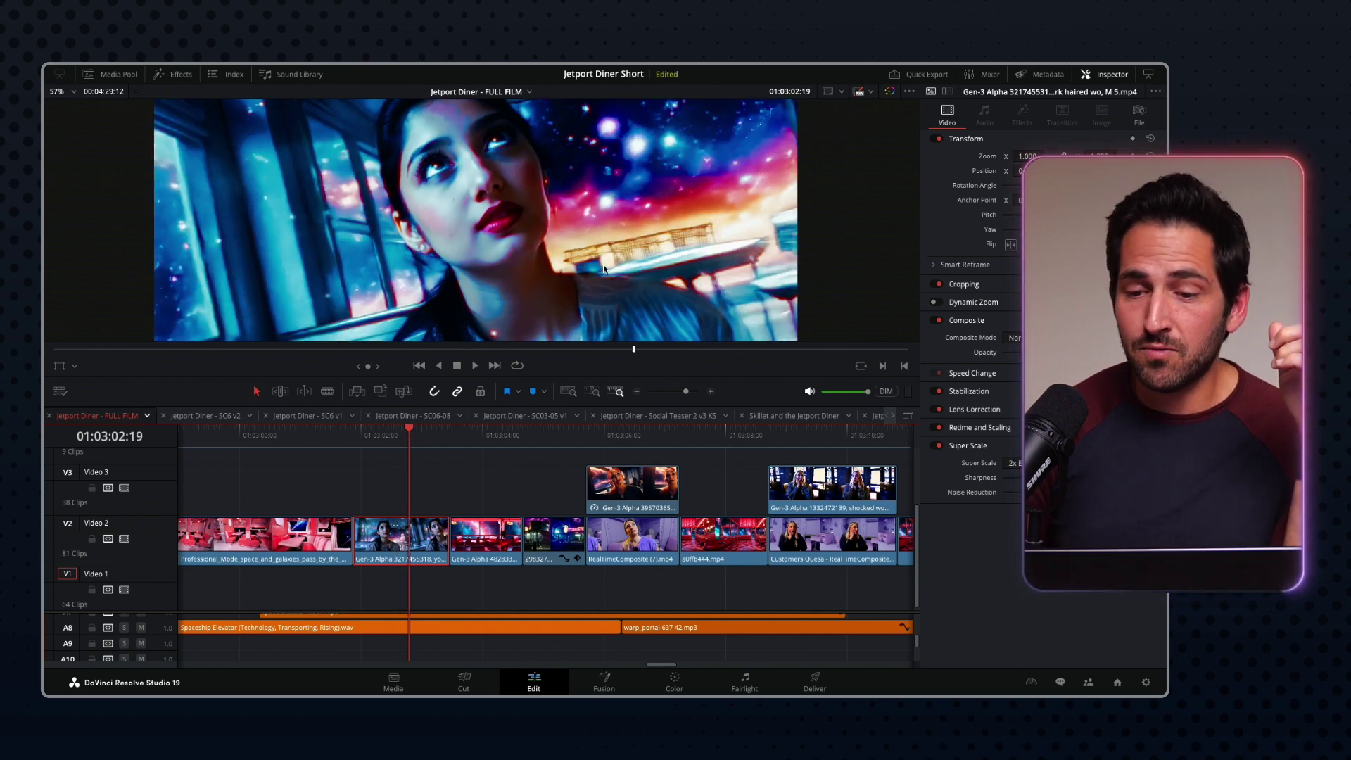
pyautogui.moveTo(496, 435); pyautogui.dragTo(483, 437)
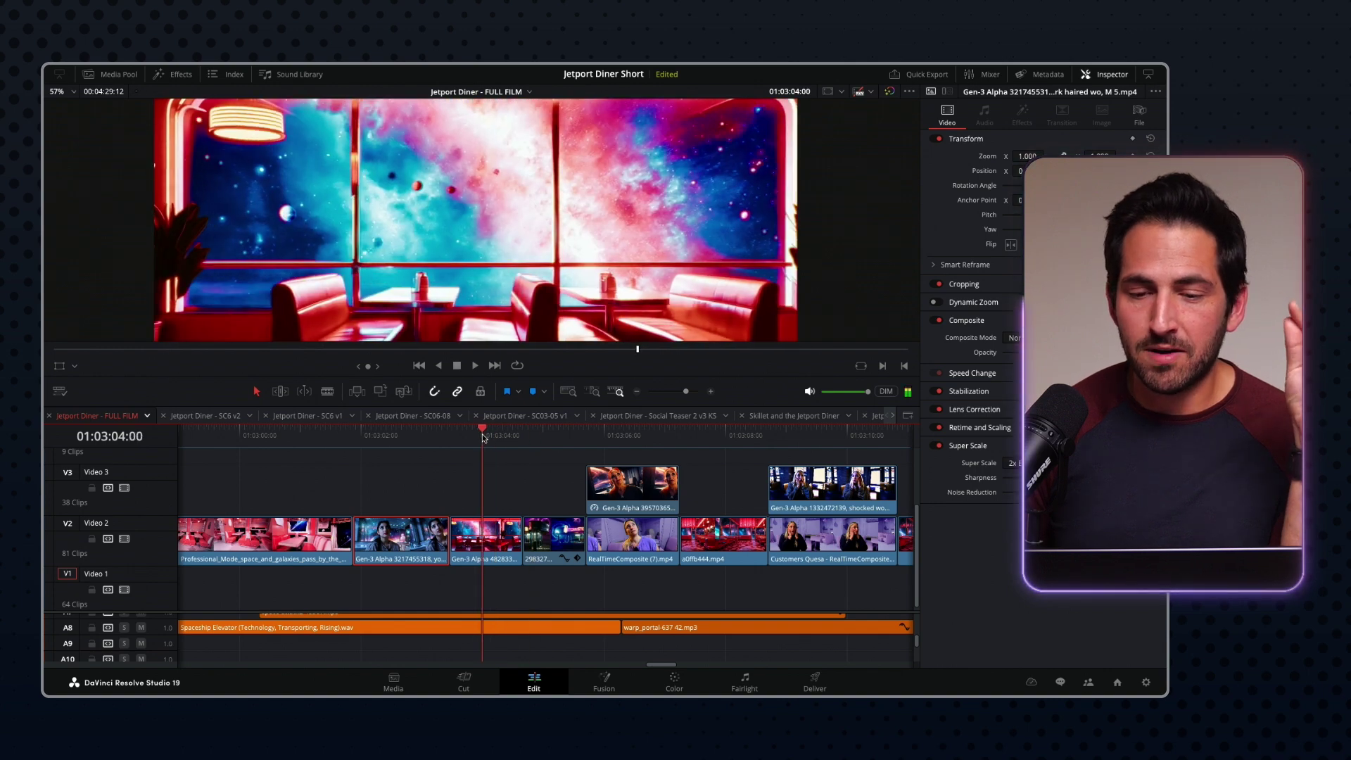
# - Select the mismatched Gen-3 Alpha diner clip and keep its scaling on Project Settings
pyautogui.click(486, 542)
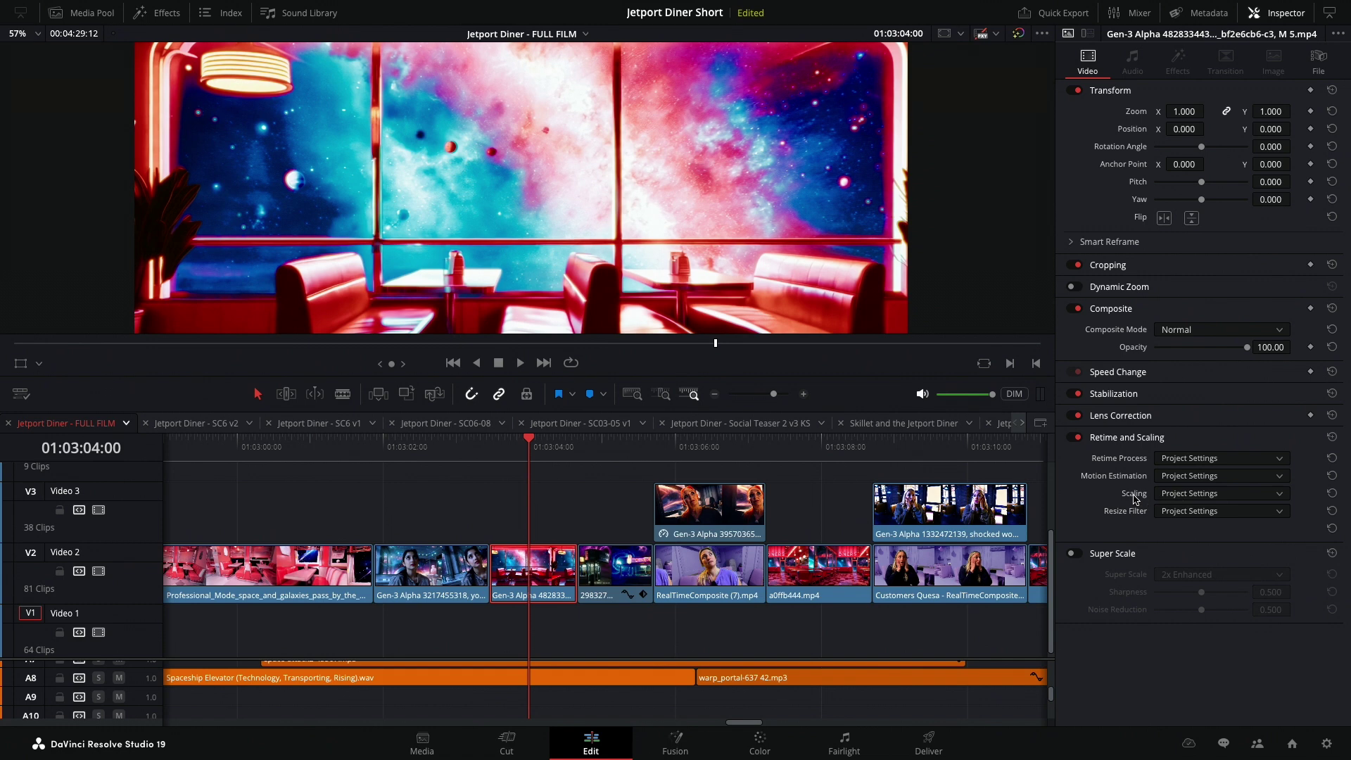
pyautogui.click(1192, 495)
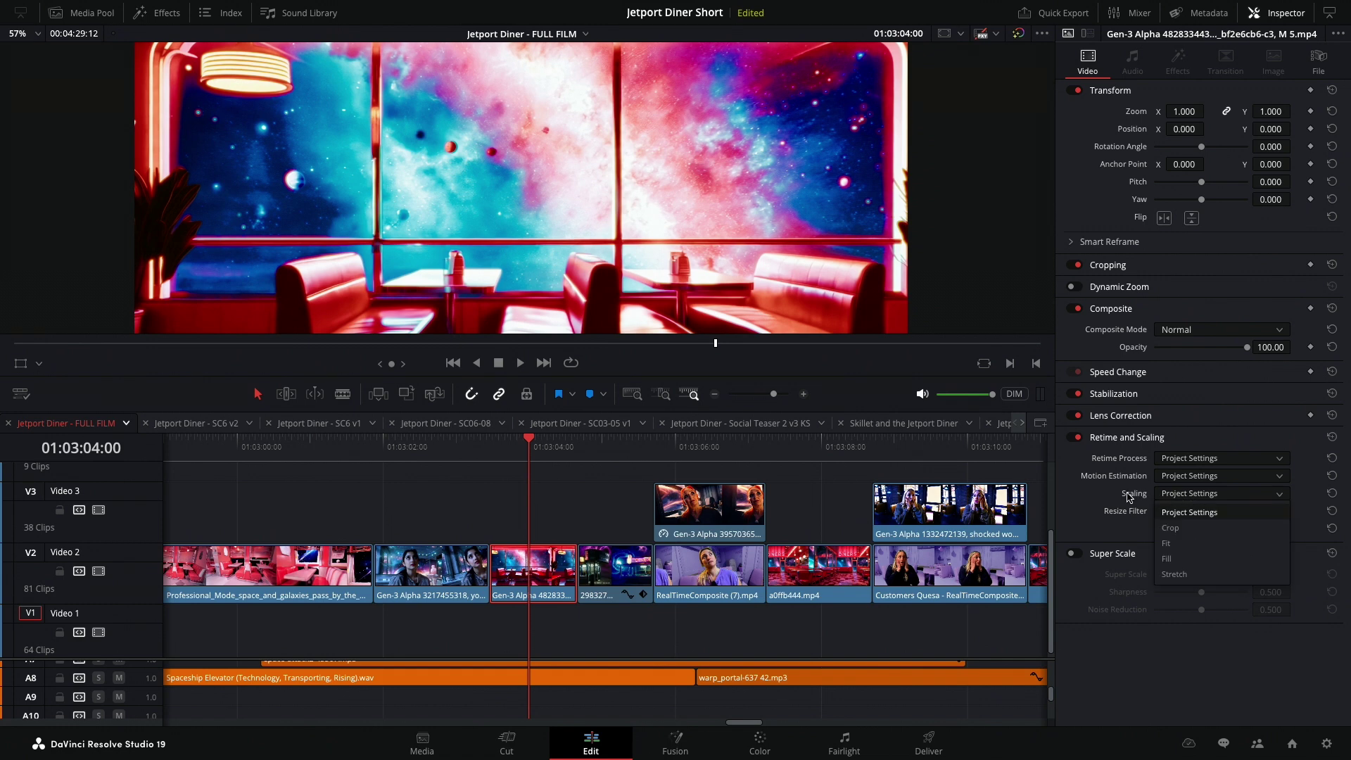
pyautogui.click(1189, 512)
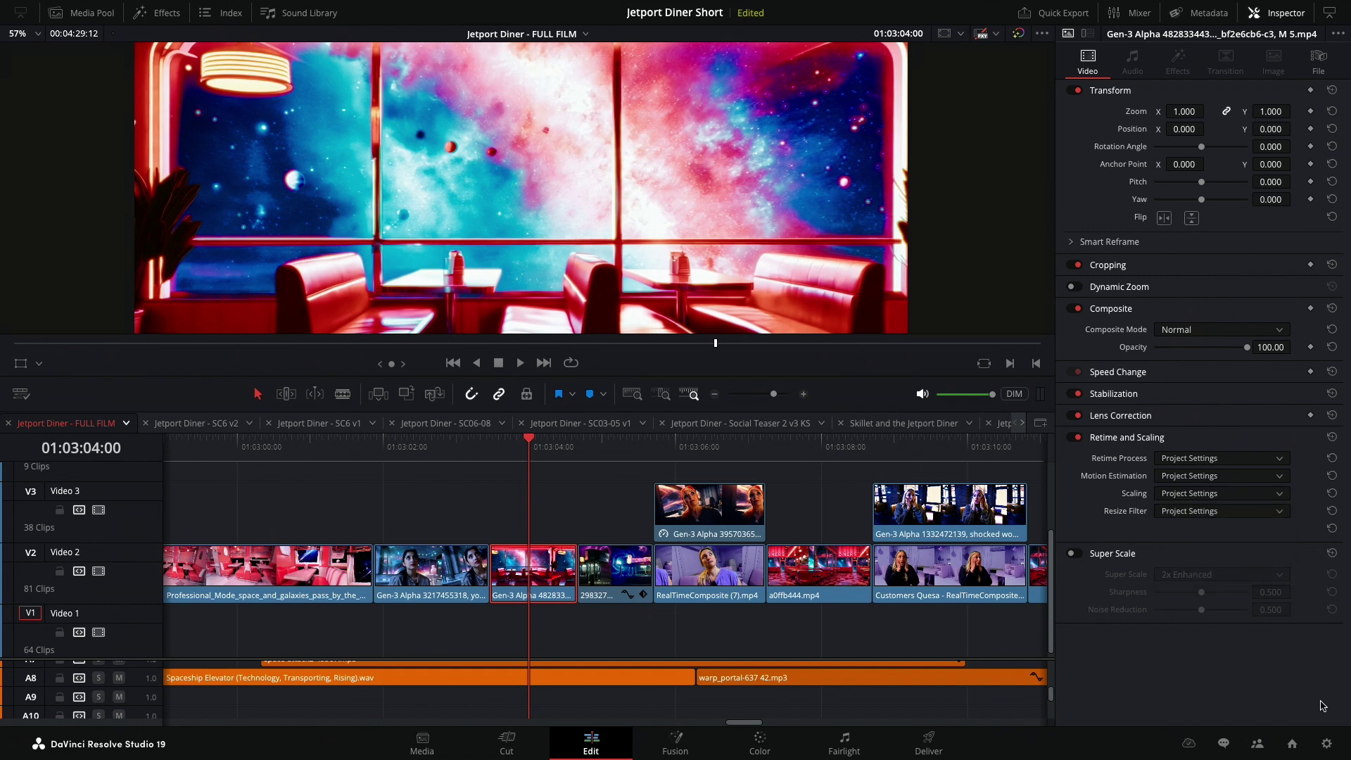
# - In Project Settings Image Scaling, set mismatched output files to 'Center crop with no resizing' and save
pyautogui.click(1326, 745)
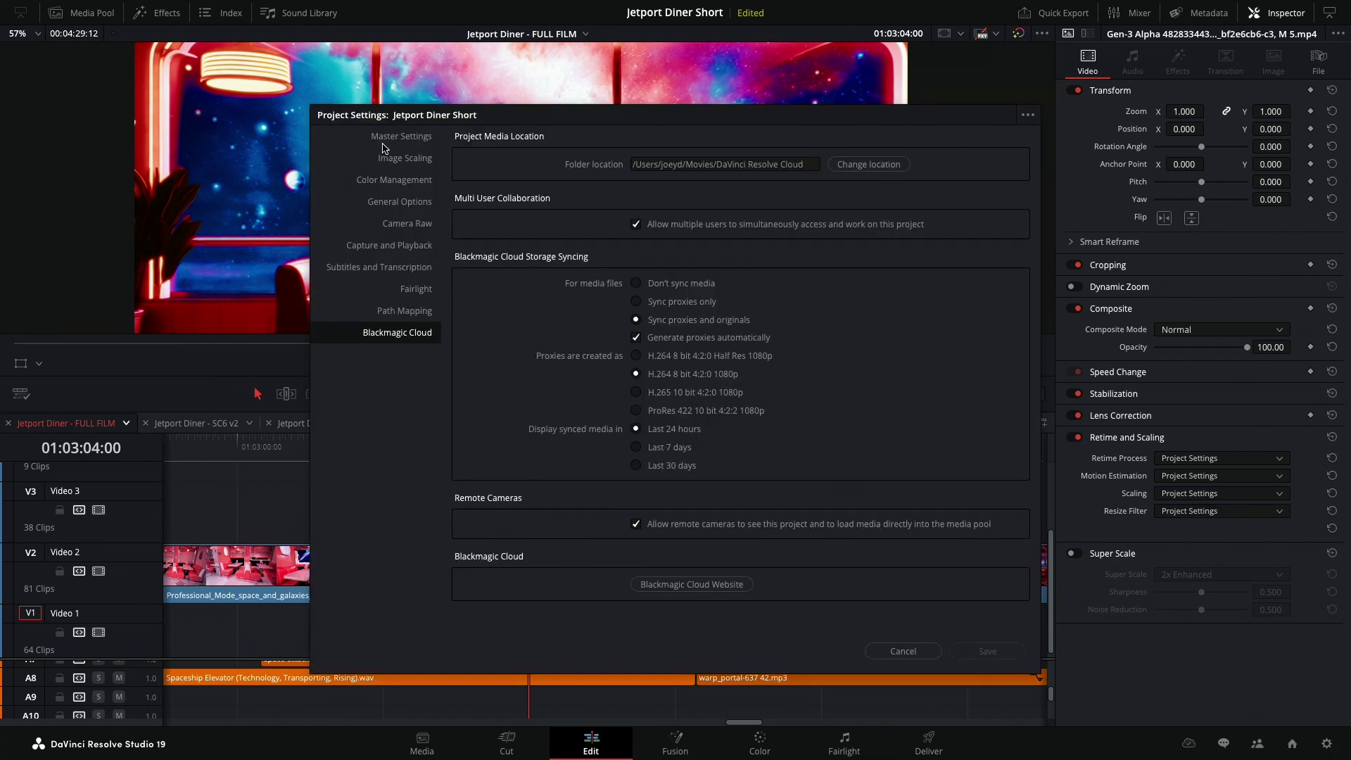
pyautogui.click(385, 159)
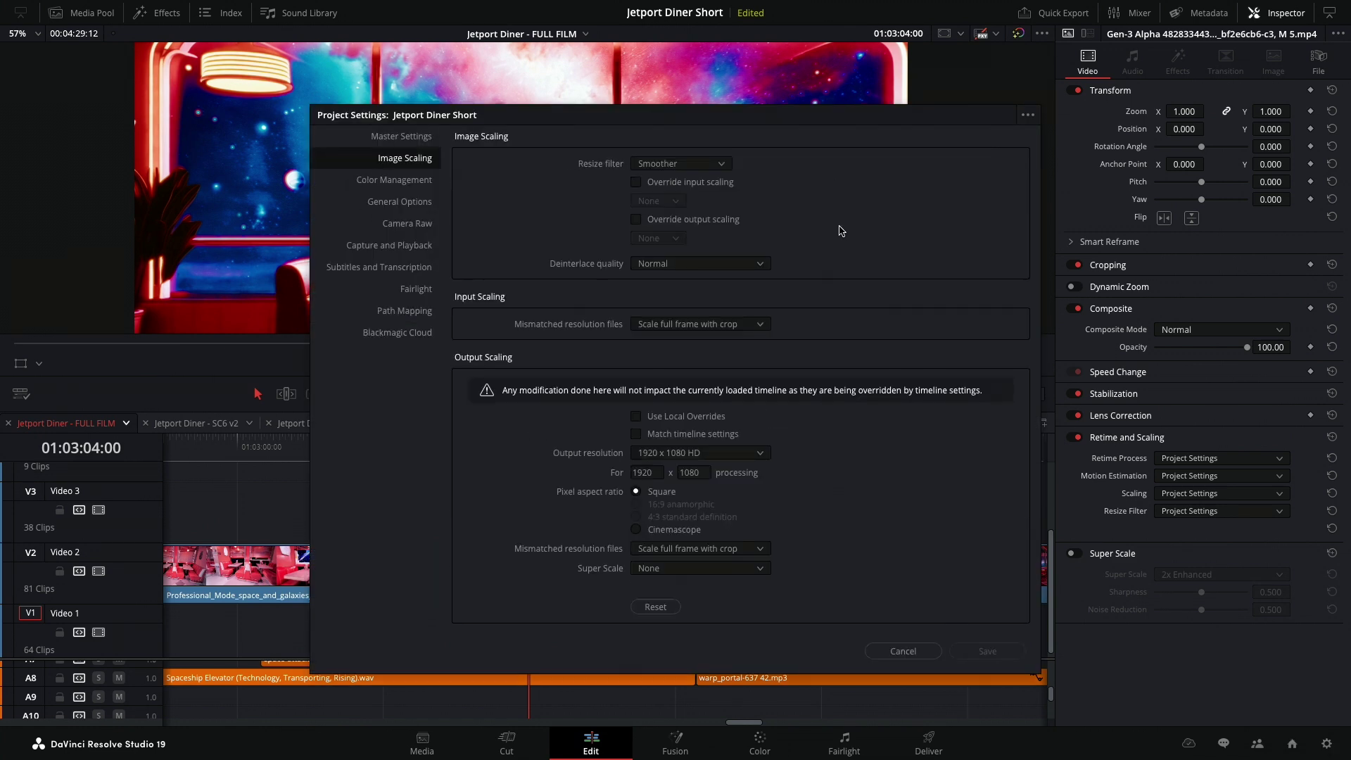
pyautogui.click(707, 549)
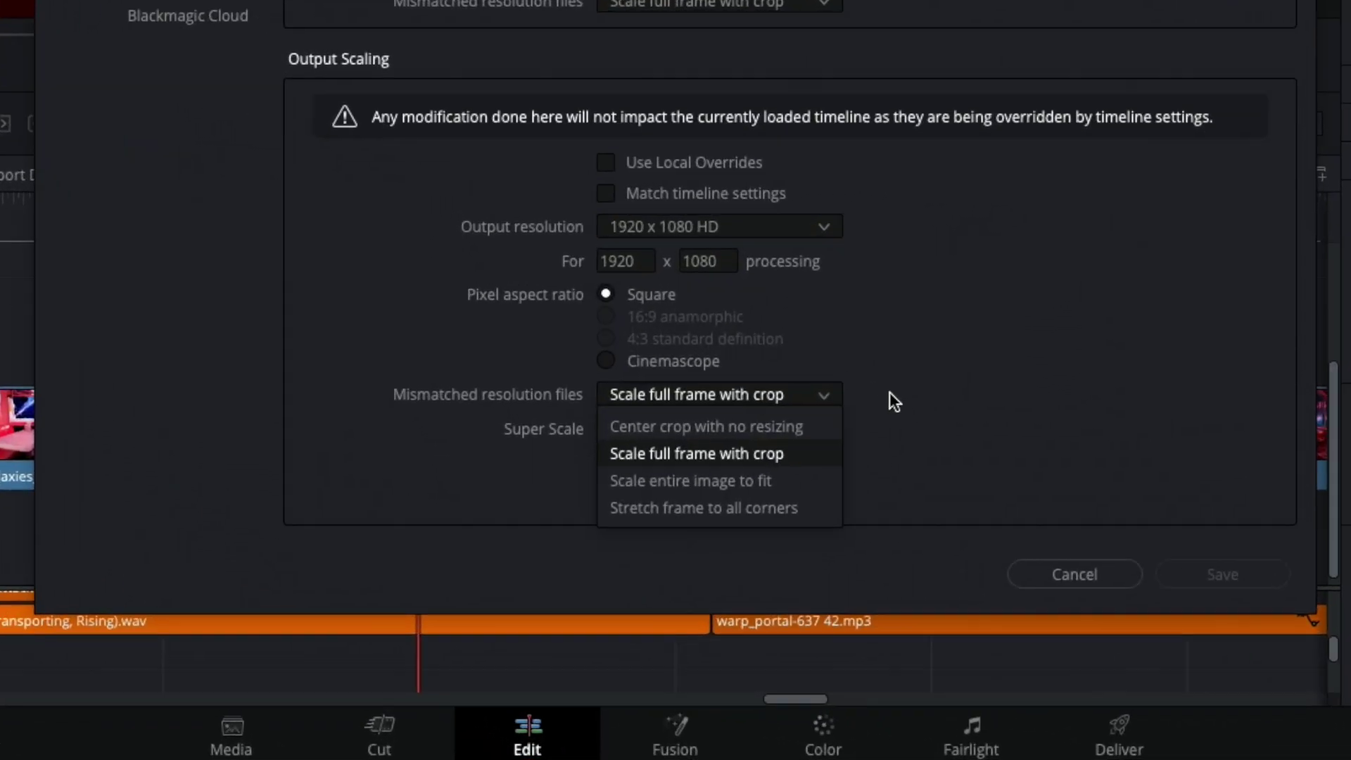
pyautogui.click(901, 391)
pyautogui.click(807, 385)
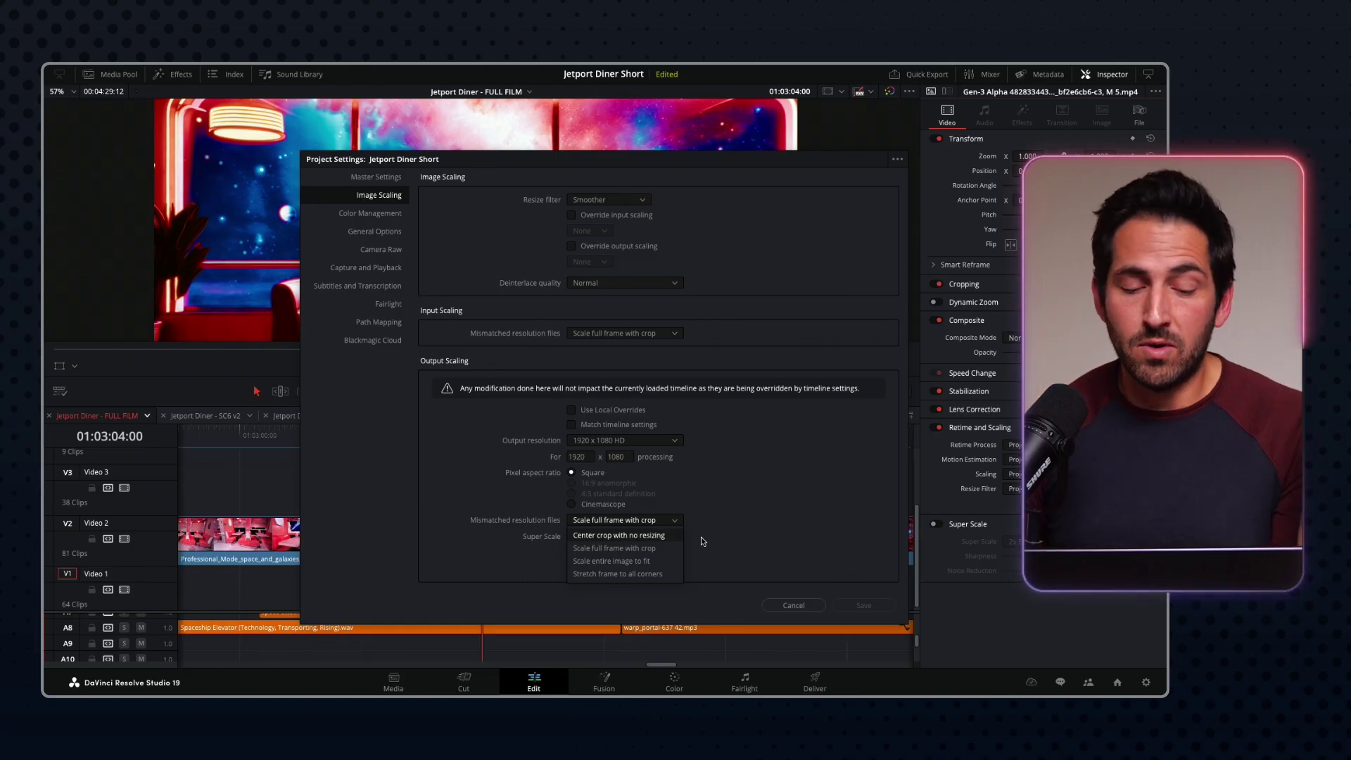
pyautogui.click(700, 520)
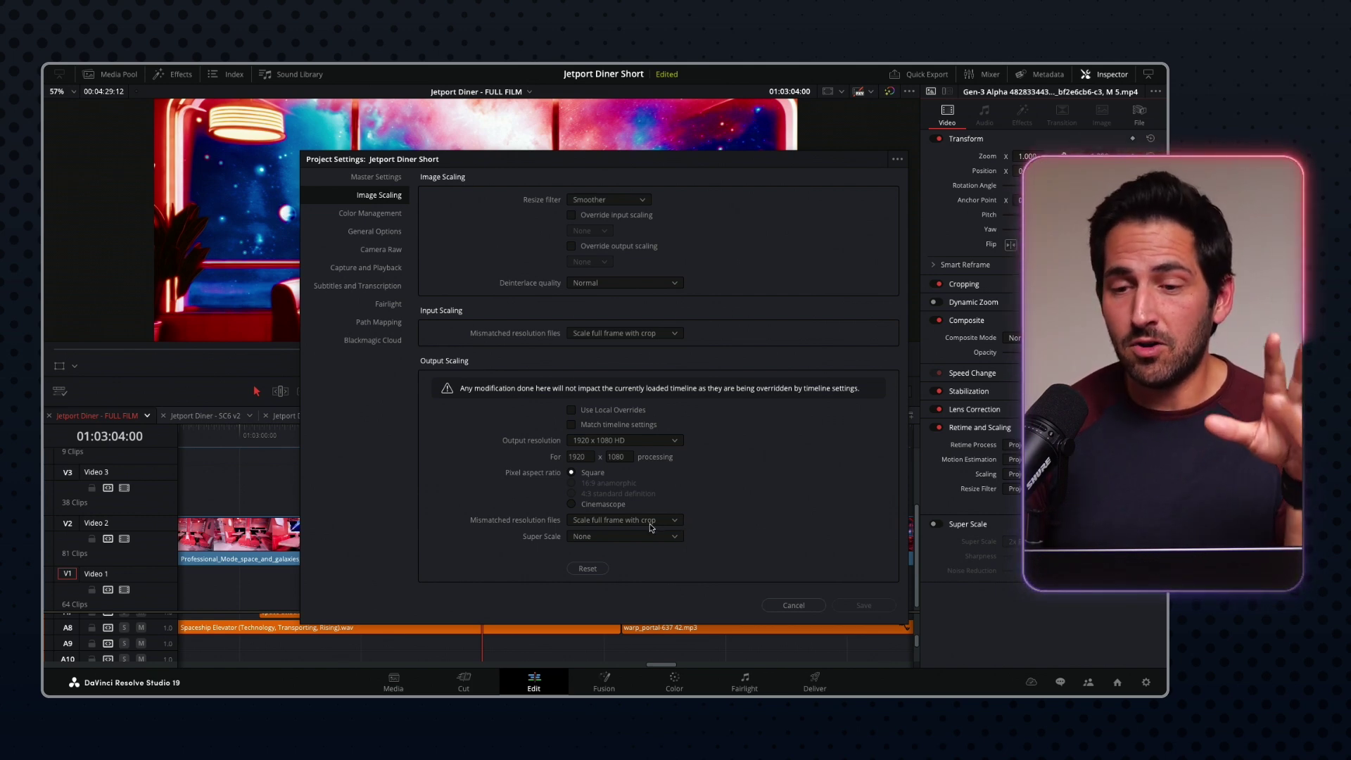
pyautogui.click(651, 522)
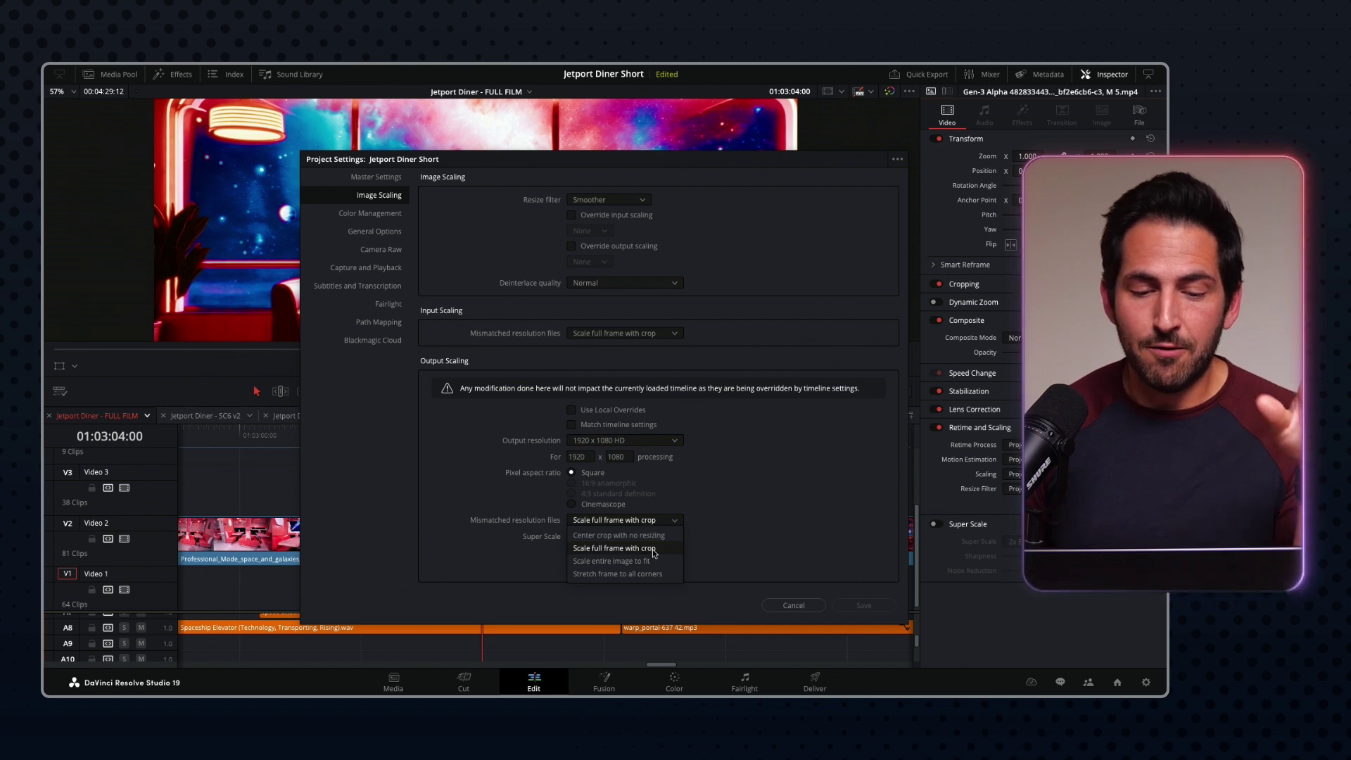
pyautogui.click(653, 536)
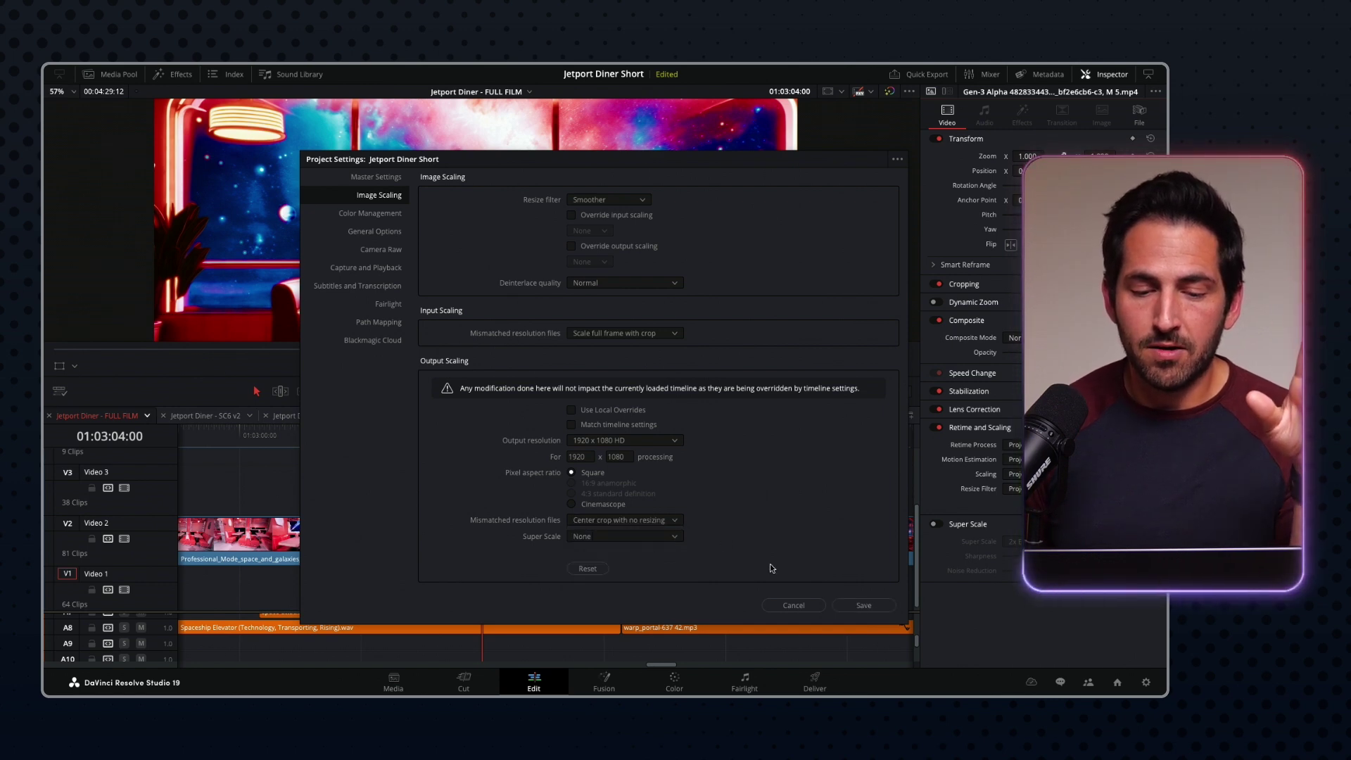
pyautogui.click(858, 607)
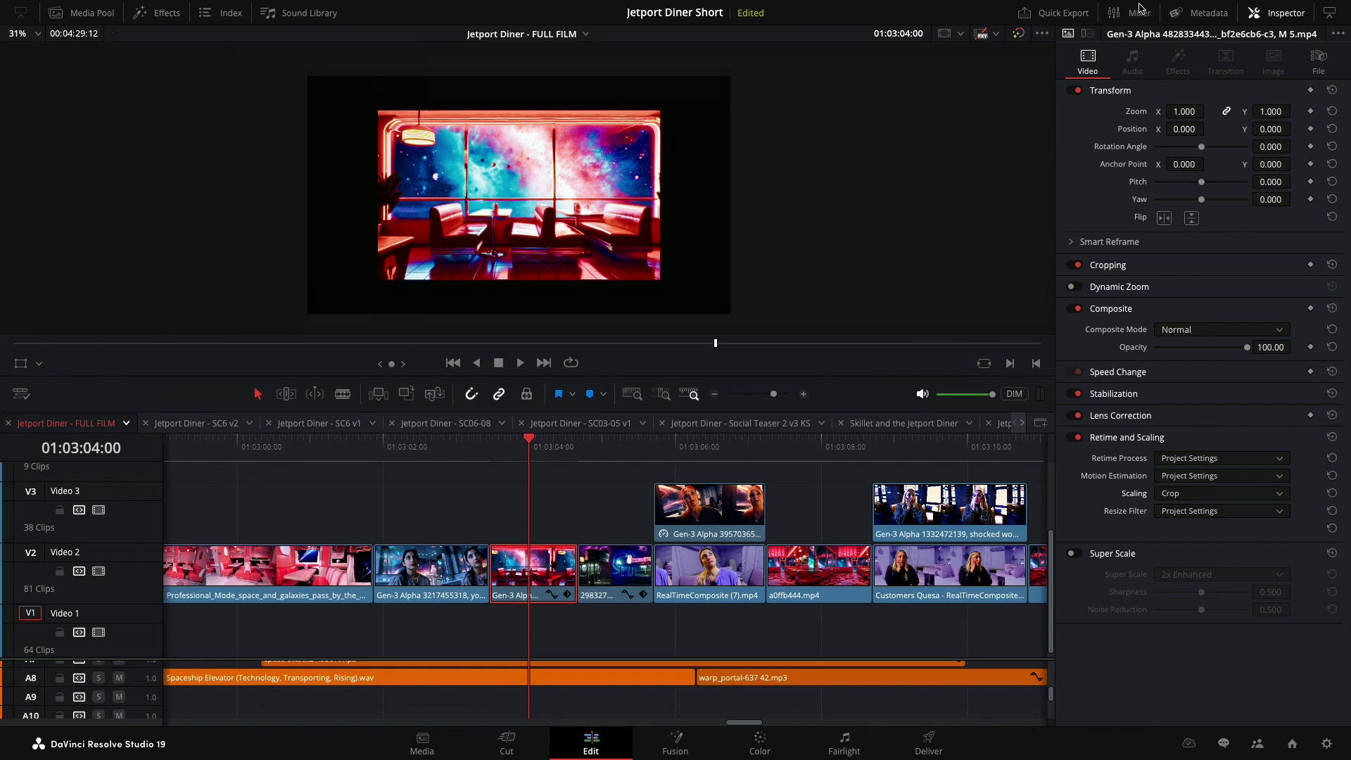
# - Try the clip's Inspector Scaling options and settle on Fill
pyautogui.click(1318, 60)
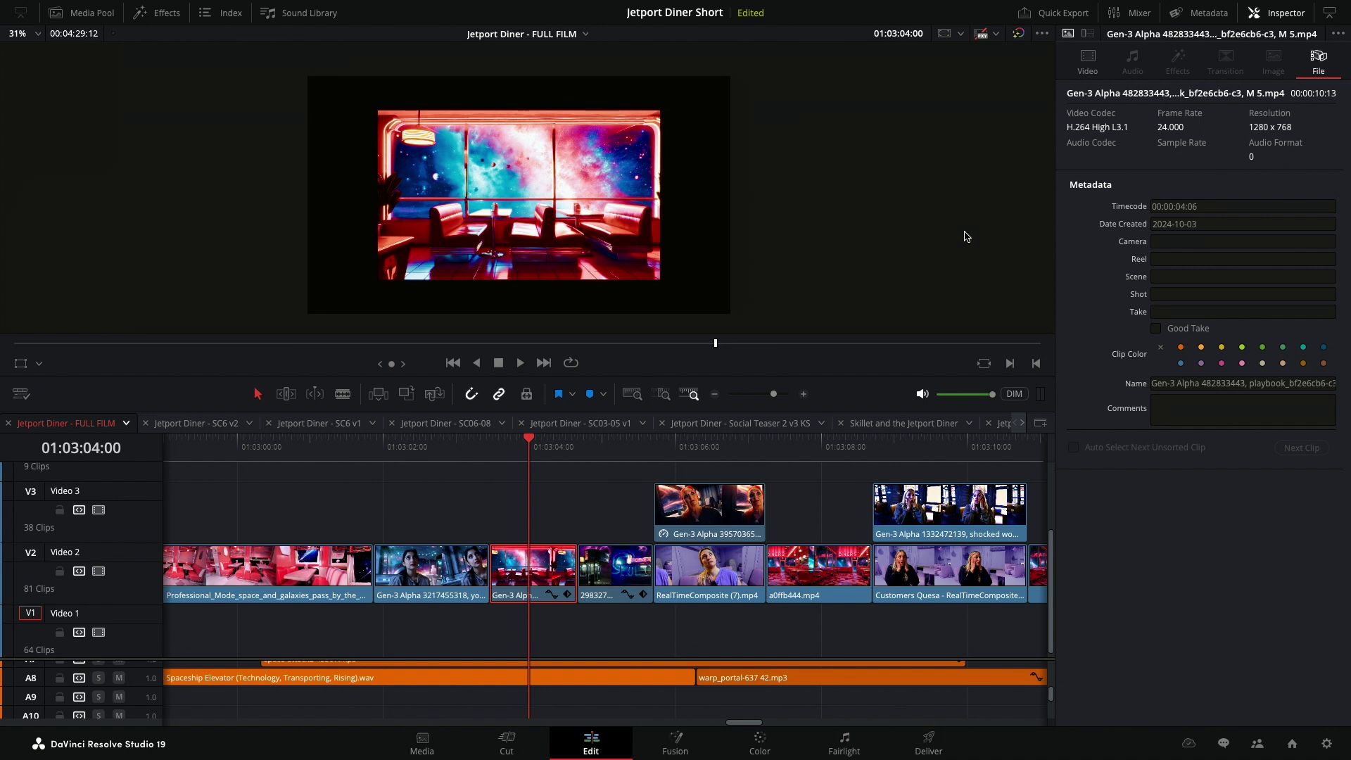
pyautogui.click(1078, 53)
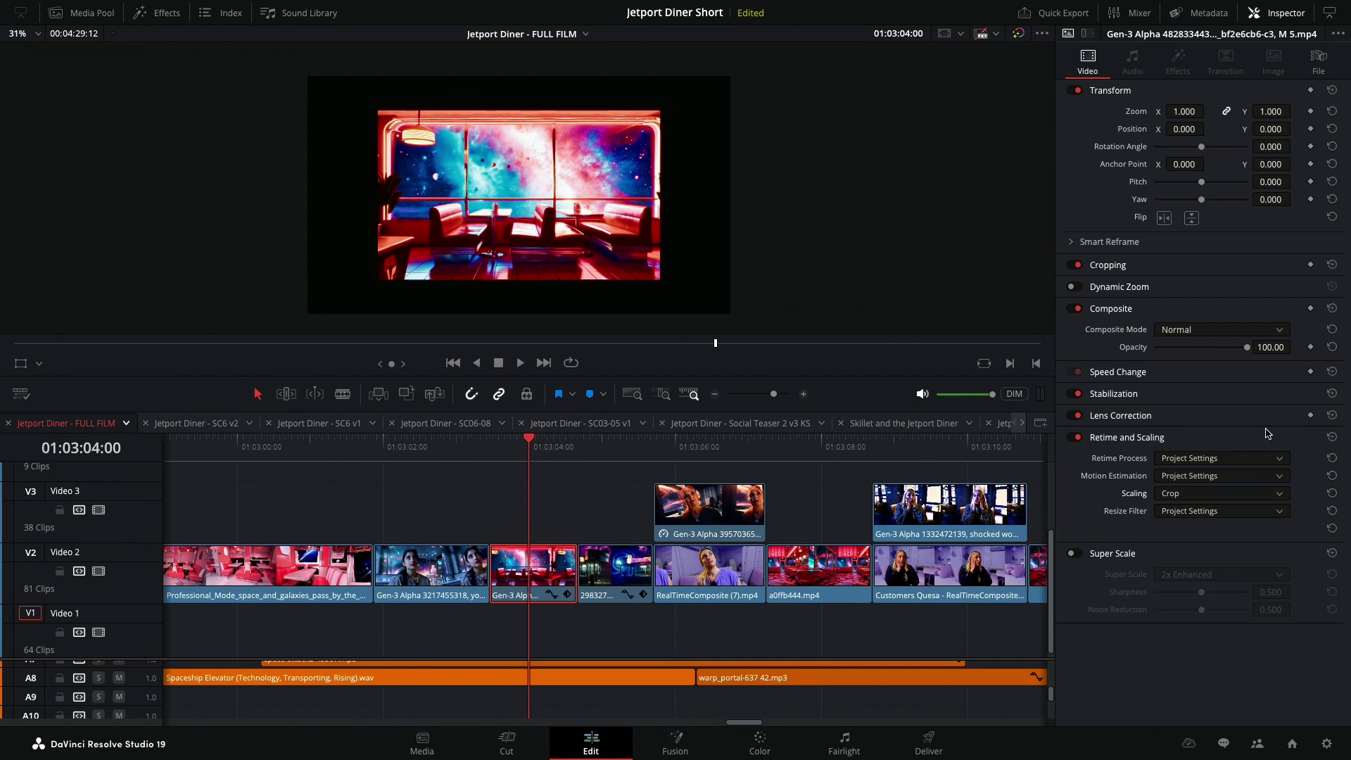
pyautogui.click(1221, 500)
pyautogui.click(1194, 551)
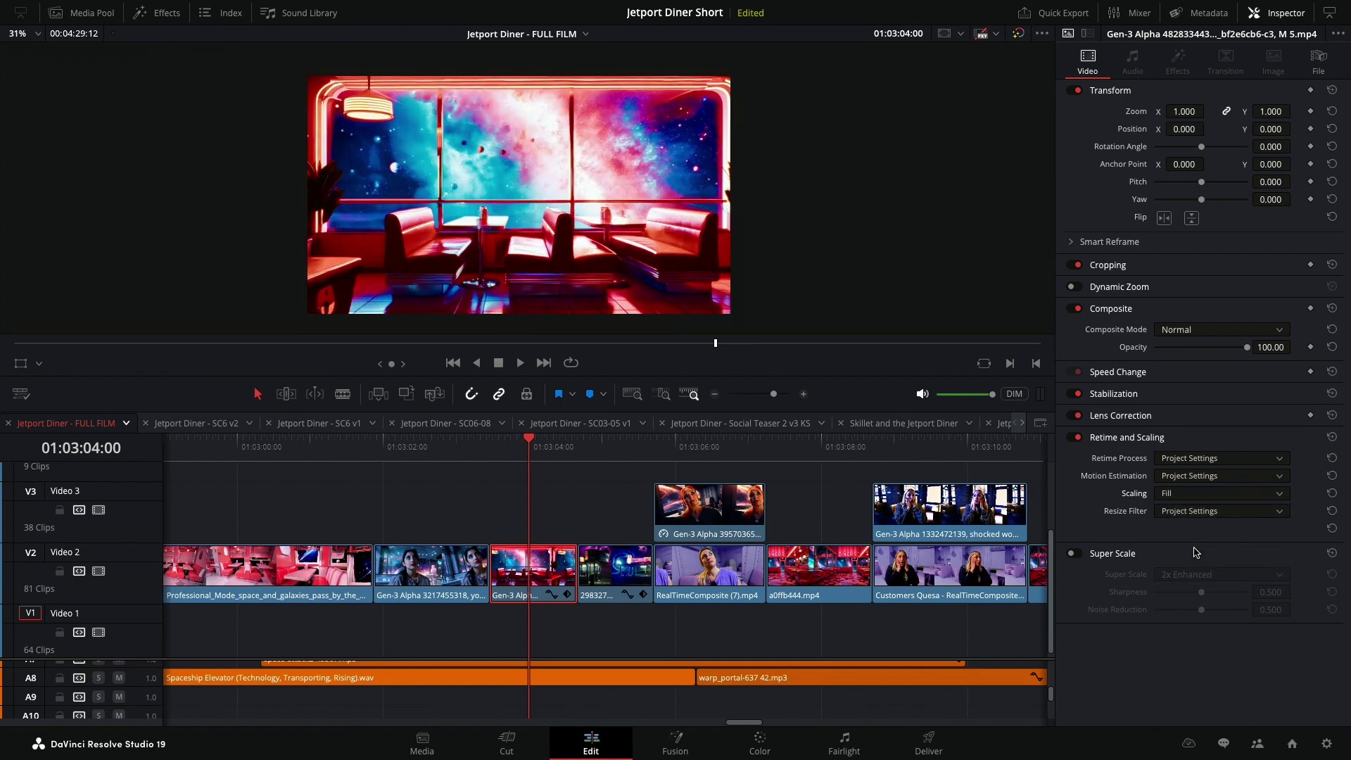
pyautogui.click(1184, 501)
pyautogui.click(1184, 549)
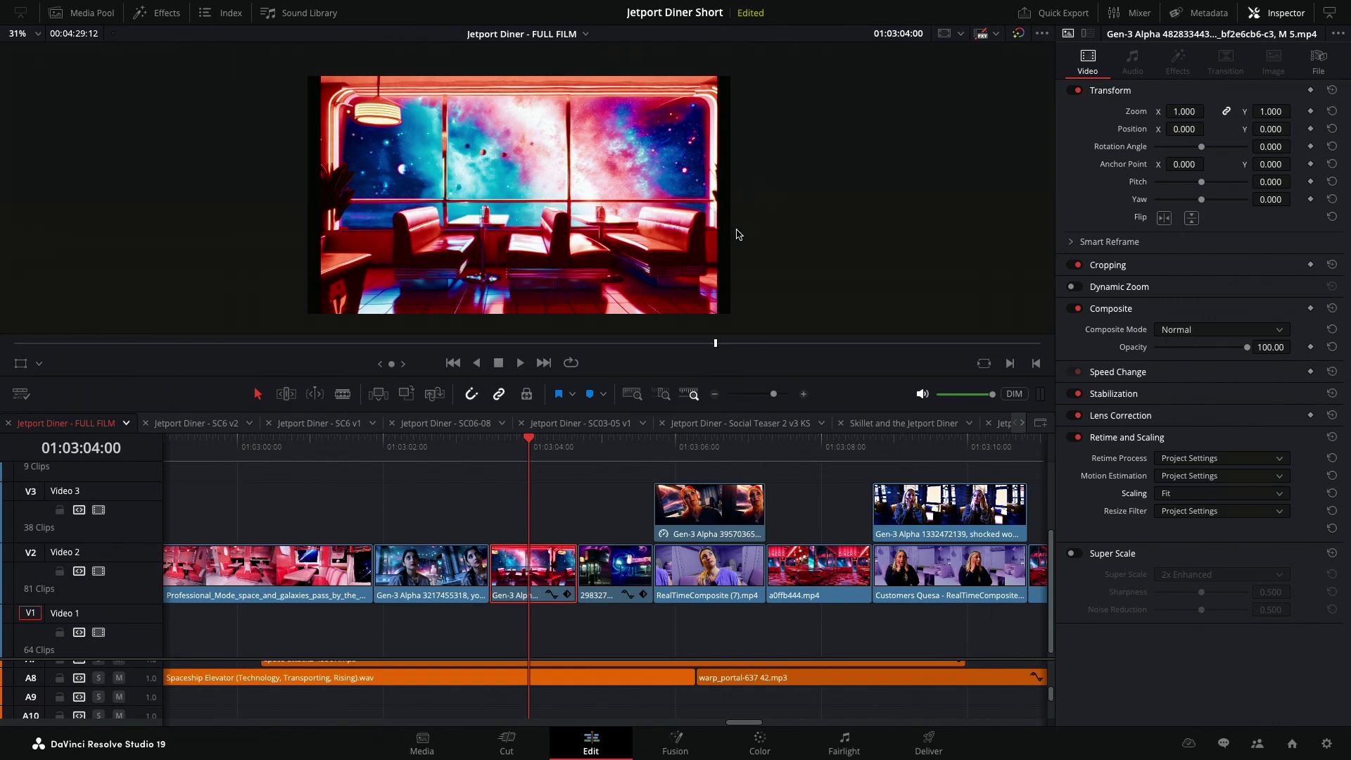
pyautogui.click(1184, 501)
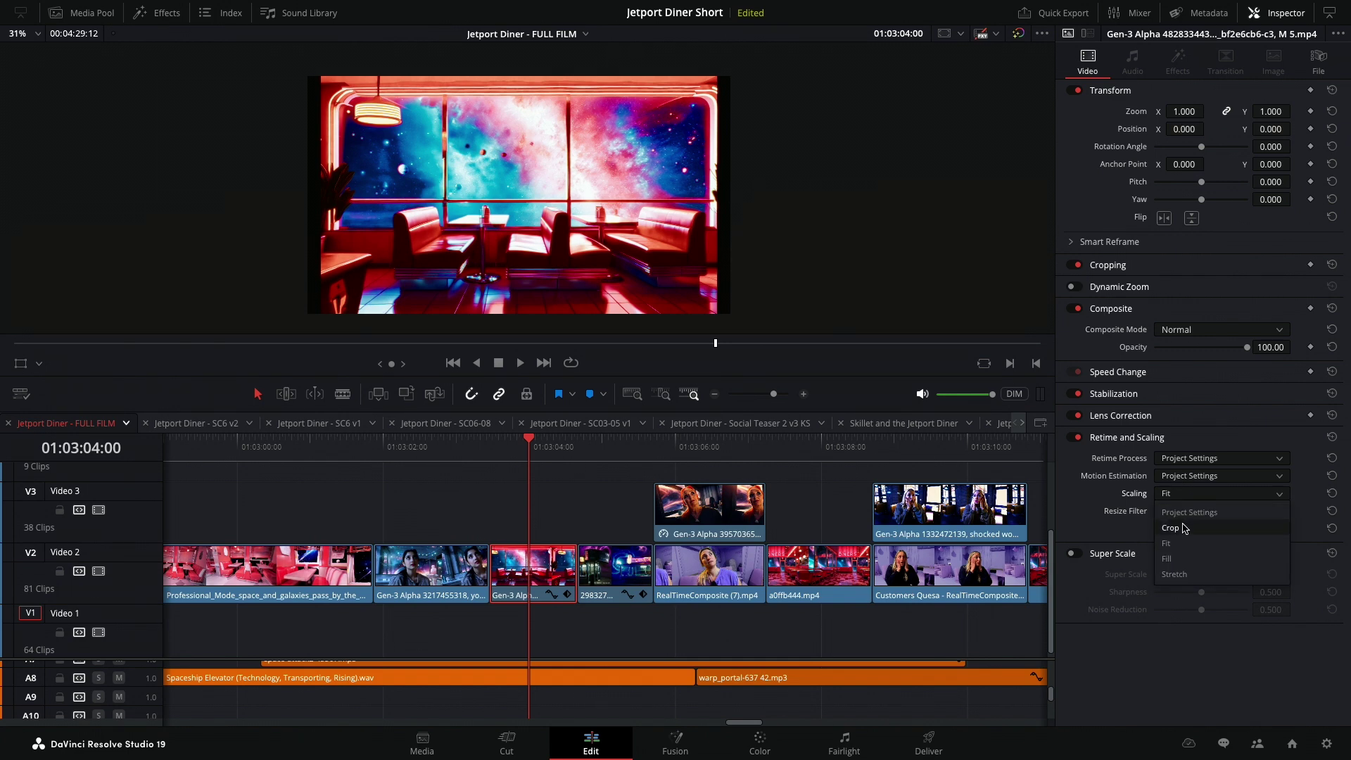
pyautogui.click(1175, 514)
pyautogui.click(1174, 511)
pyautogui.click(1190, 493)
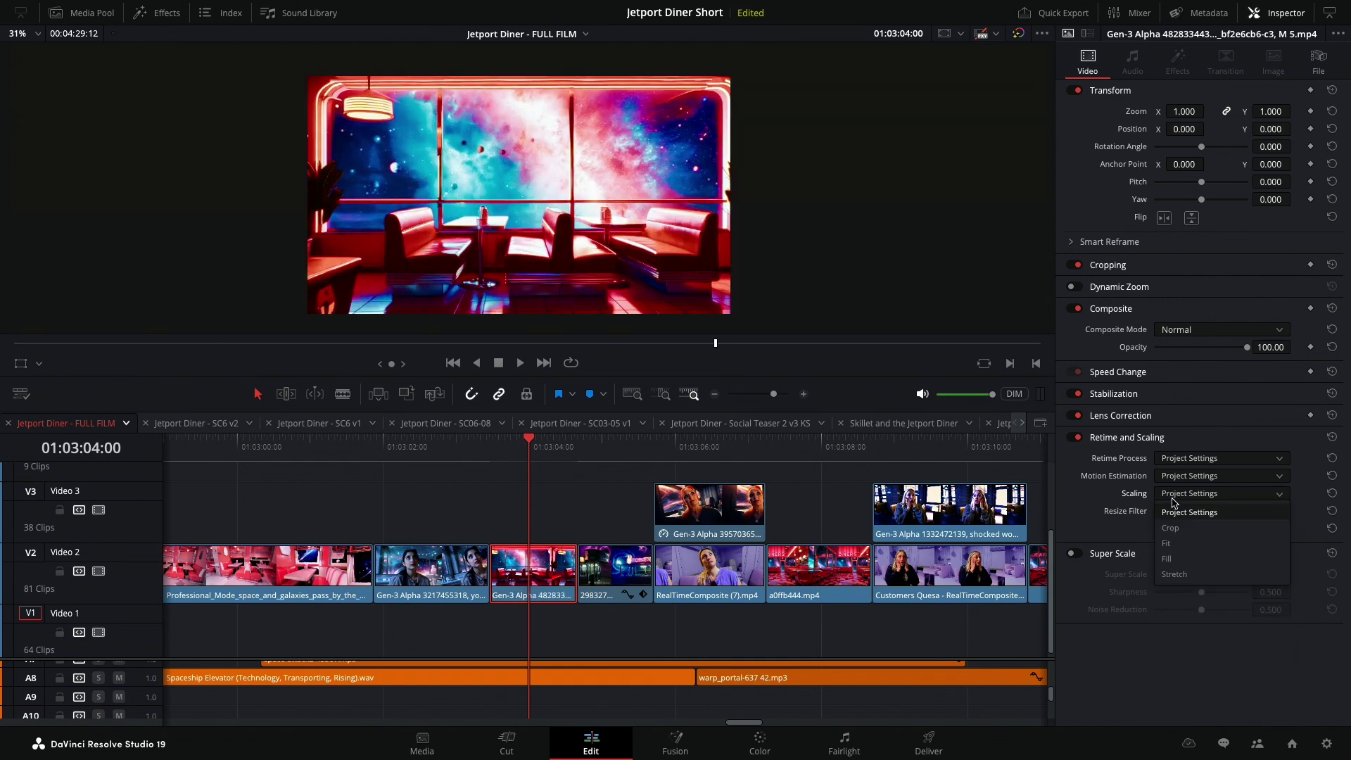
pyautogui.click(1189, 493)
pyautogui.click(1173, 558)
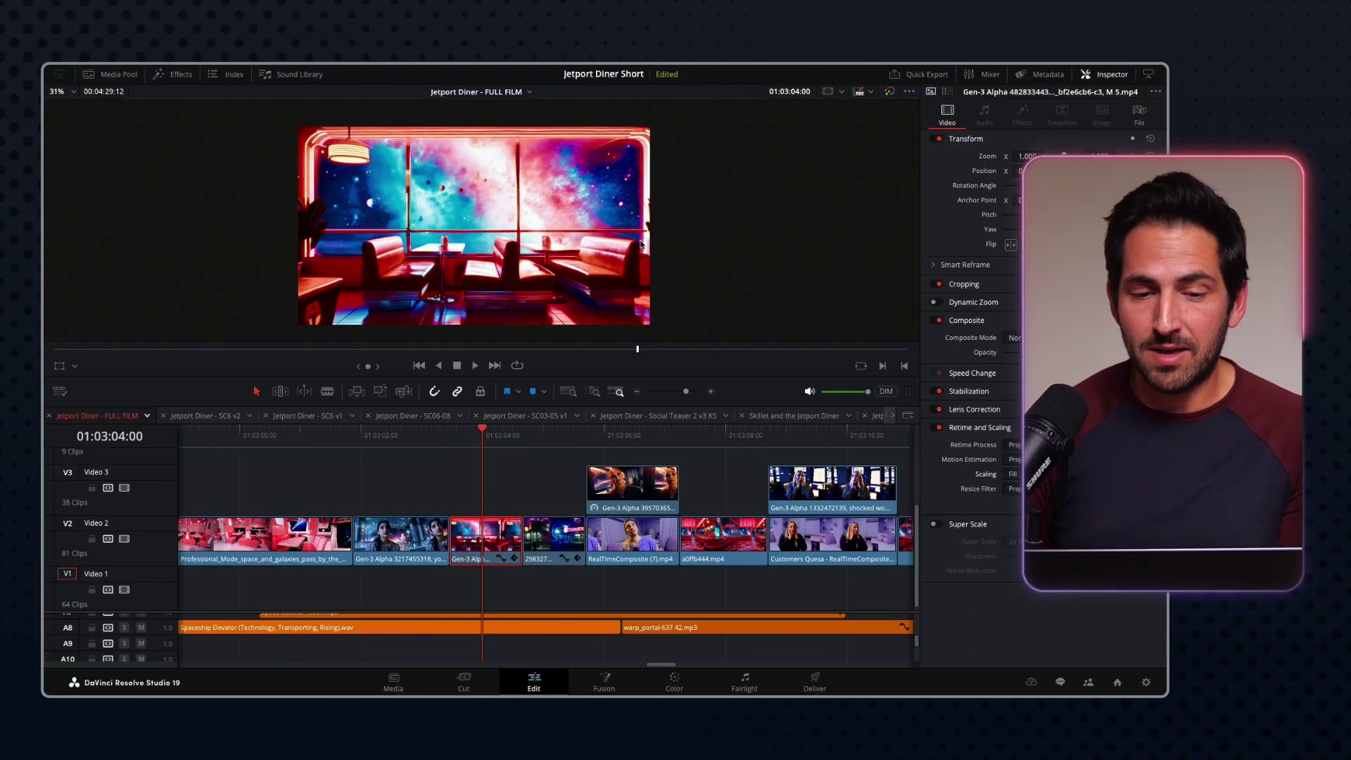
# - Set project mismatched output to 'Scale entire image to fit' and shrink the clip's zoom to 0.940
pyautogui.click(1144, 681)
pyautogui.click(633, 520)
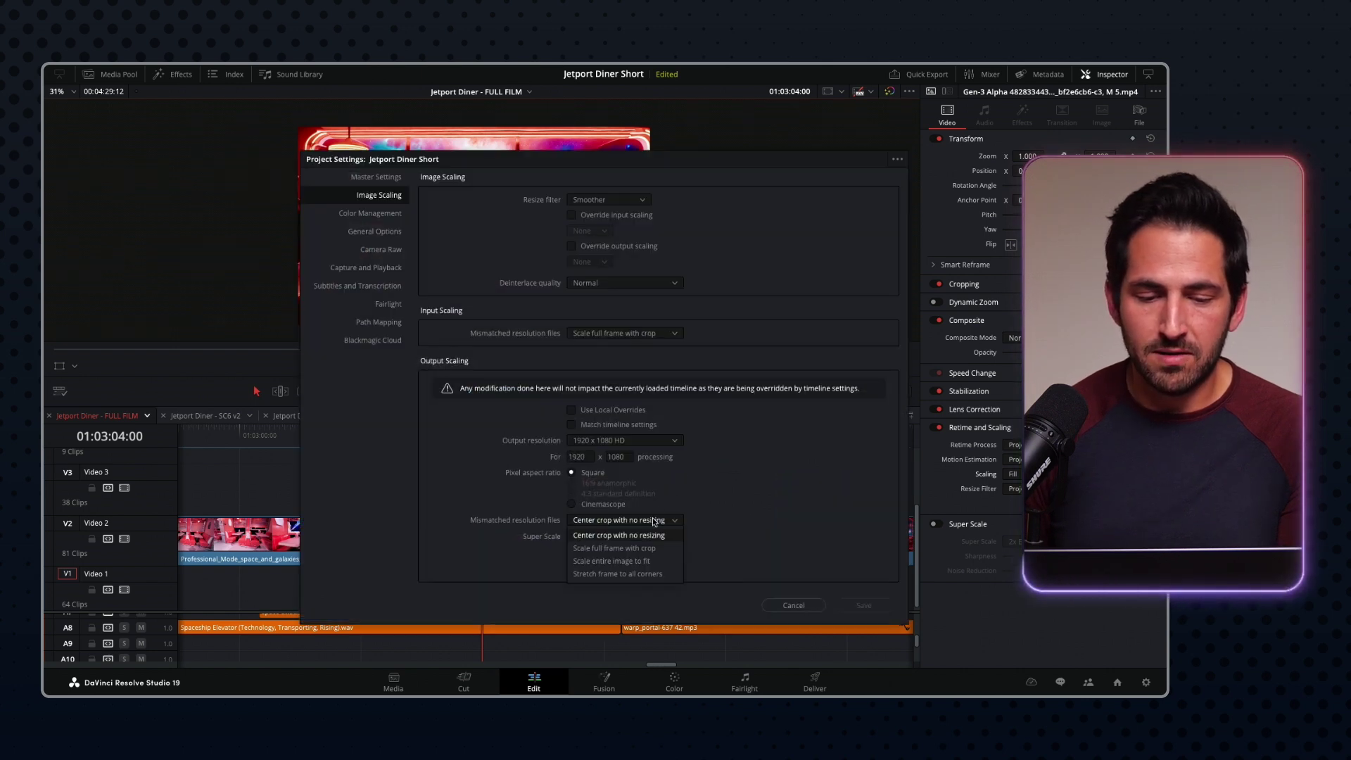
pyautogui.click(648, 561)
pyautogui.click(863, 605)
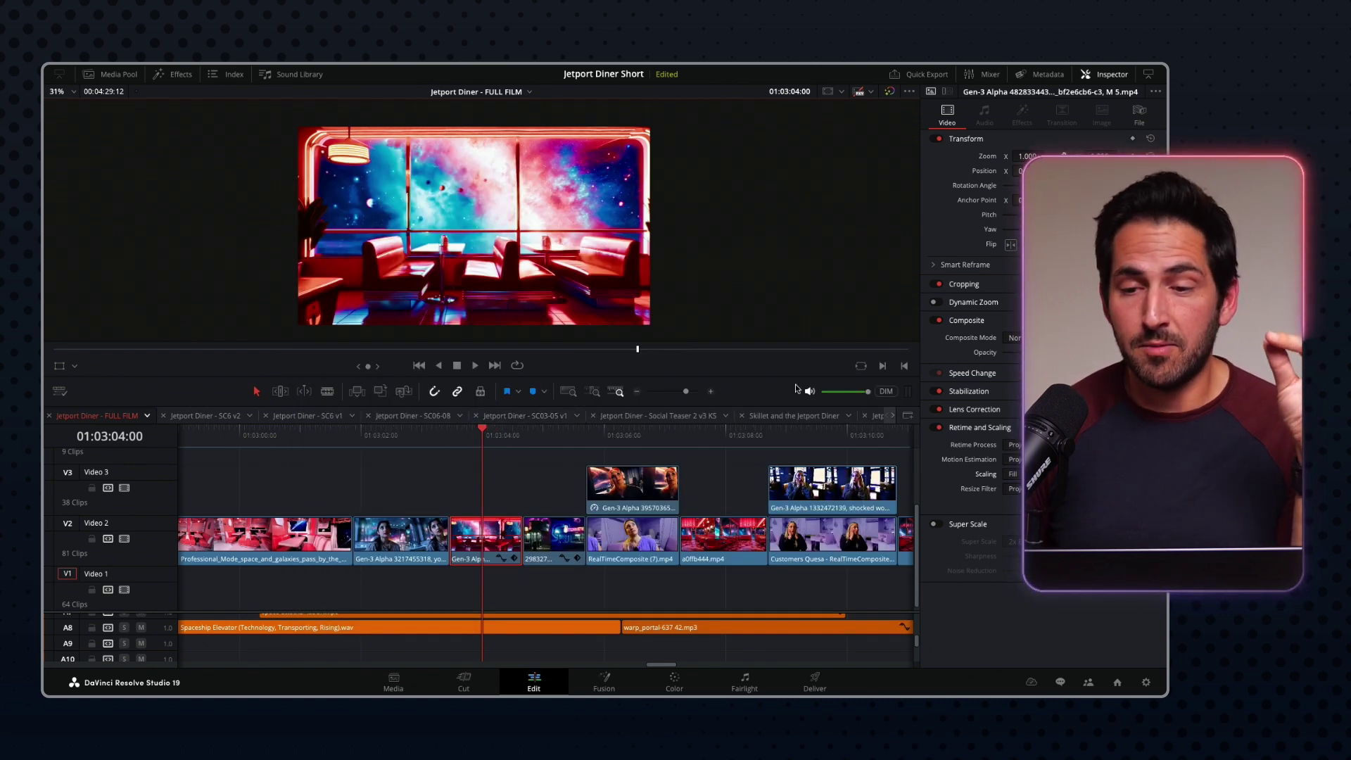
pyautogui.moveTo(1028, 156); pyautogui.dragTo(1014, 156)
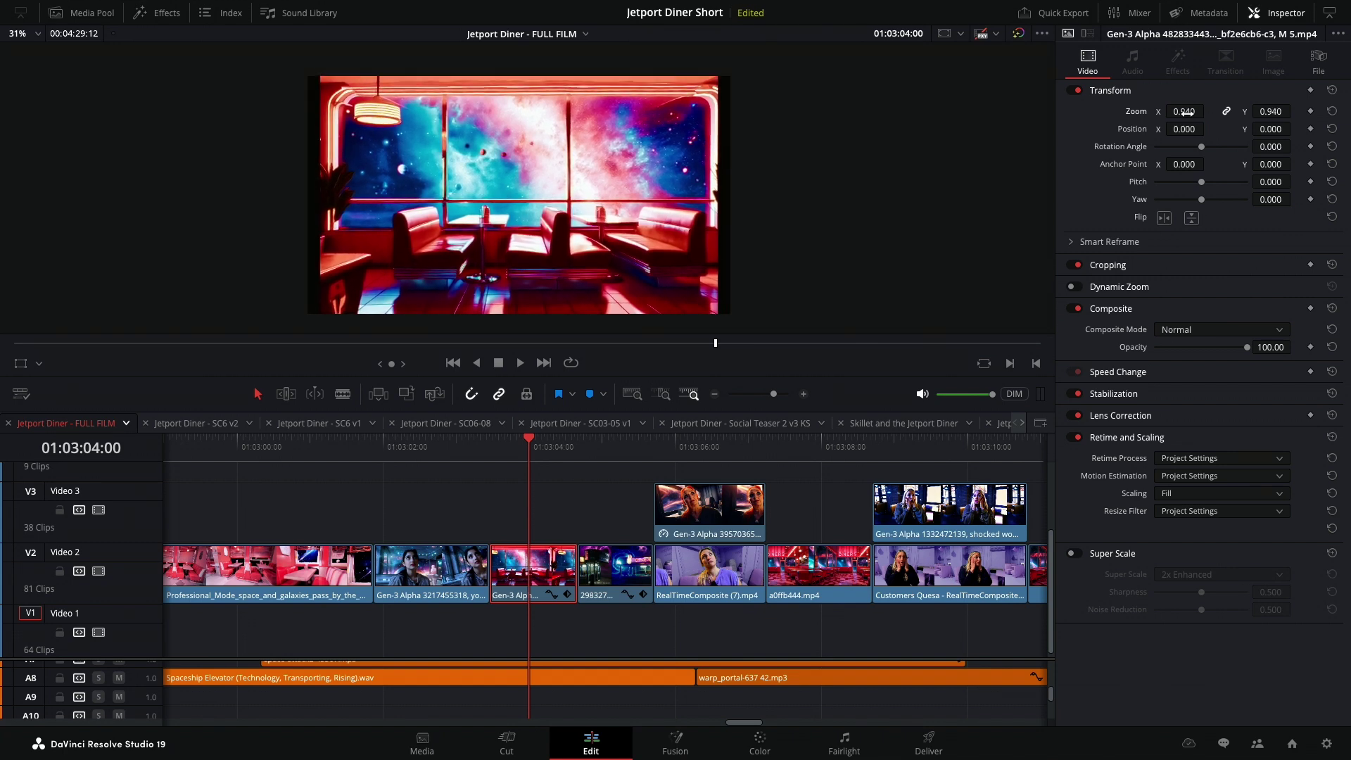
pyautogui.scroll(5, 516, 96)
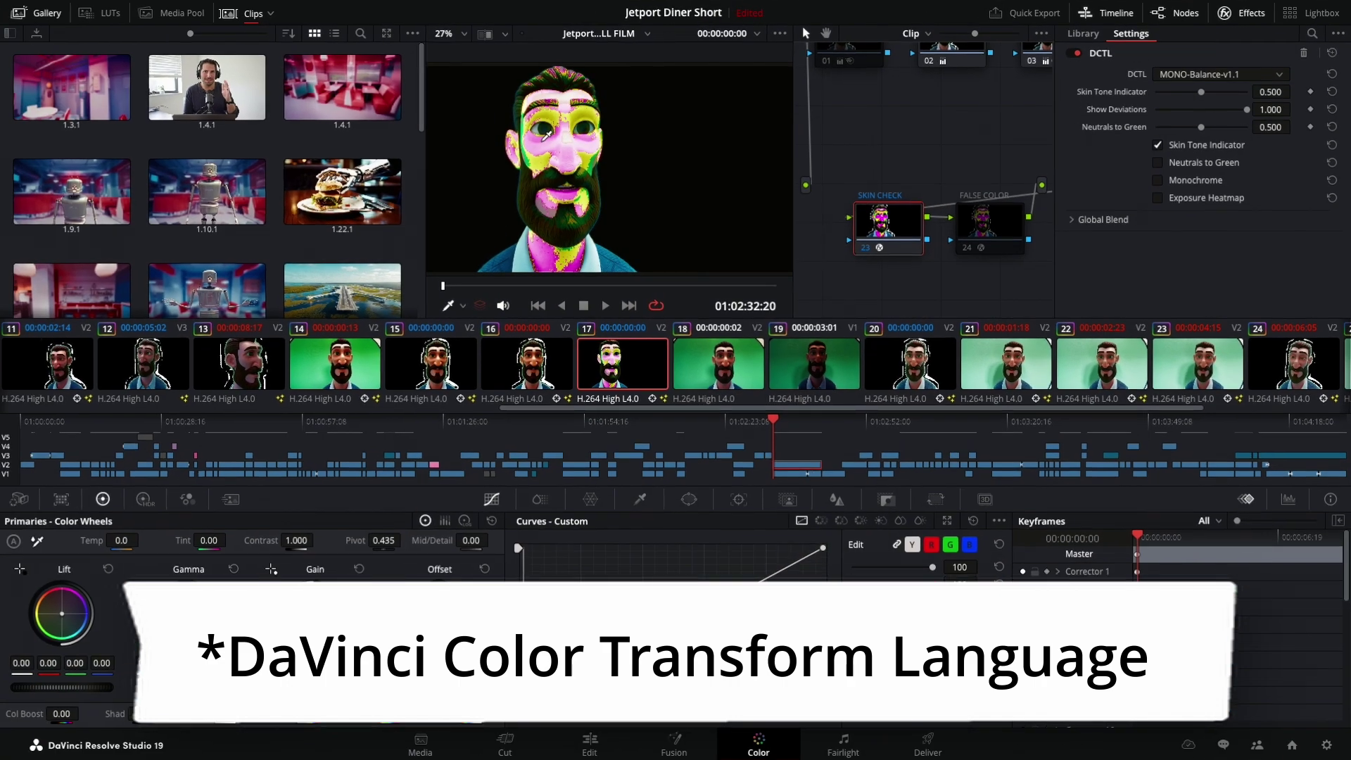
# - Compare clips 16 and 17, then disable SKIN CHECK node 23 on the bearded character's shot
pyautogui.scroll(3, 548, 135)
pyautogui.scroll(-2, 548, 135)
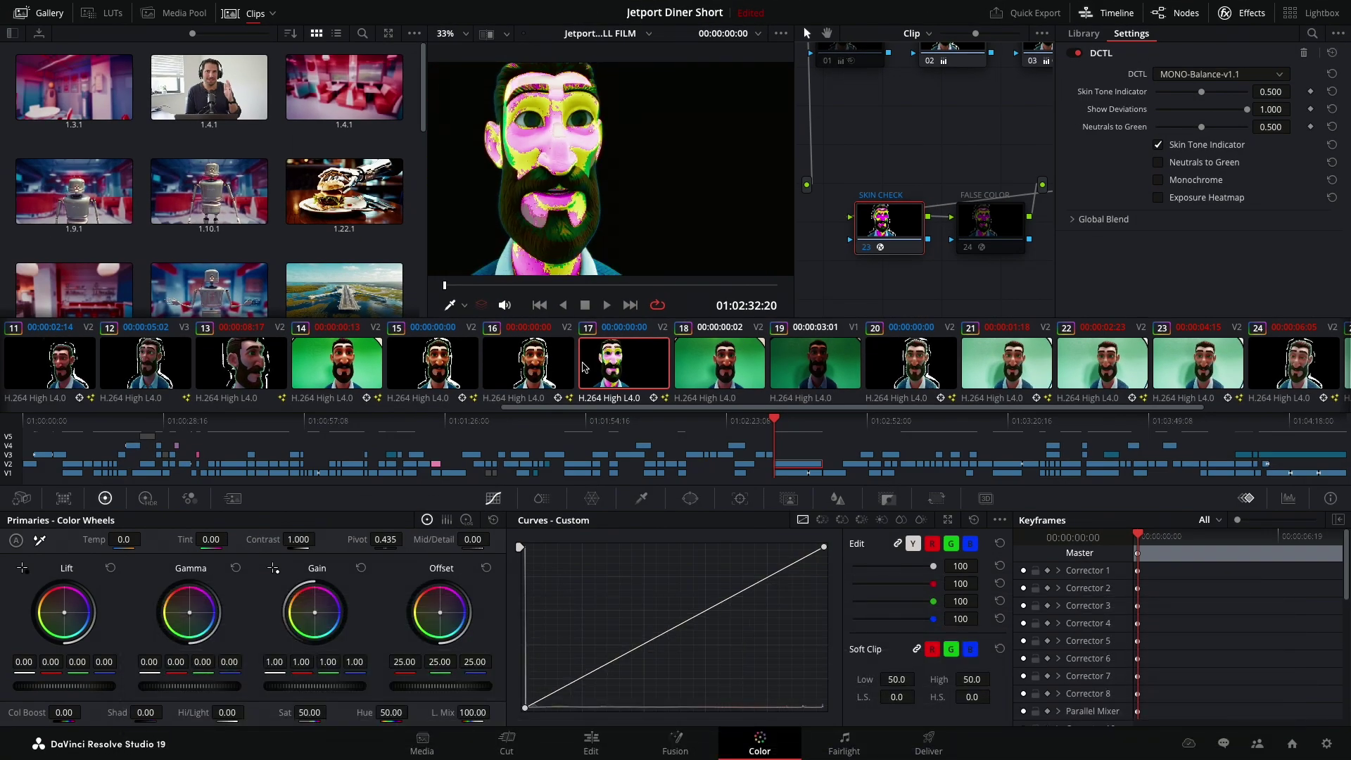
pyautogui.click(560, 363)
pyautogui.click(596, 366)
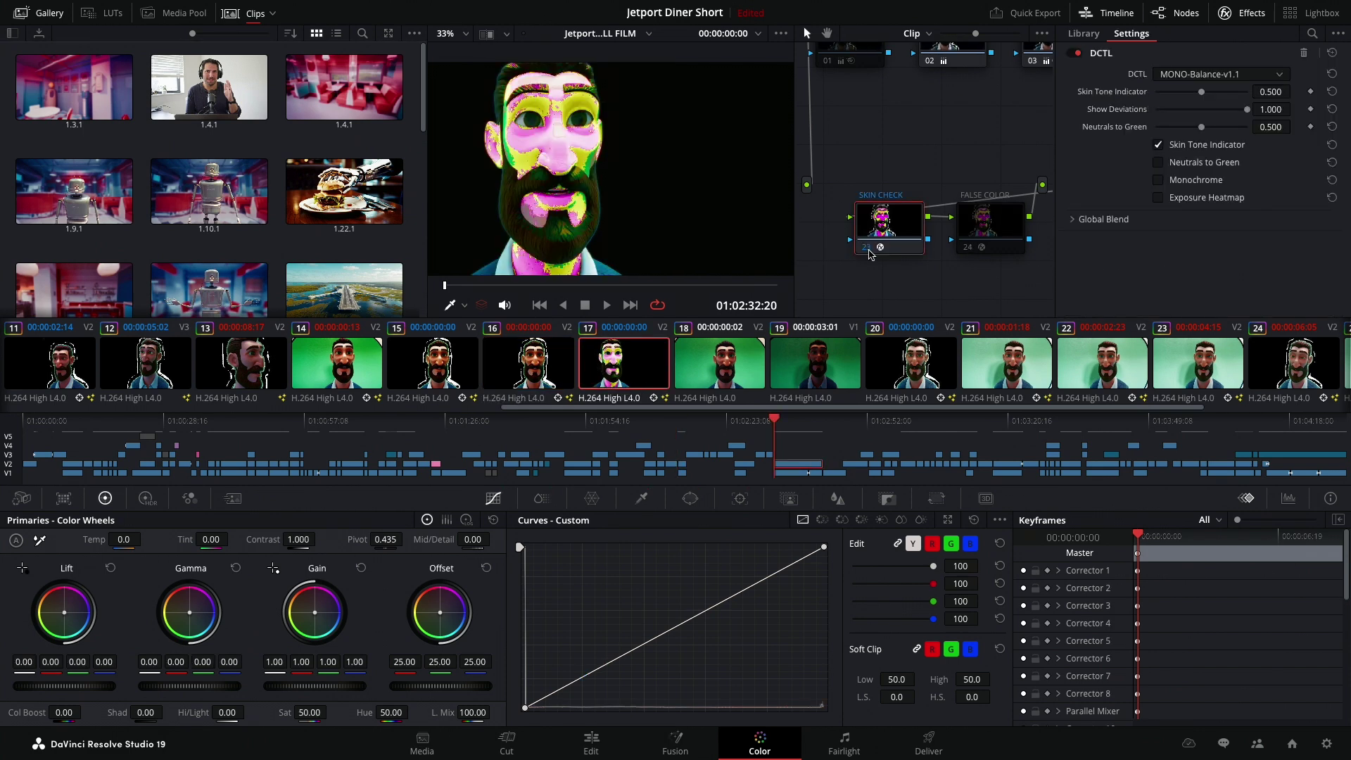
pyautogui.click(868, 248)
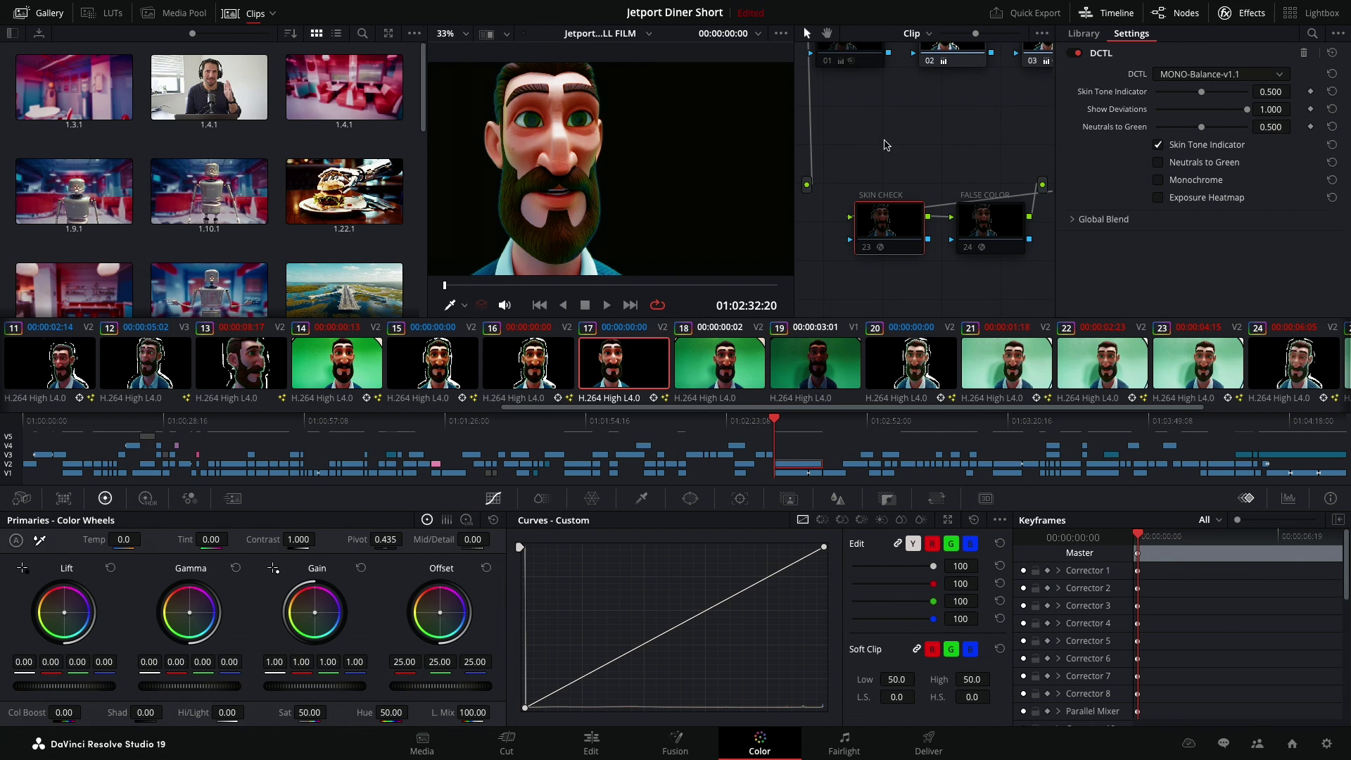